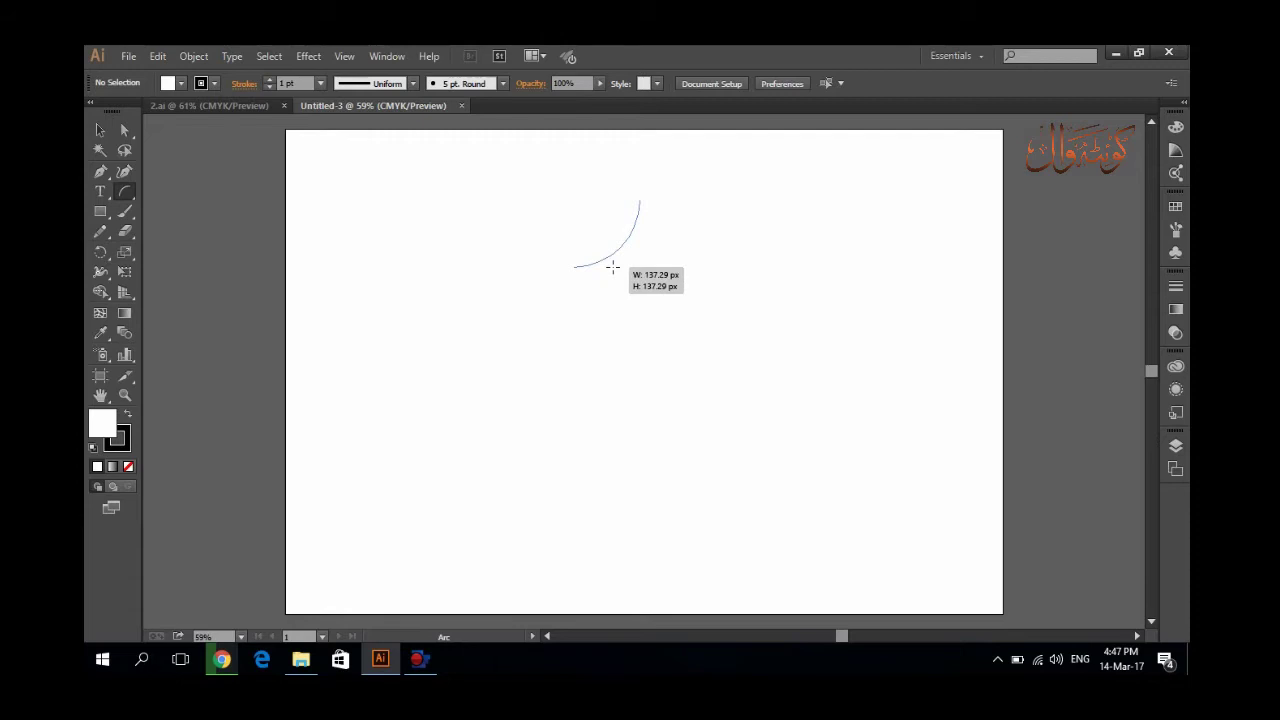
- Draw an arc about 137 px wide and high, and make a copy rotated 30° about its lower-left endpoint
left_click_drag(612, 267, 612, 267)
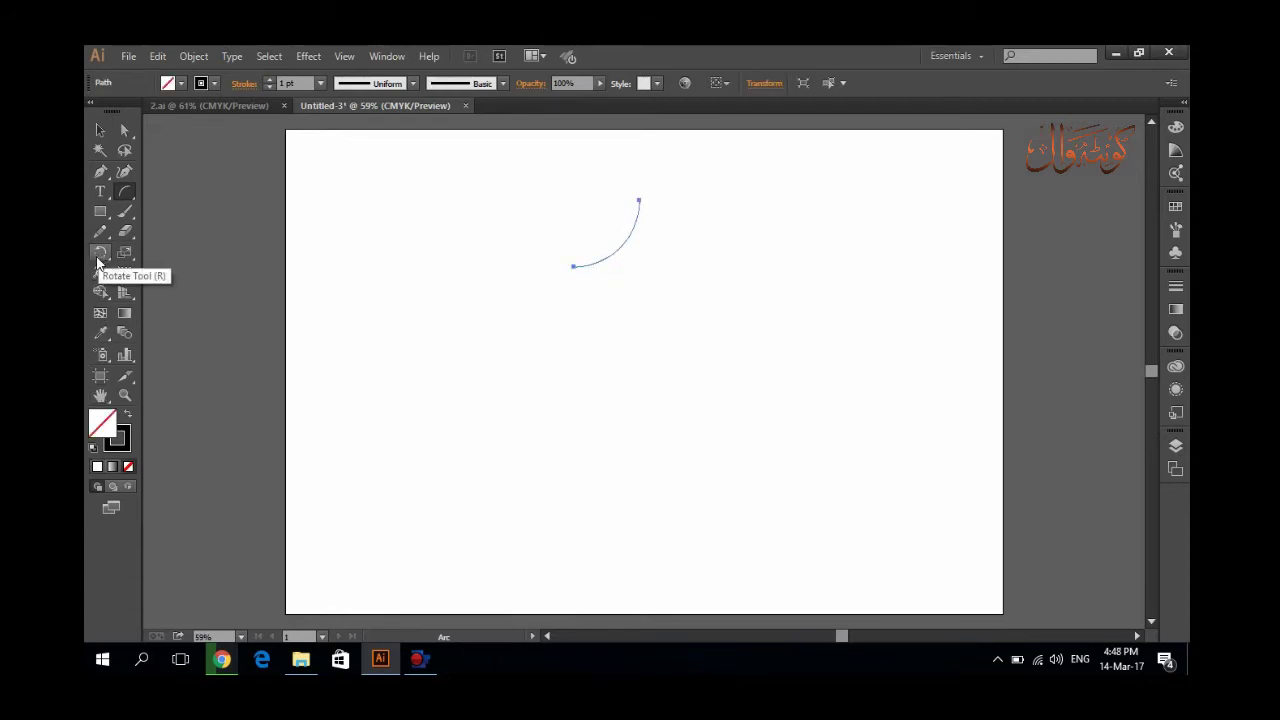
left_click(99, 258)
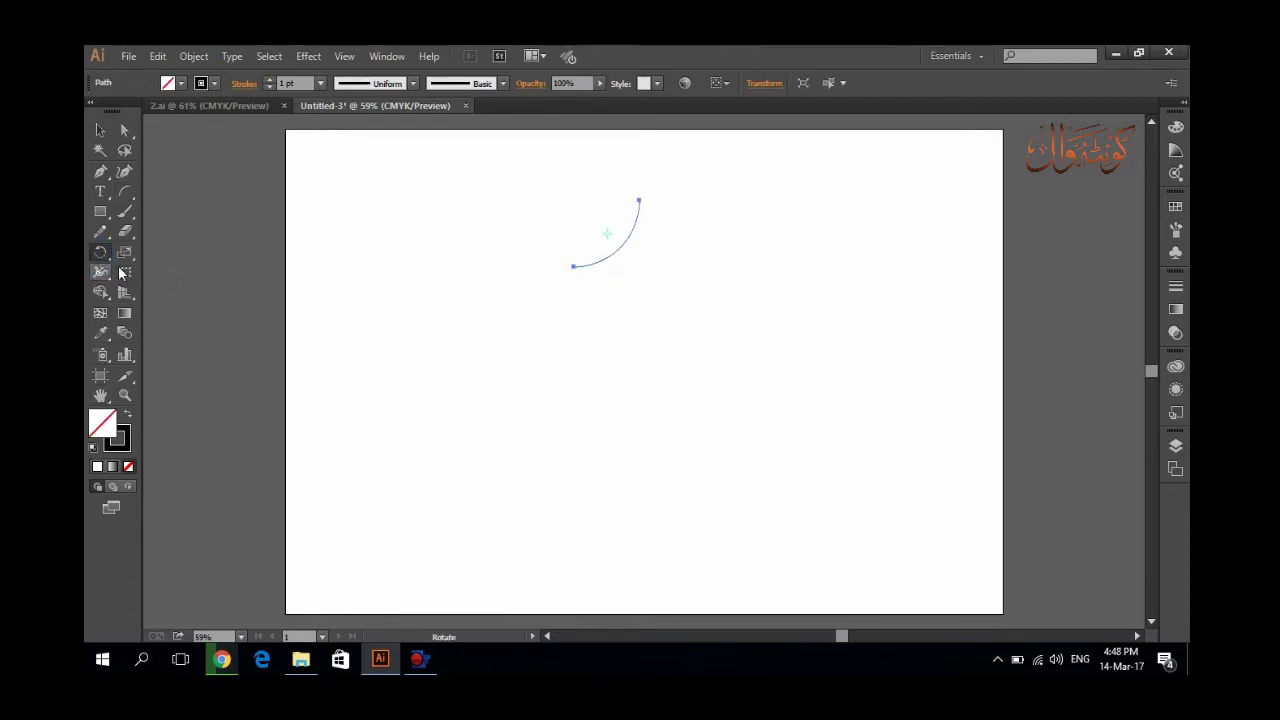
left_click(573, 267, "alt")
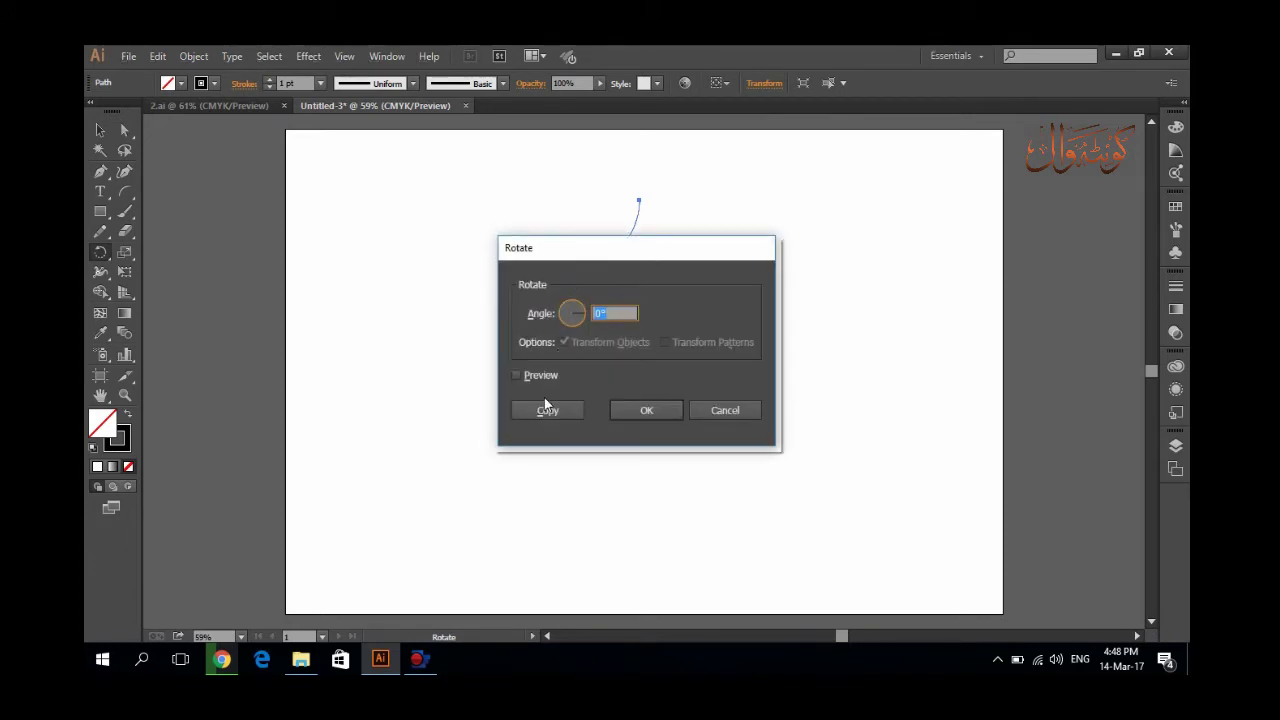
type("30")
left_click(549, 406)
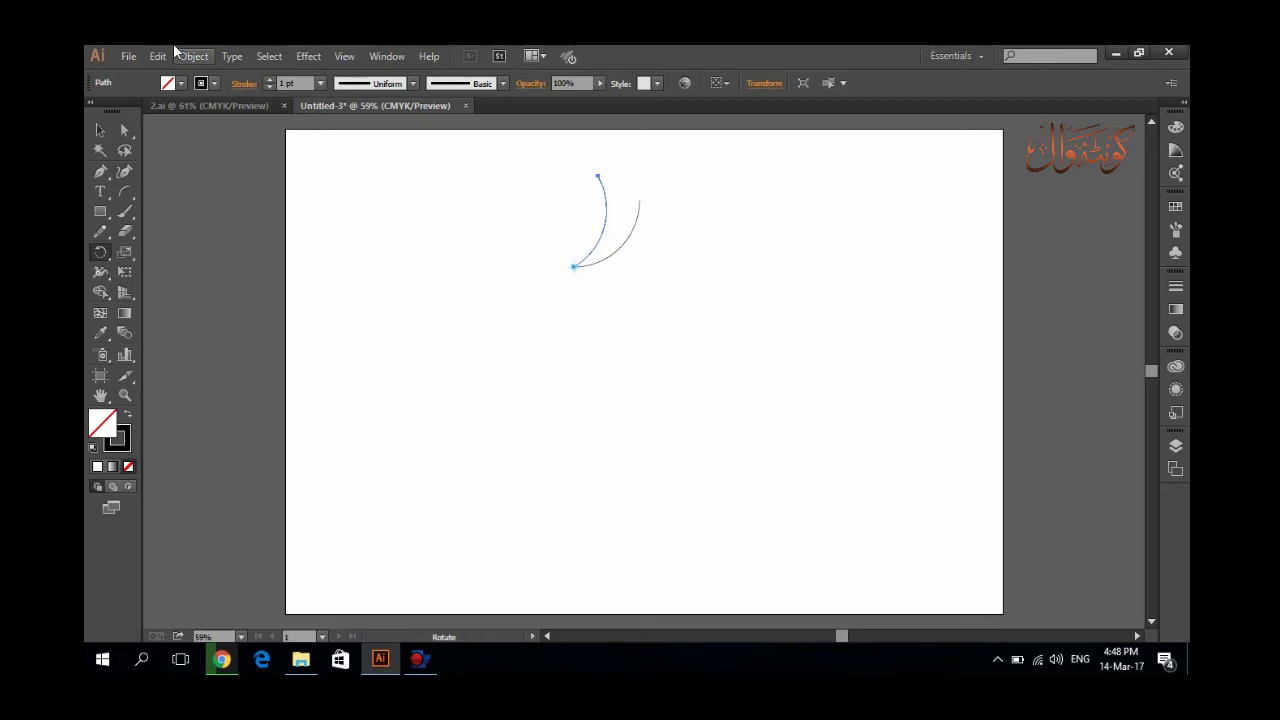
- Repeat the rotated-copy transformation until twelve arcs form a full pinwheel around the shared endpoint
left_click(206, 56)
mouse_move(211, 77)
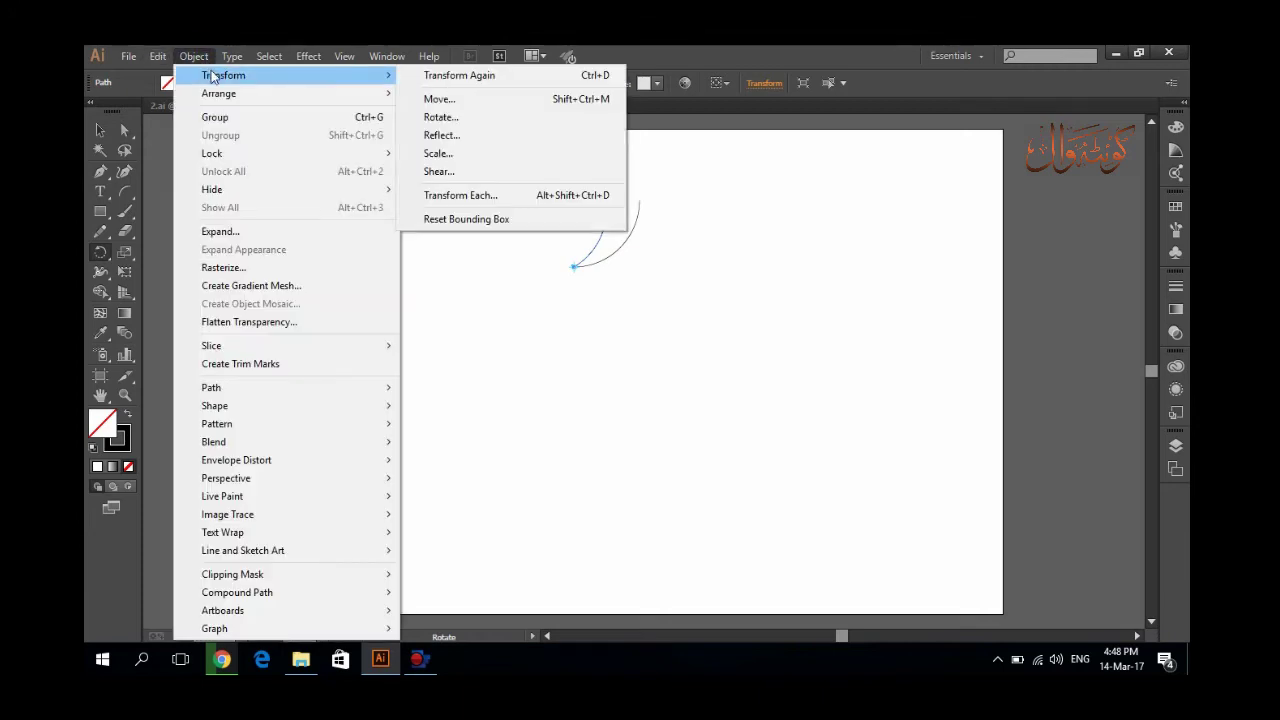
left_click(463, 78)
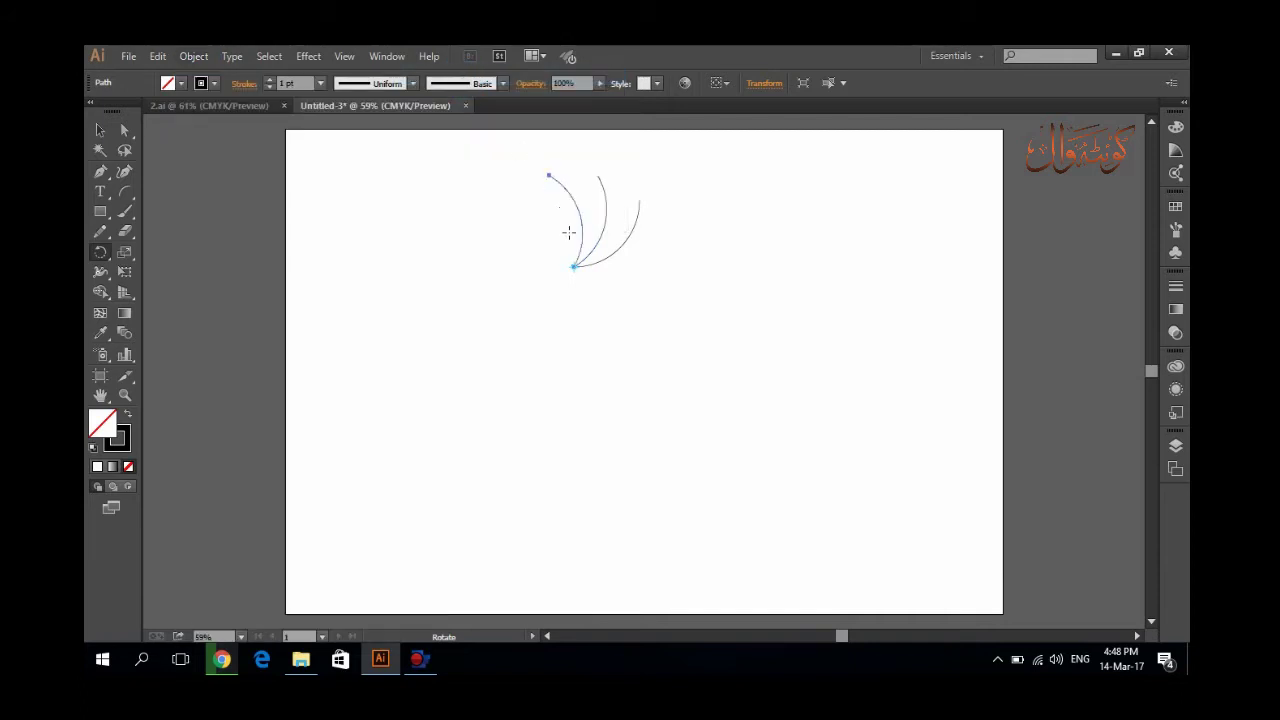
key("ctrl+d")
key("ctrl+d")
key("ctrl+d")
key("ctrl+d")
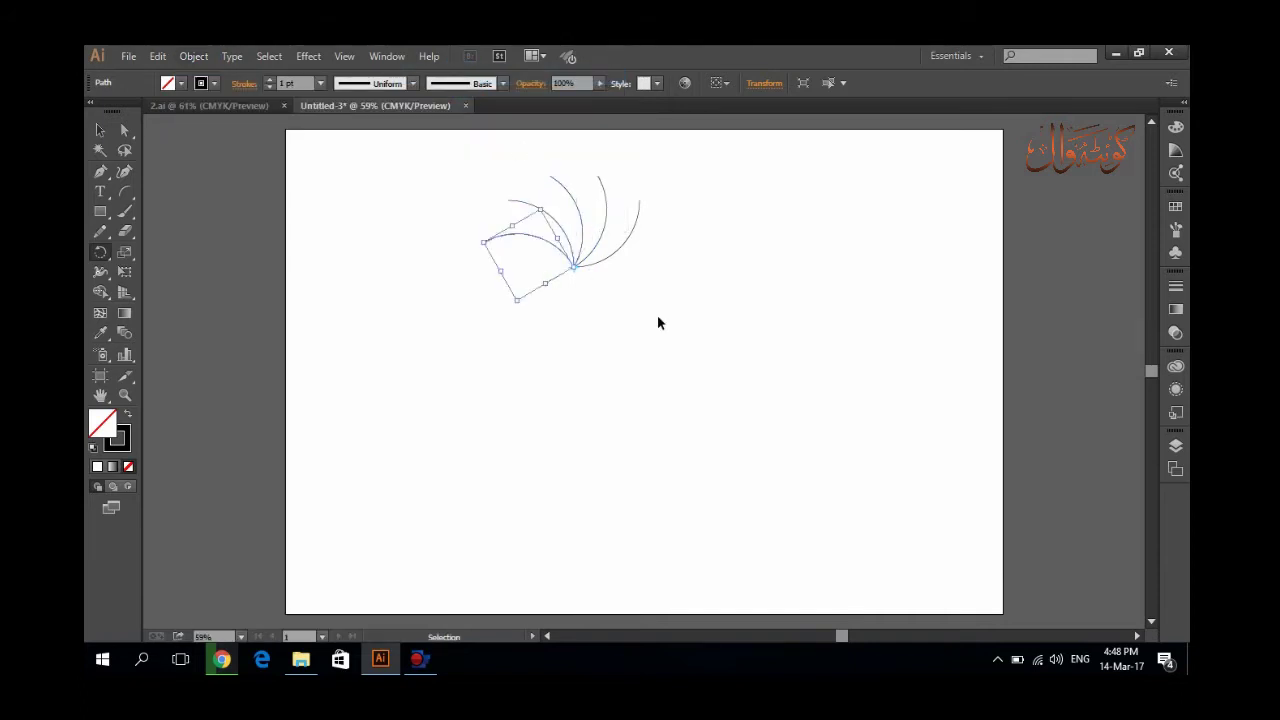
key("ctrl+d")
key("ctrl+d")
key("ctrl+d")
key("ctrl+d")
key("ctrl+d")
key("r")
- Select all the pinwheel arcs and make a copy reflected across the vertical axis through their shared centre point
left_click(100, 130)
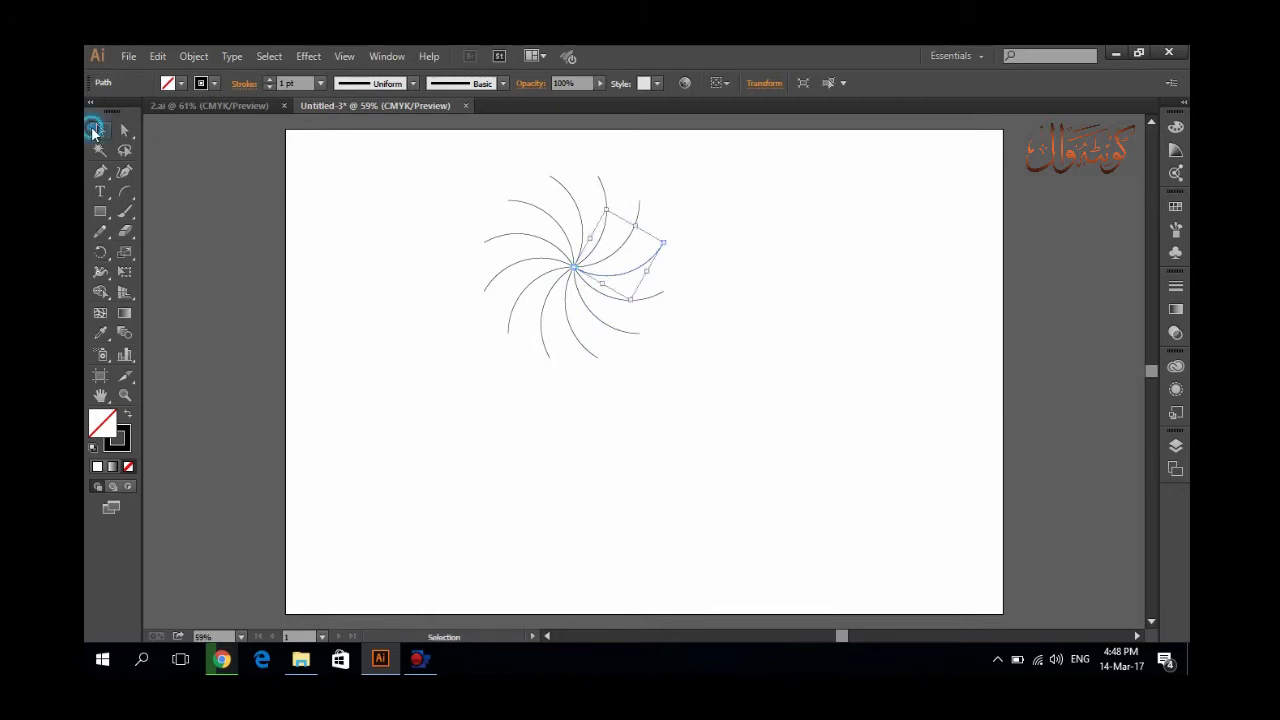
left_click_drag(419, 185, 686, 320)
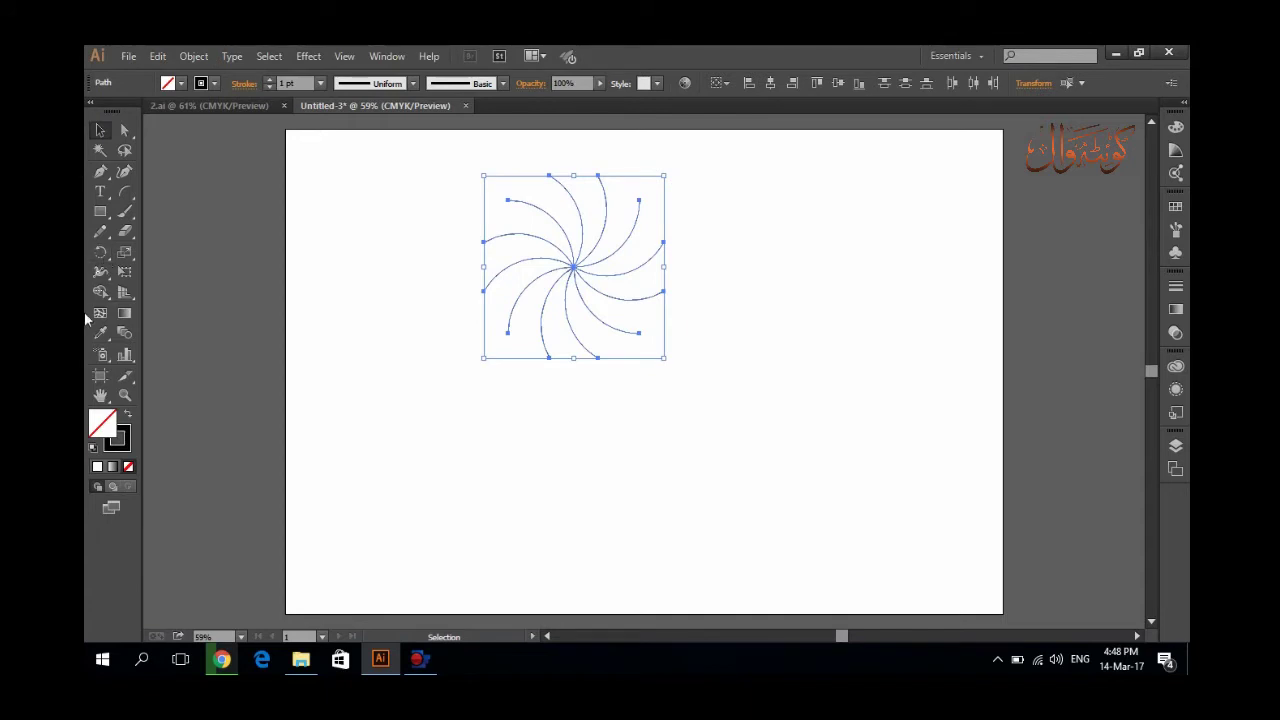
left_click(122, 396)
left_click_drag(466, 200, 856, 402)
left_click_drag(100, 252, 138, 272)
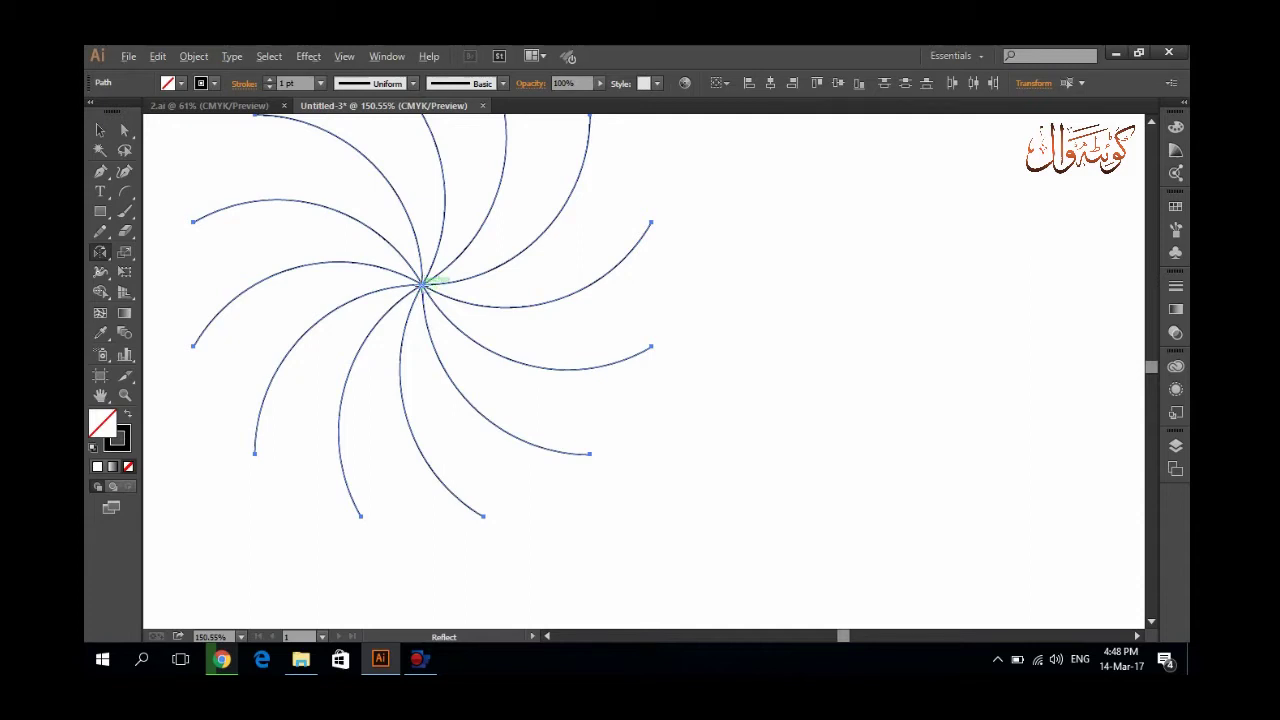
left_click(422, 284, "alt")
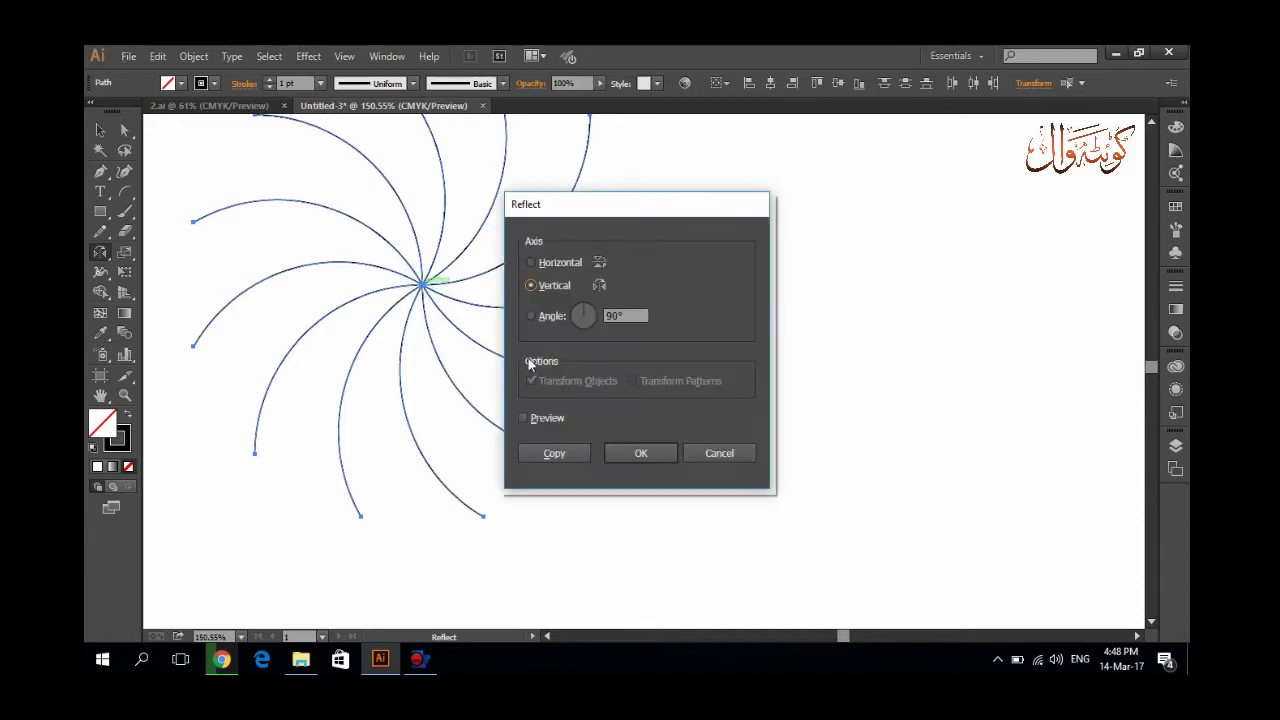
left_click(556, 454)
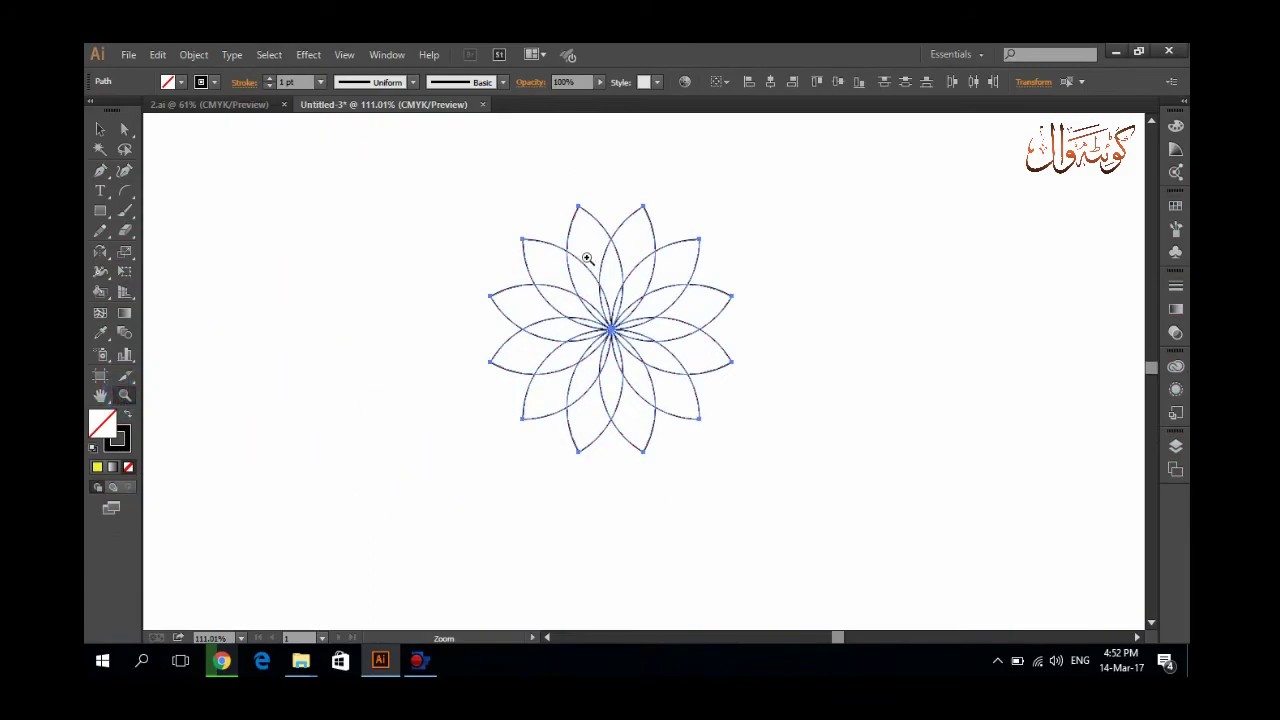
- Fill the twelve narrow slivers around the flower's centre with the yellow swatch C=5 M=0 Y=90 K=0 using the Live Paint Bucket
left_click_drag(457, 214, 741, 446)
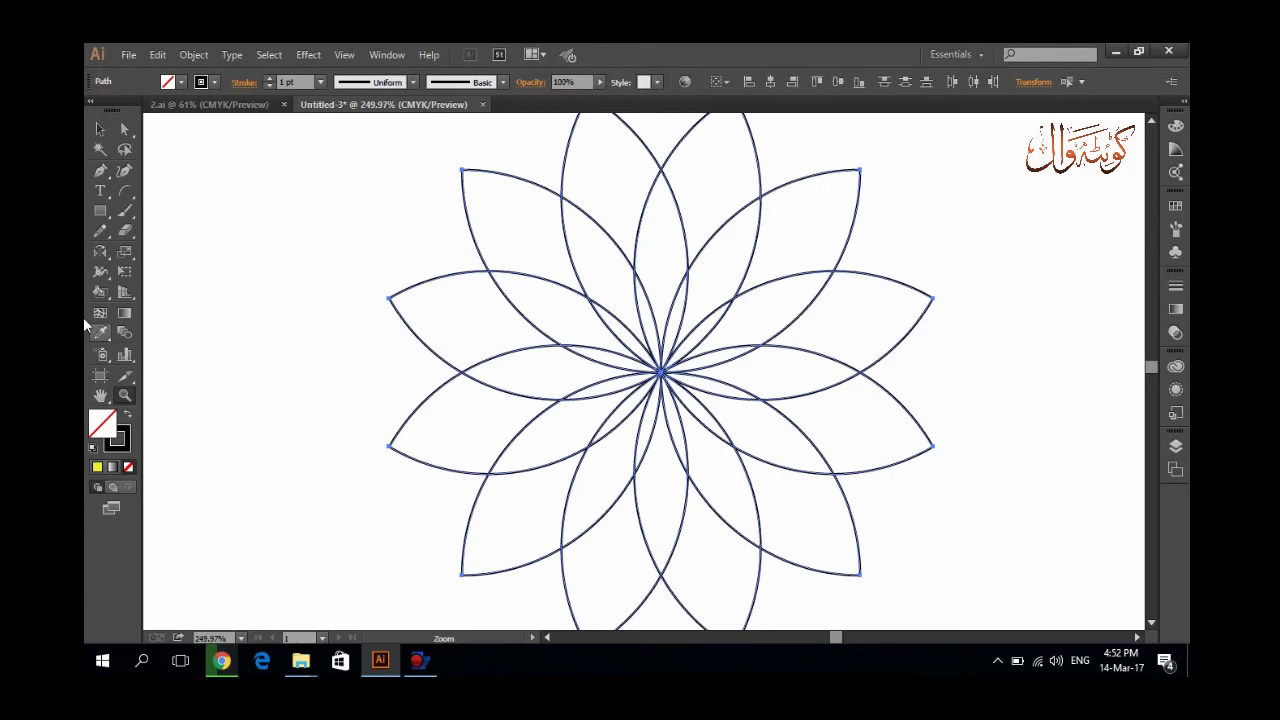
left_click(97, 295, "alt")
left_click(181, 83)
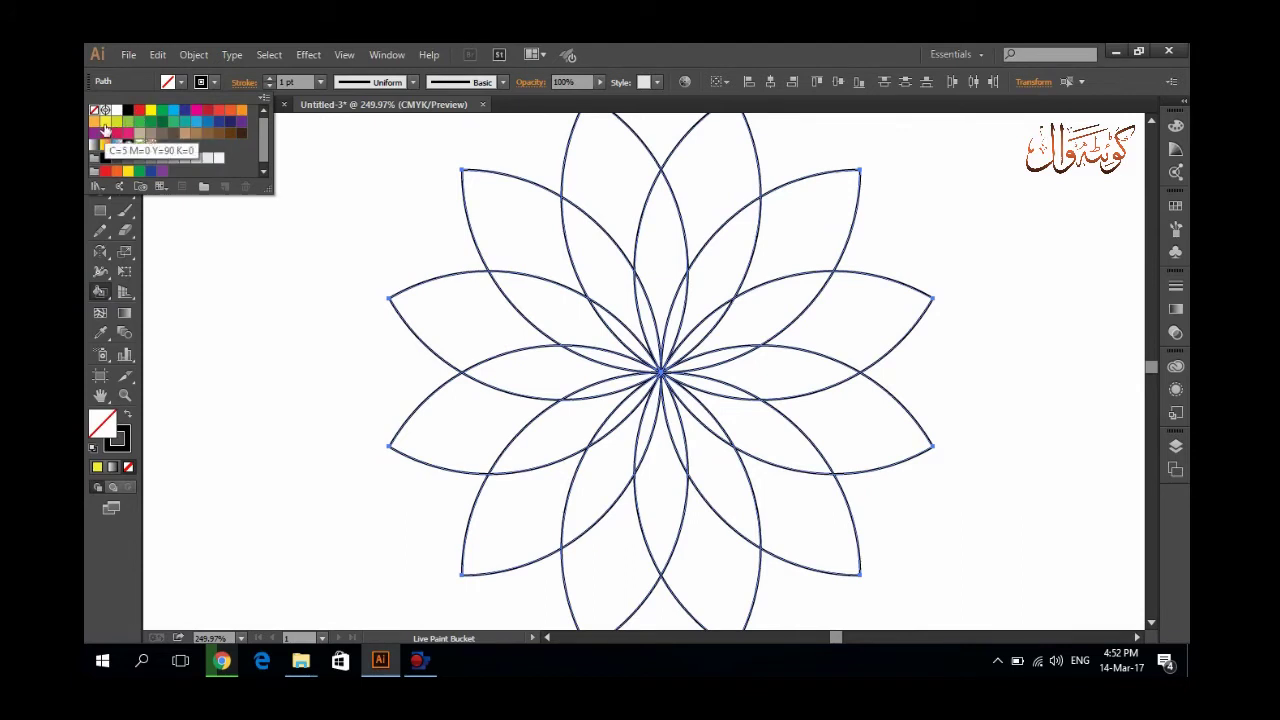
left_click(105, 123)
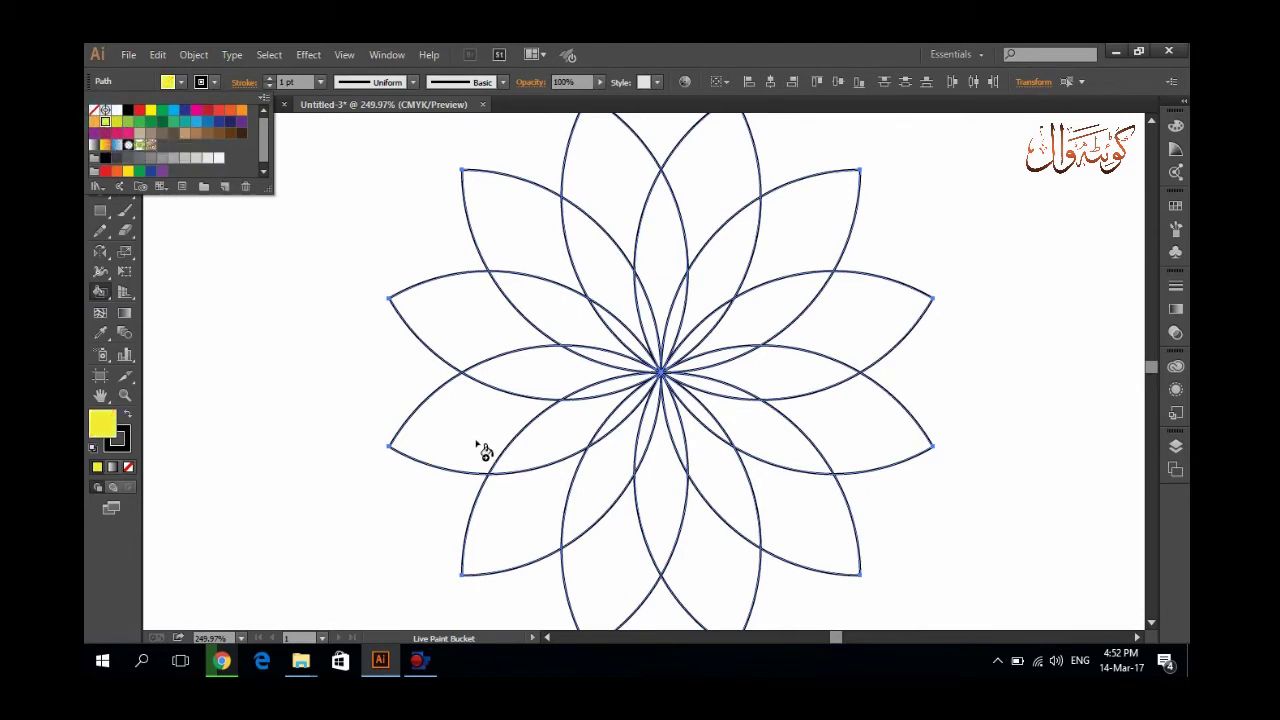
left_click(652, 336)
left_click(678, 332)
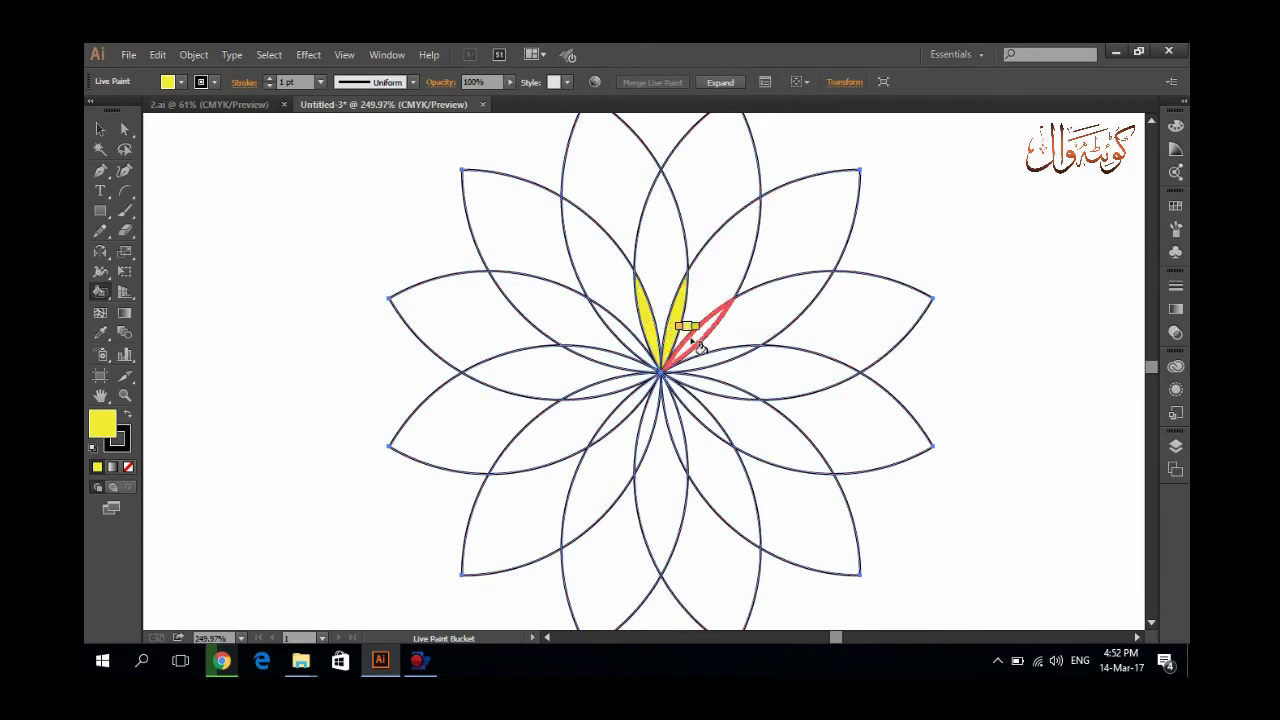
left_click(697, 342)
left_click(705, 360)
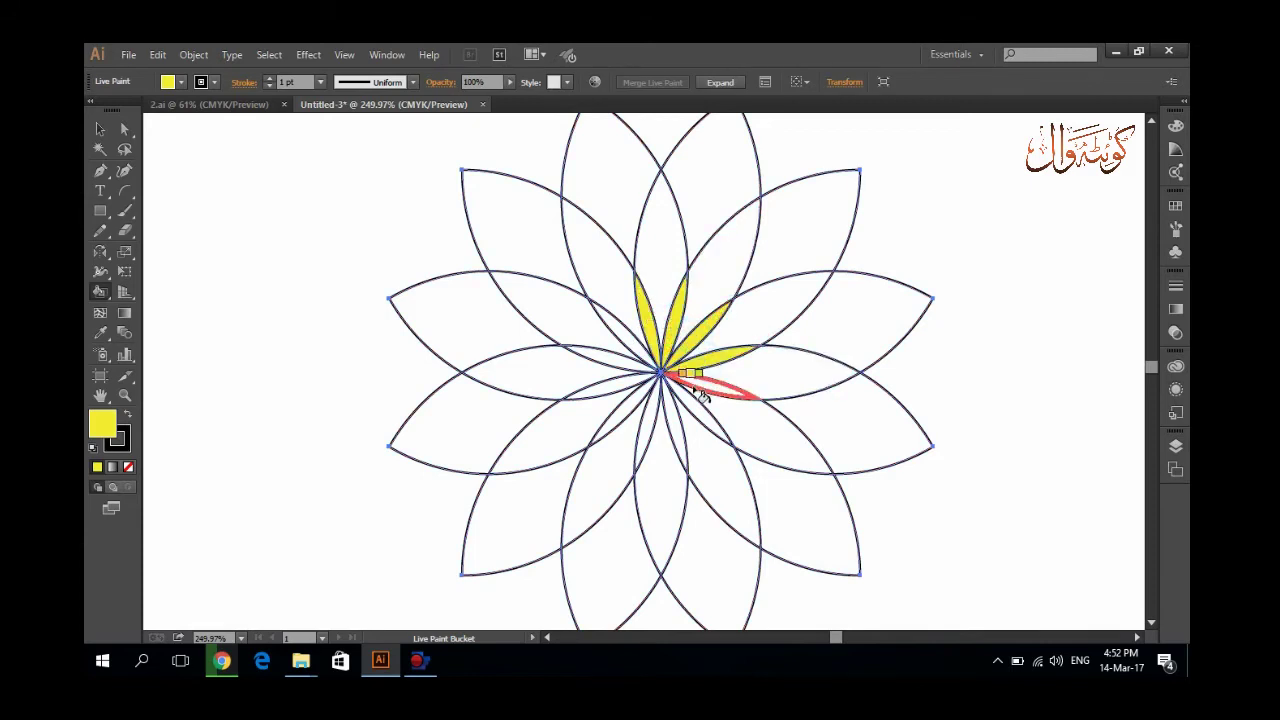
left_click(702, 391)
left_click(686, 408)
left_click(680, 420)
left_click(645, 424)
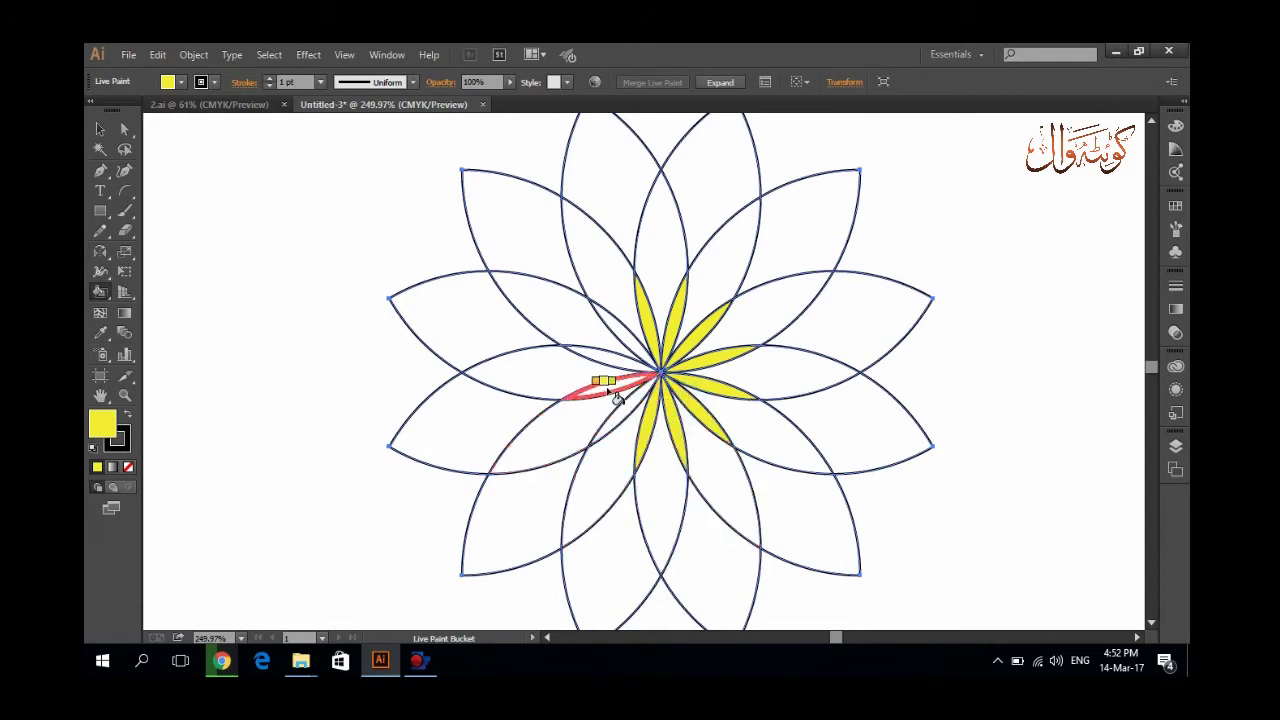
left_click(622, 403)
left_click(620, 385)
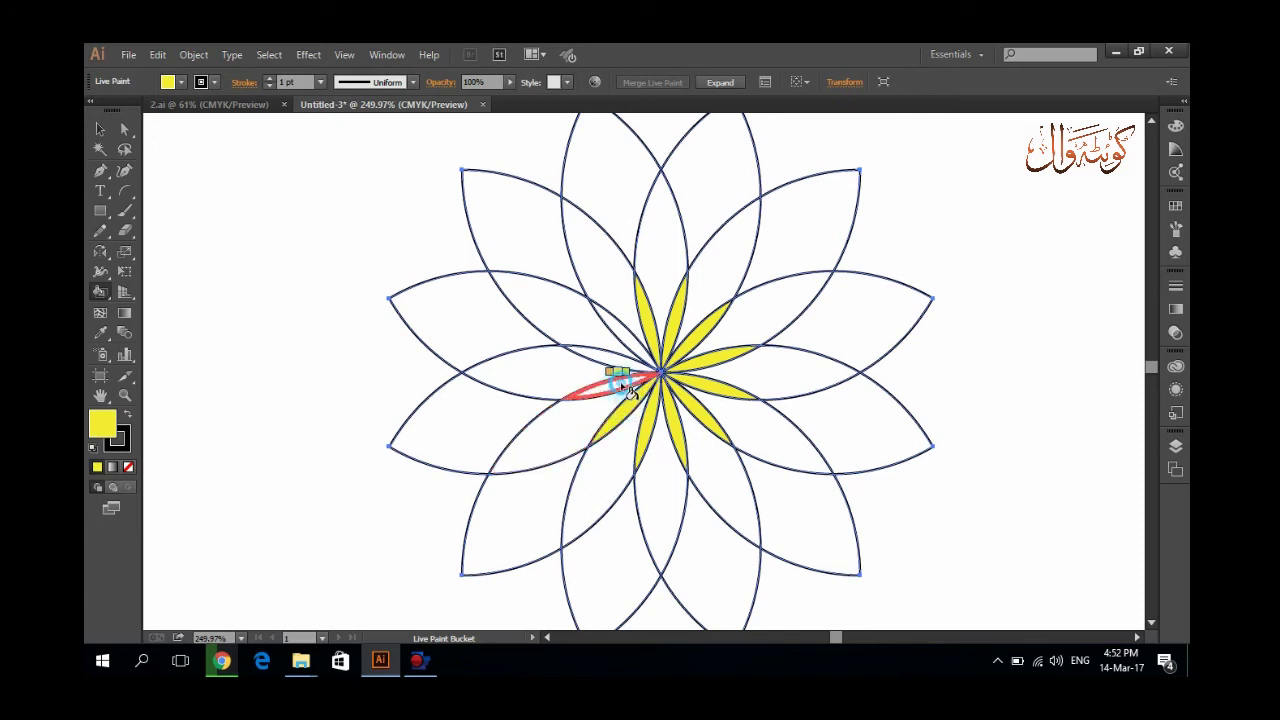
left_click(619, 373)
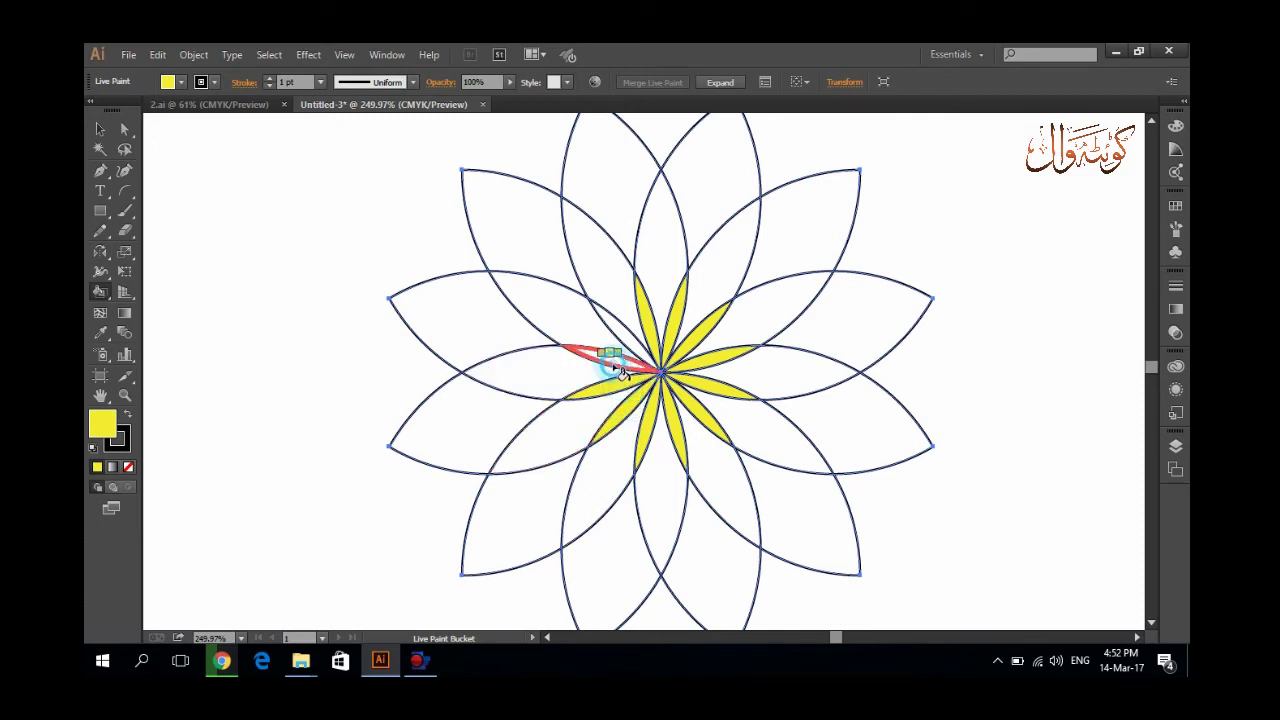
- Live-paint the twelve middle-ring petals with the adjacent yellow-green swatch
key("Right")
left_click(614, 288)
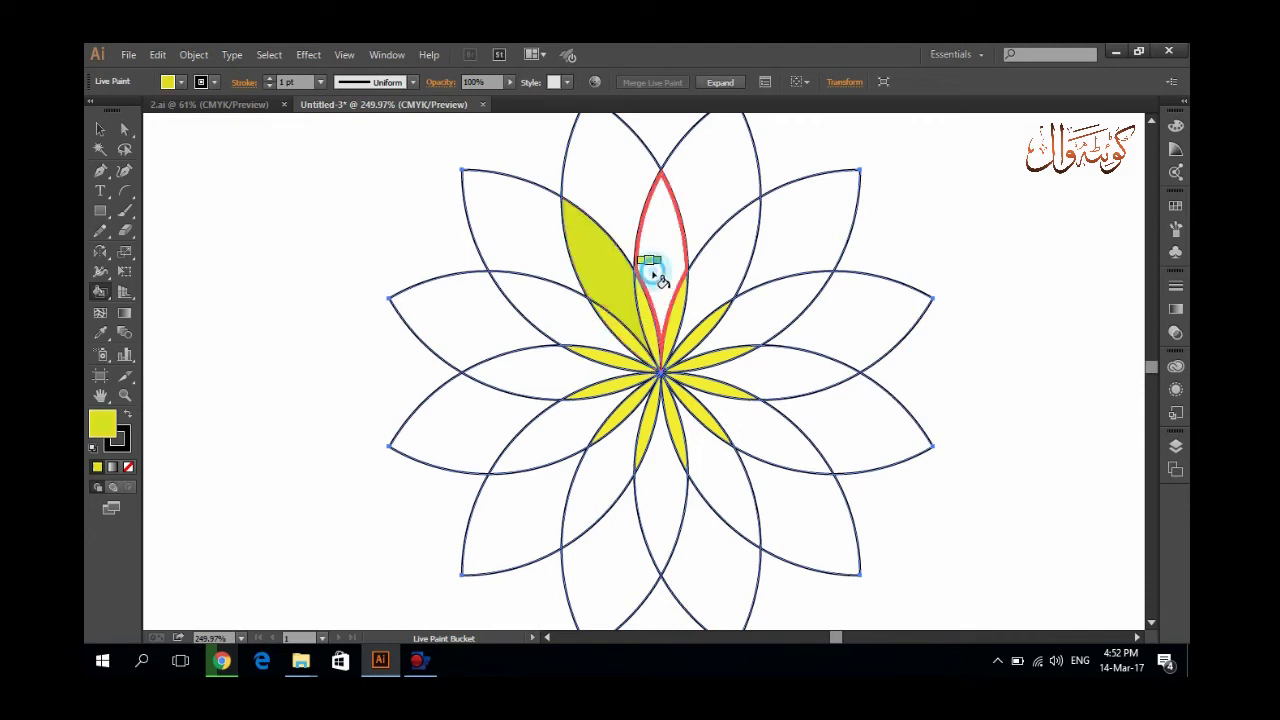
left_click(653, 273)
left_click(708, 292)
left_click(742, 322)
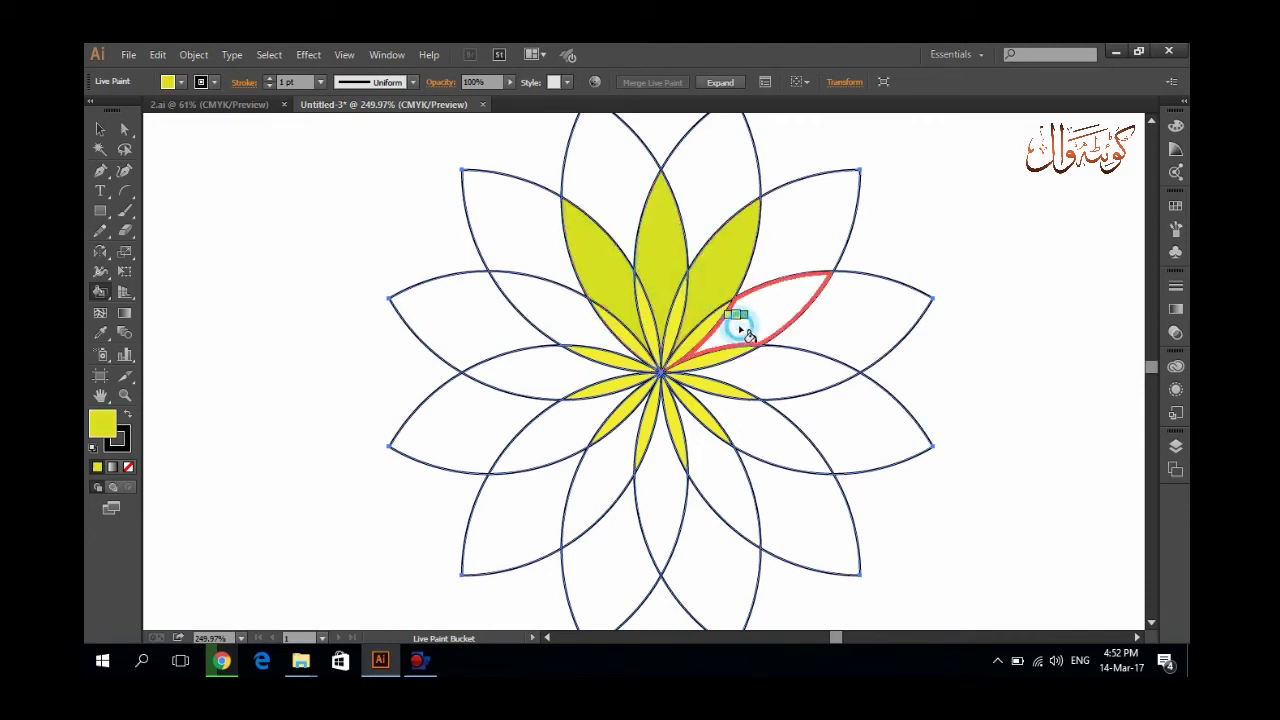
left_click(748, 385)
left_click(729, 414)
left_click(709, 471)
left_click(678, 482)
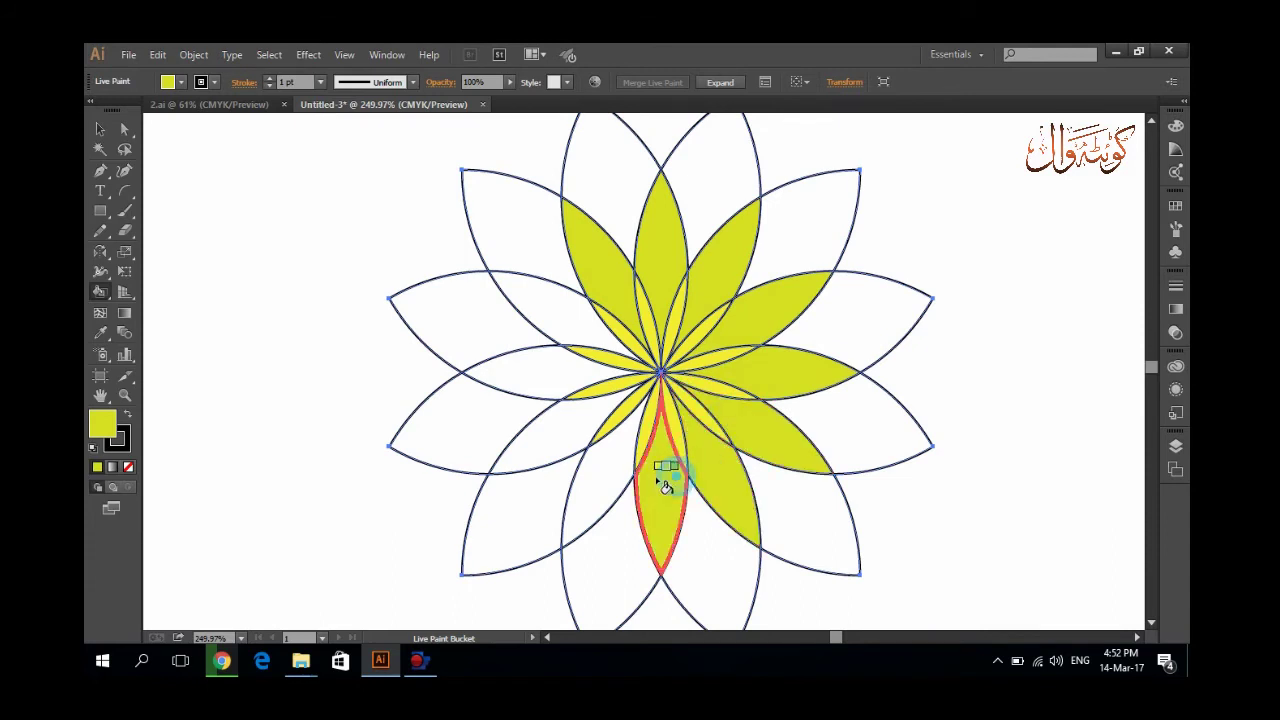
left_click(614, 451)
left_click(551, 429)
left_click(551, 366)
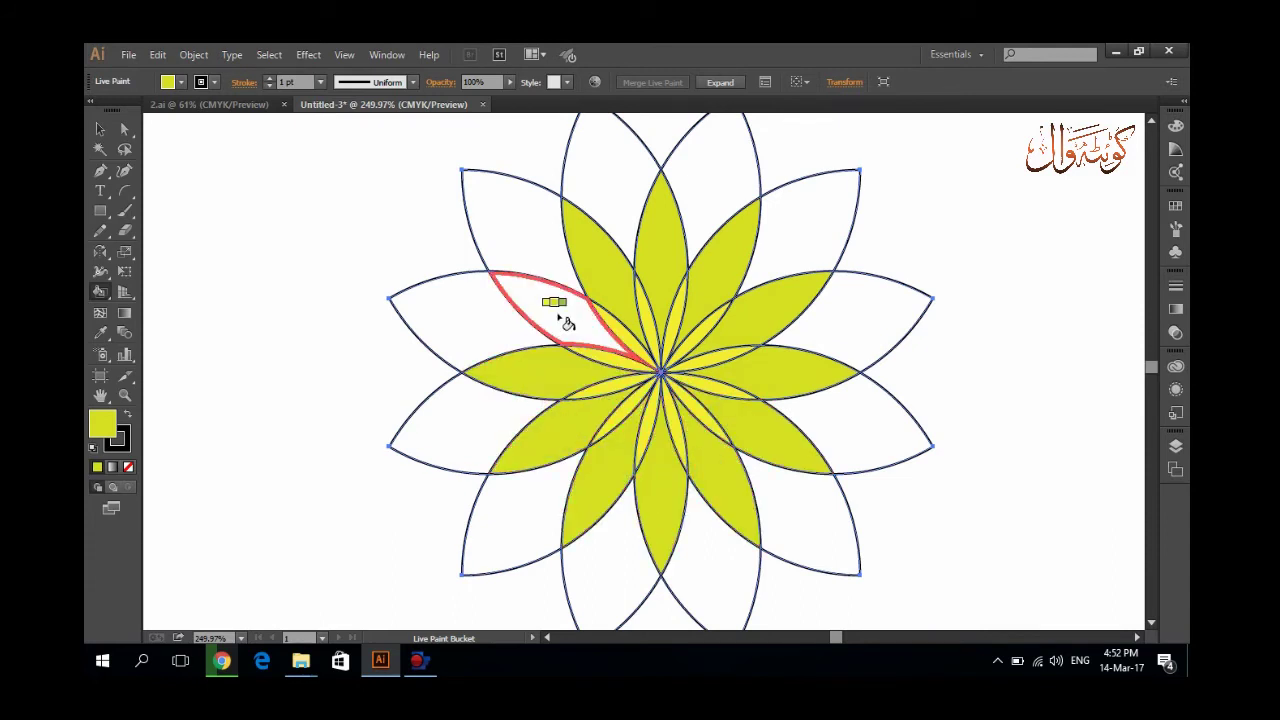
left_click(561, 319)
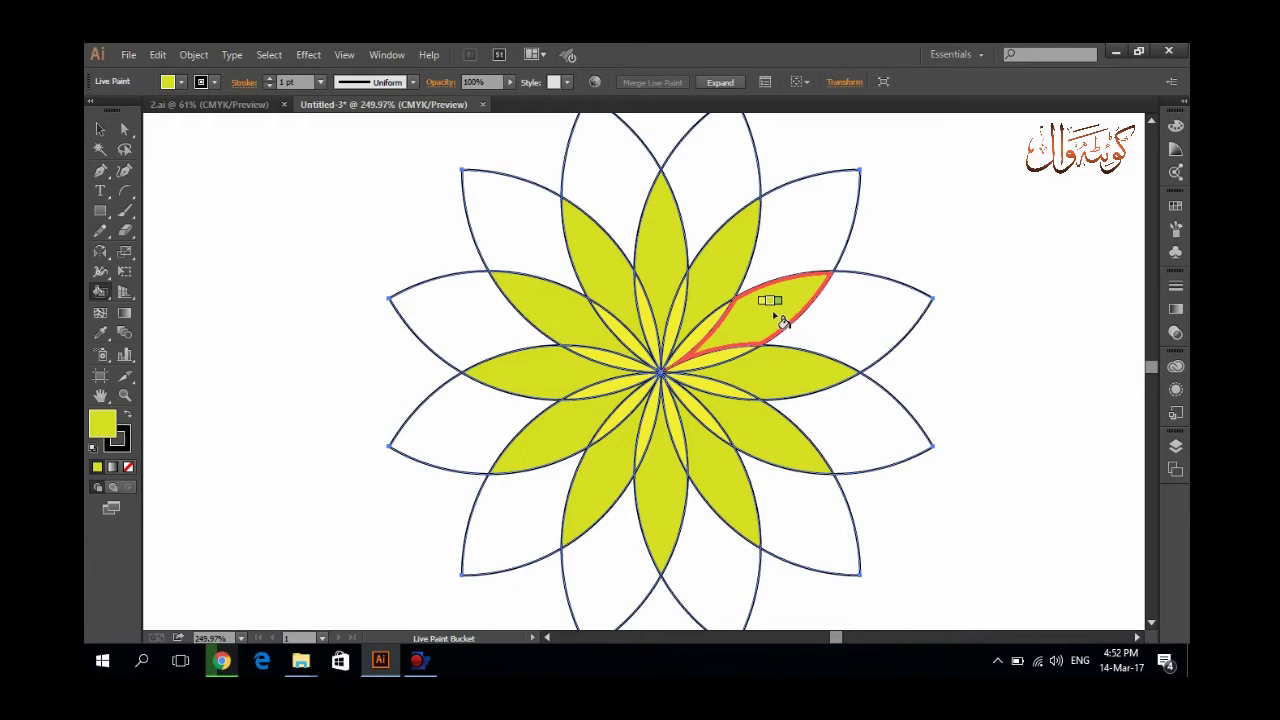
- Live-paint the twelve outer petals with the next light green swatch
key("Right")
left_click(703, 212)
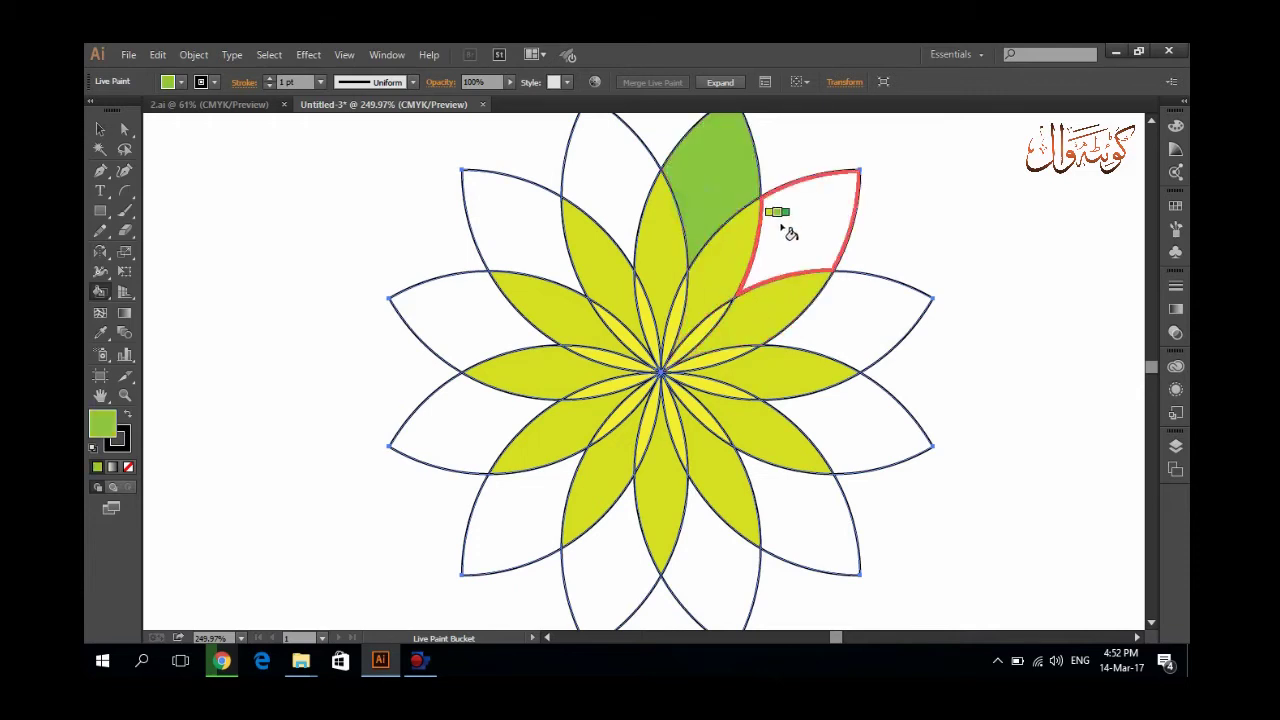
left_click(780, 222)
left_click(843, 320)
left_click(831, 412)
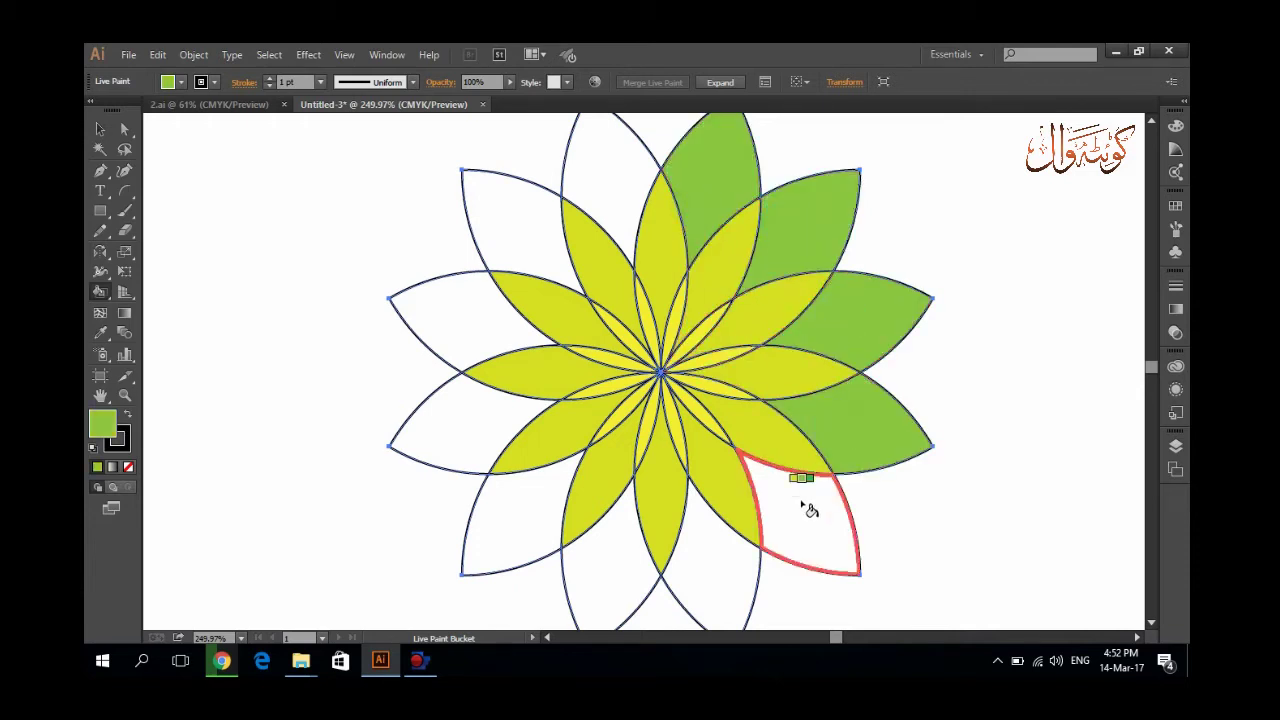
left_click(793, 541)
left_click(714, 566)
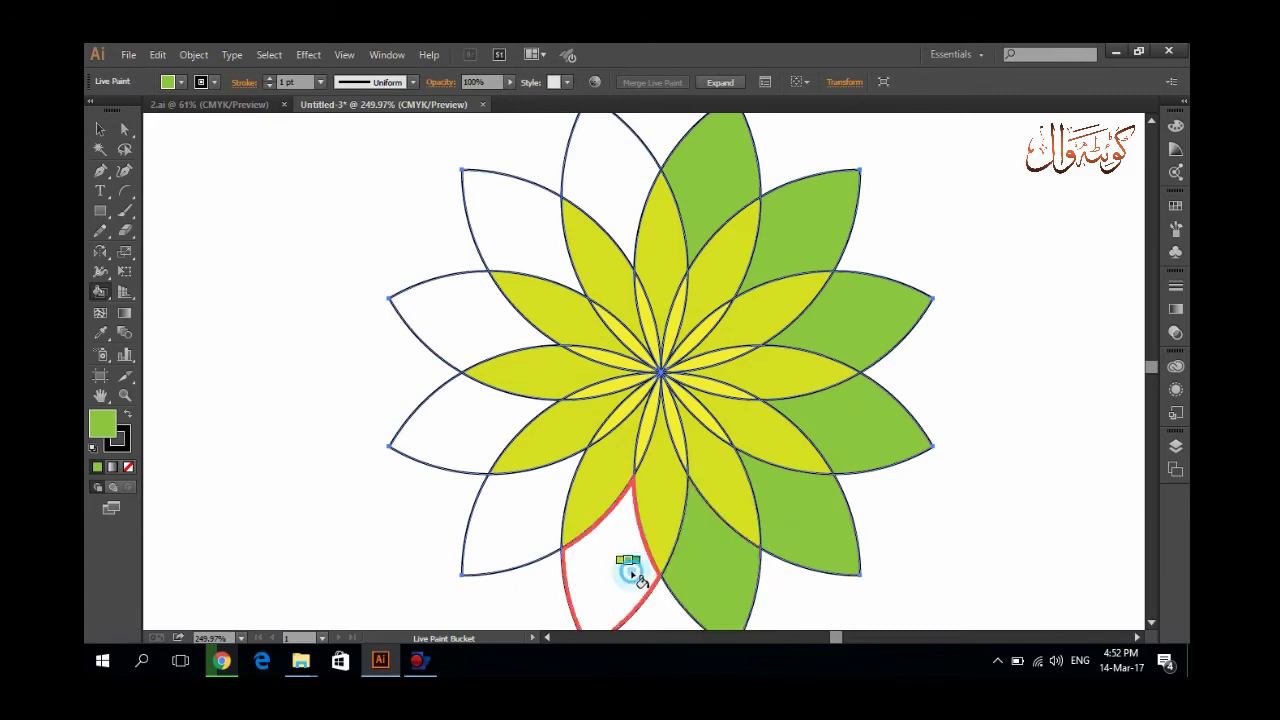
left_click(634, 571)
left_click(535, 535)
left_click(451, 434)
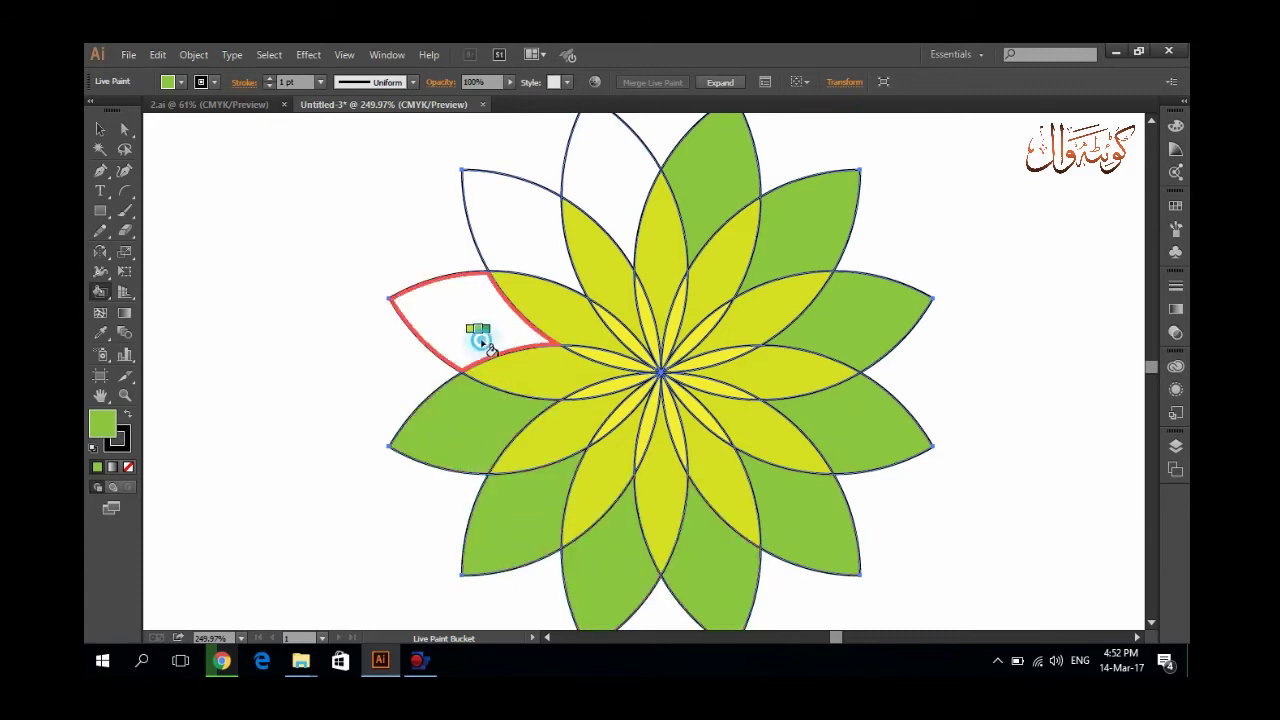
left_click(480, 334)
left_click(514, 248)
left_click(640, 171)
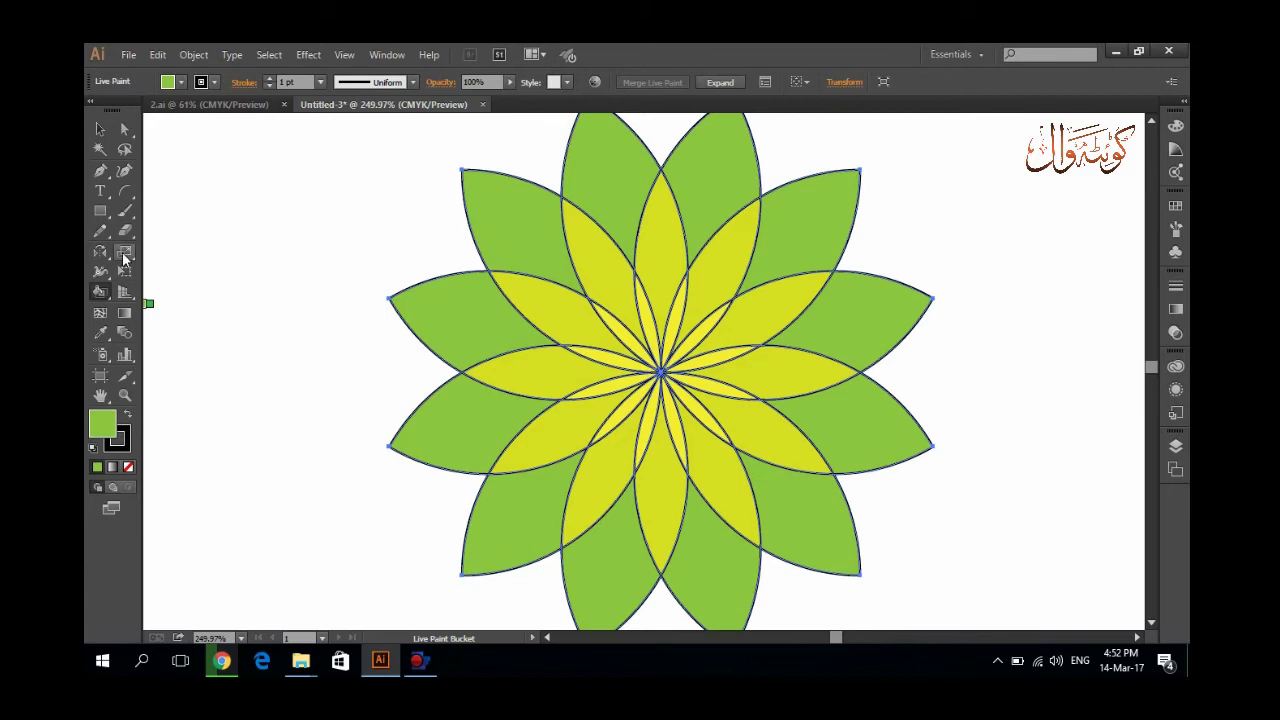
- Remove the stroke from the painted flower and move the flower to the upper-left corner of the artboard
double_click(100, 396)
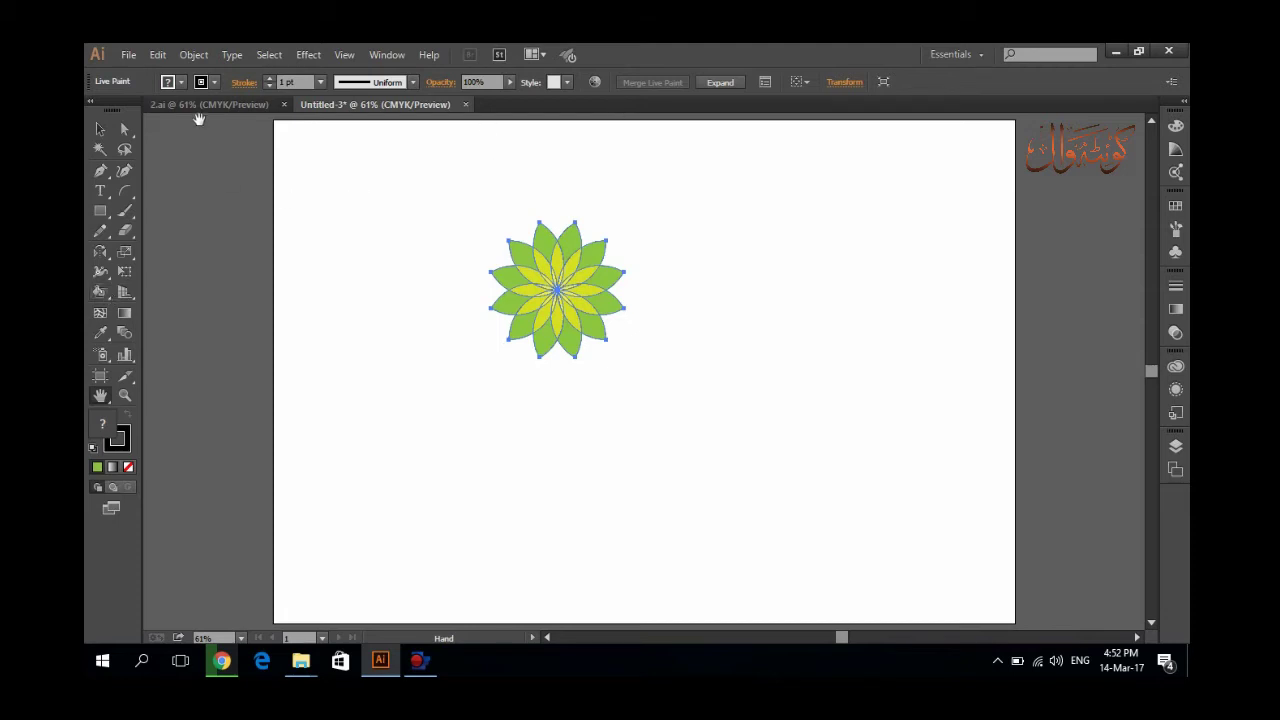
left_click(100, 129)
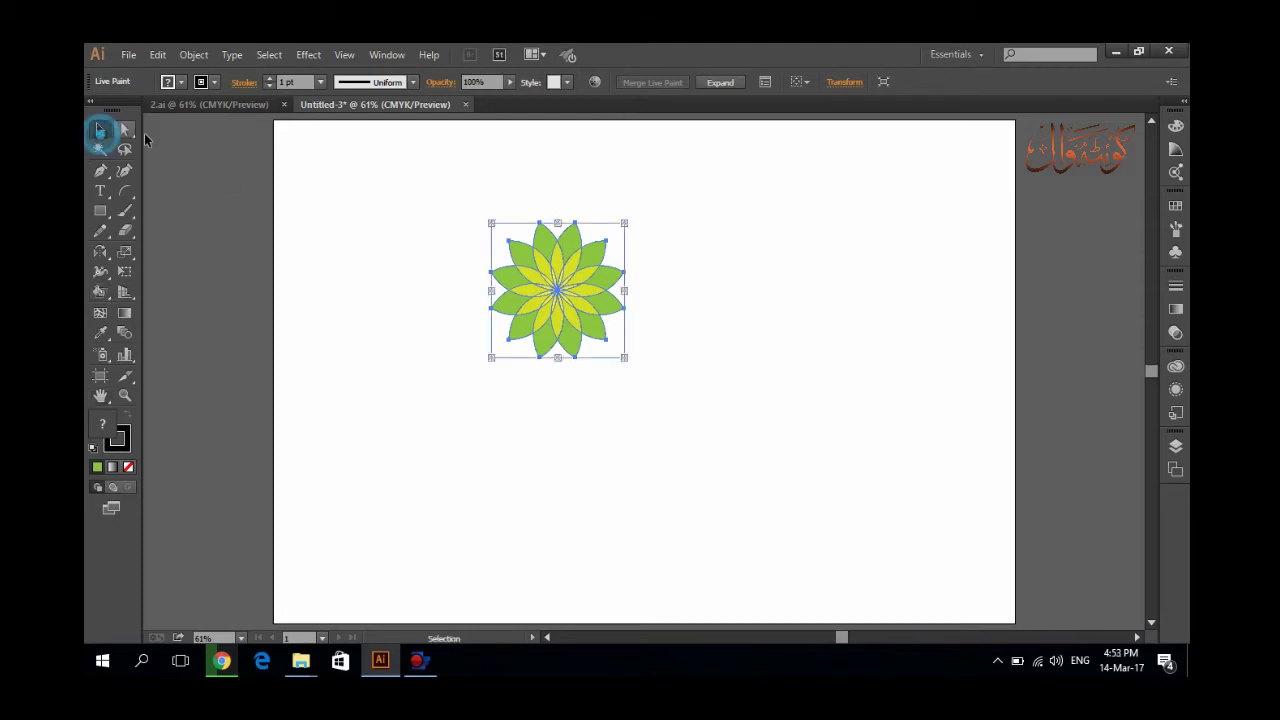
left_click(268, 87)
left_click_drag(391, 194, 651, 374)
left_click(668, 395)
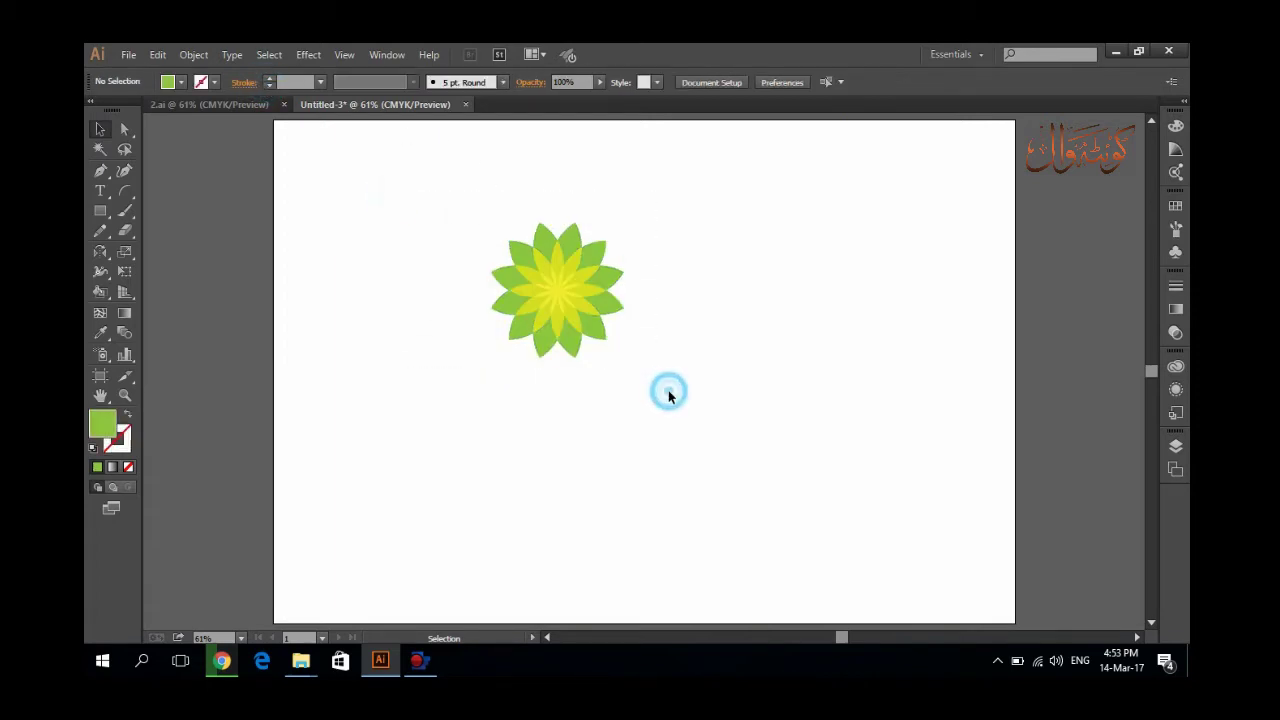
mouse_move(472, 192)
left_mouse_down()
mouse_move(677, 432)
mouse_move(634, 378)
left_mouse_up()
left_click_drag(553, 290, 386, 205)
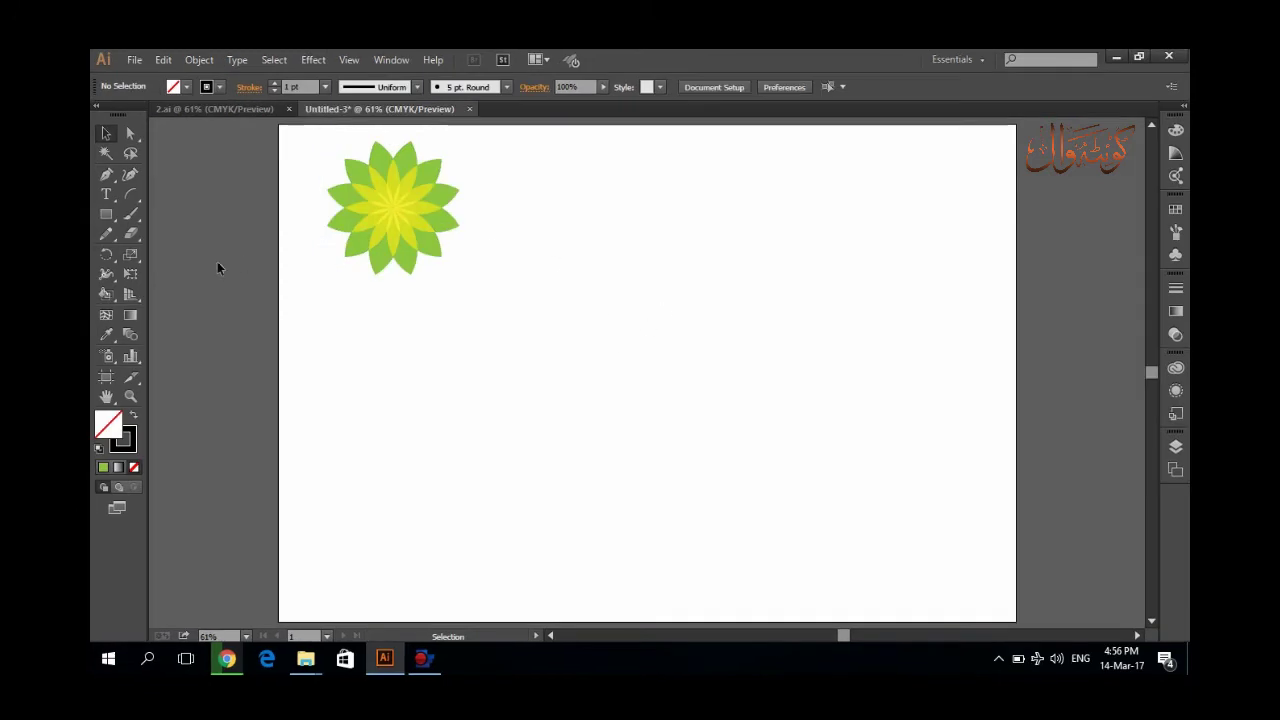
- Draw a quarter-circle-like arc to the right of the finished flower and create a copy rotated 15° about the arc's lower-left end
left_click(128, 193)
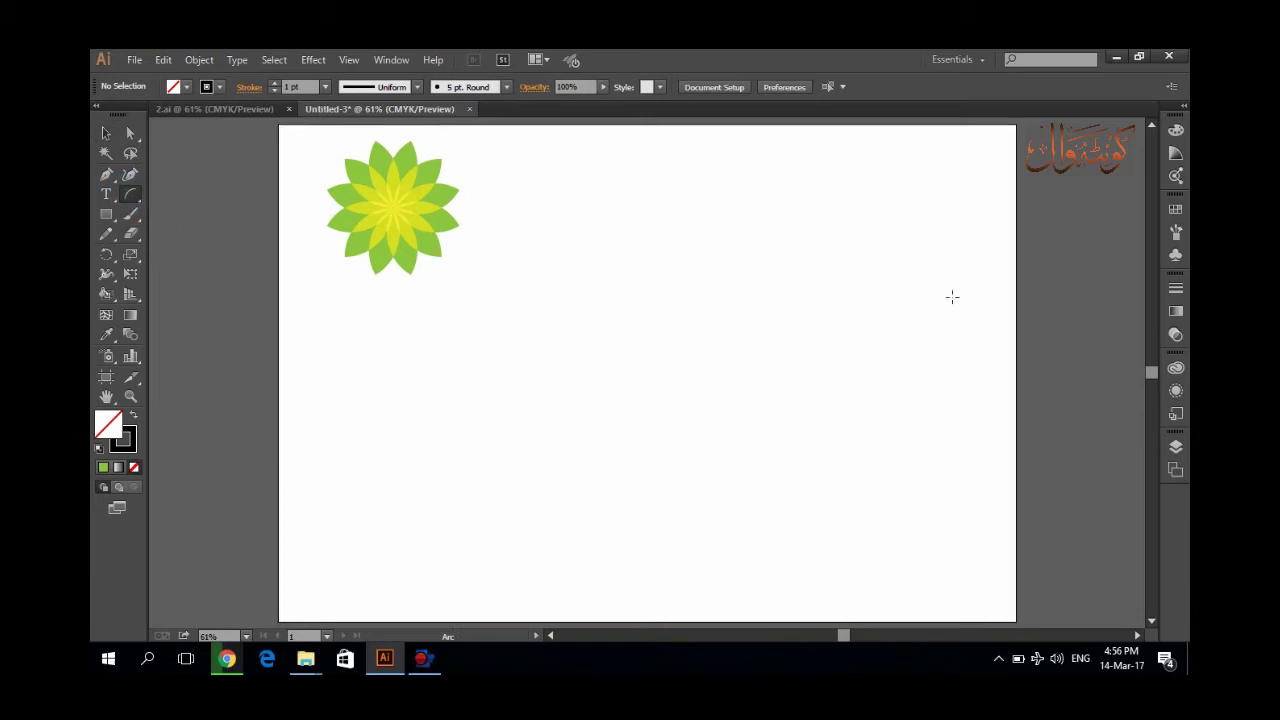
left_click_drag(807, 226, 733, 335)
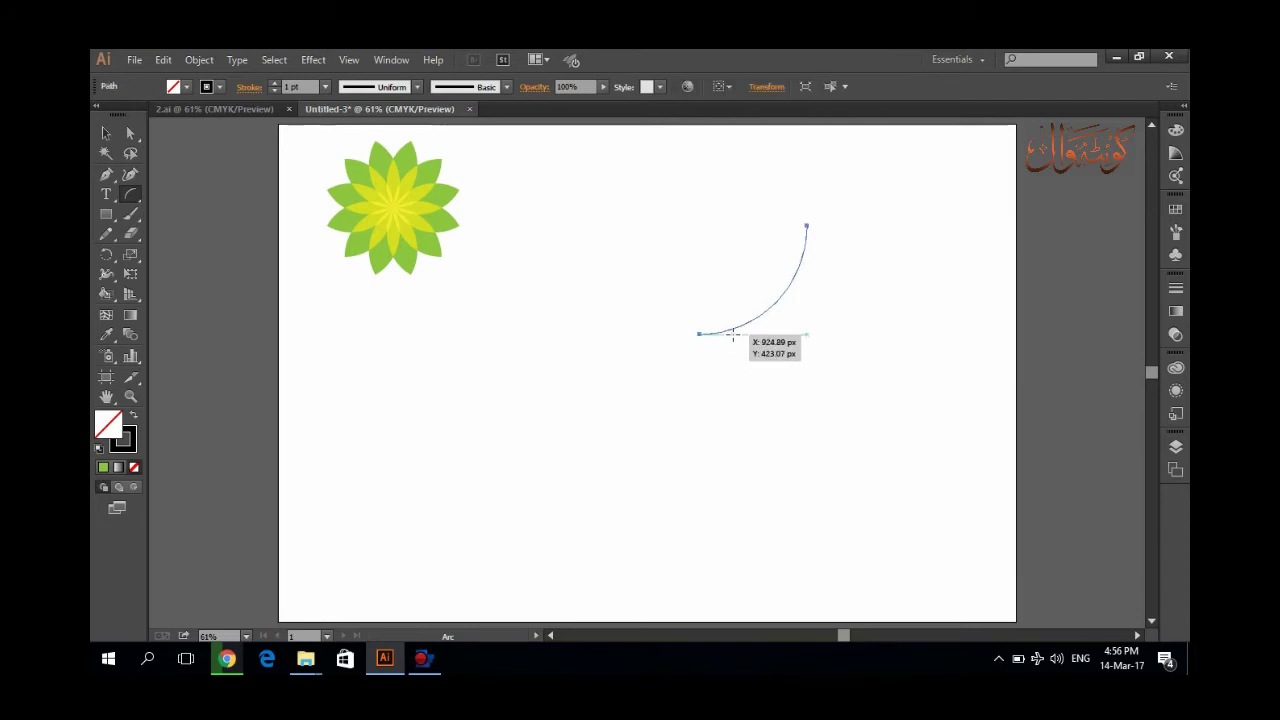
left_click(110, 254)
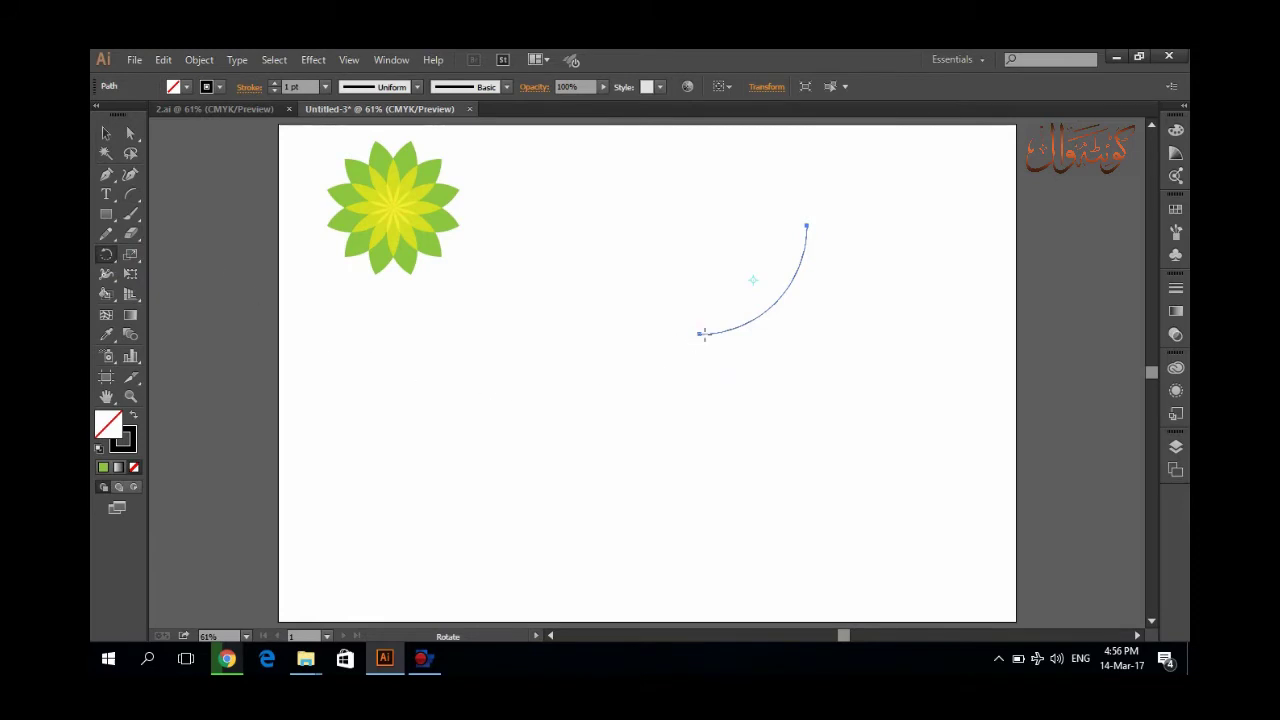
left_click(699, 335, "alt")
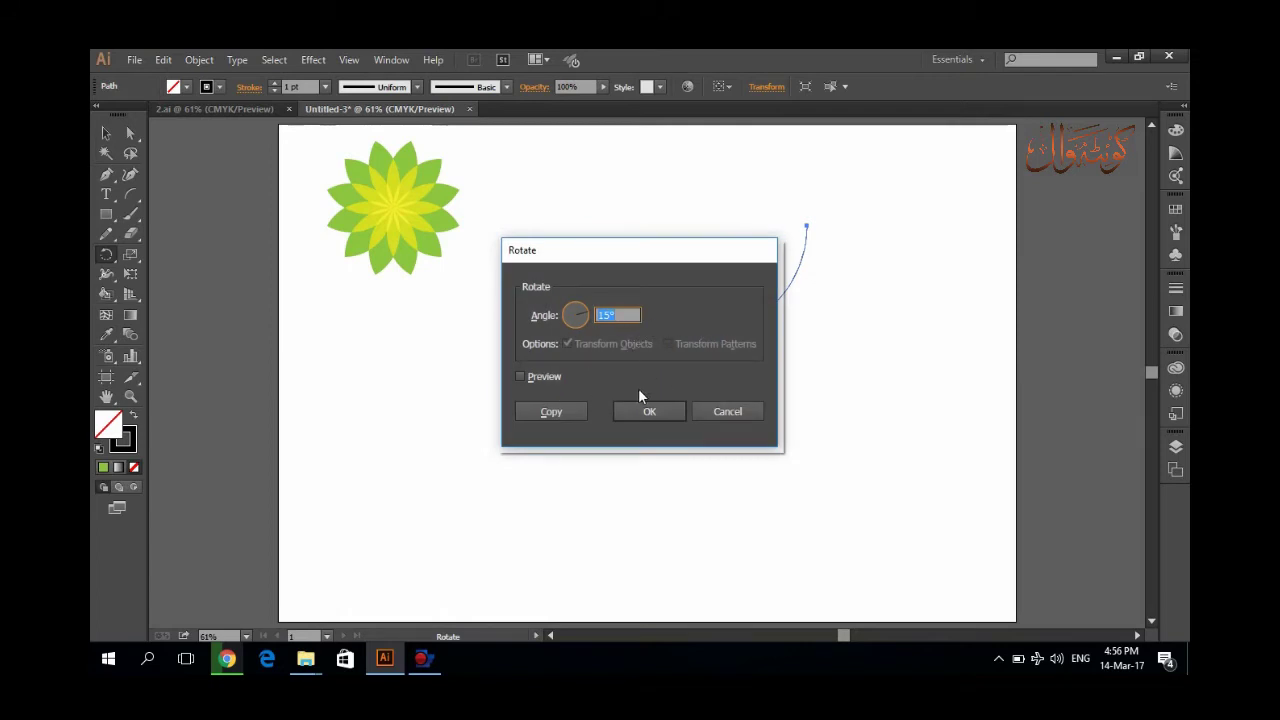
left_click(568, 411)
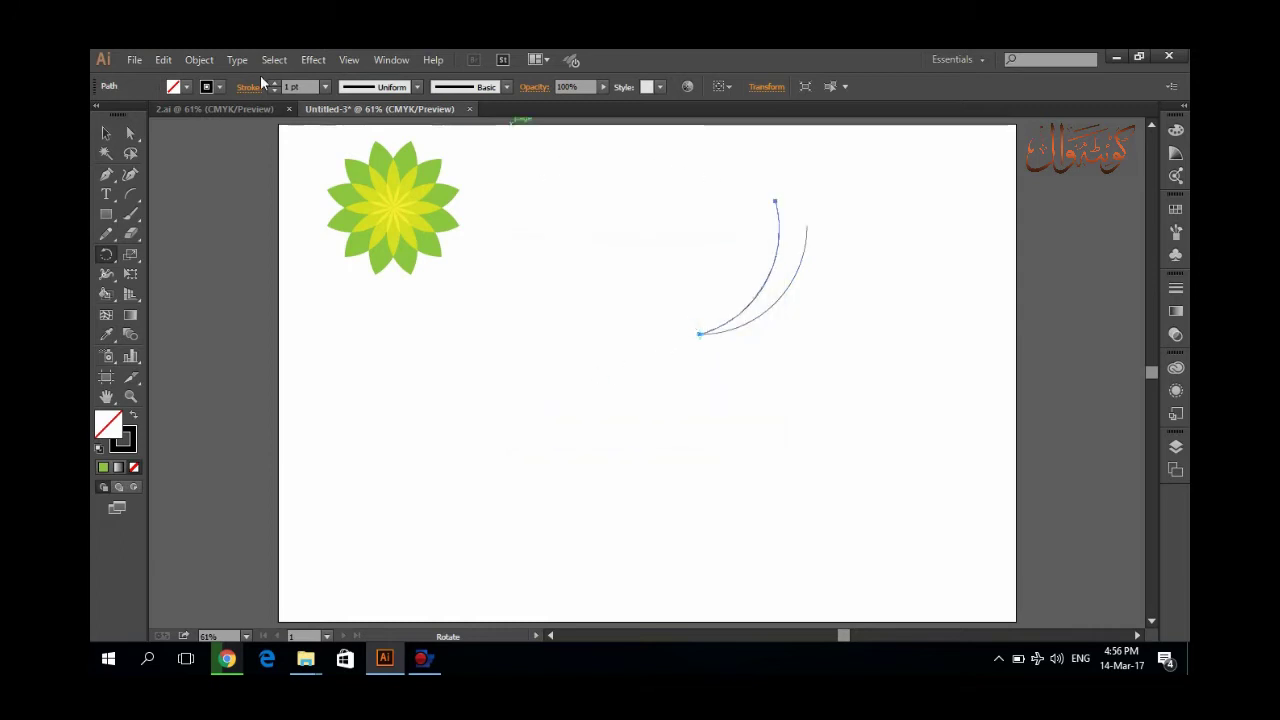
- Repeat the 15° rotated copy with Transform Again until the arcs form a full circle around the shared centre point
left_click(200, 60)
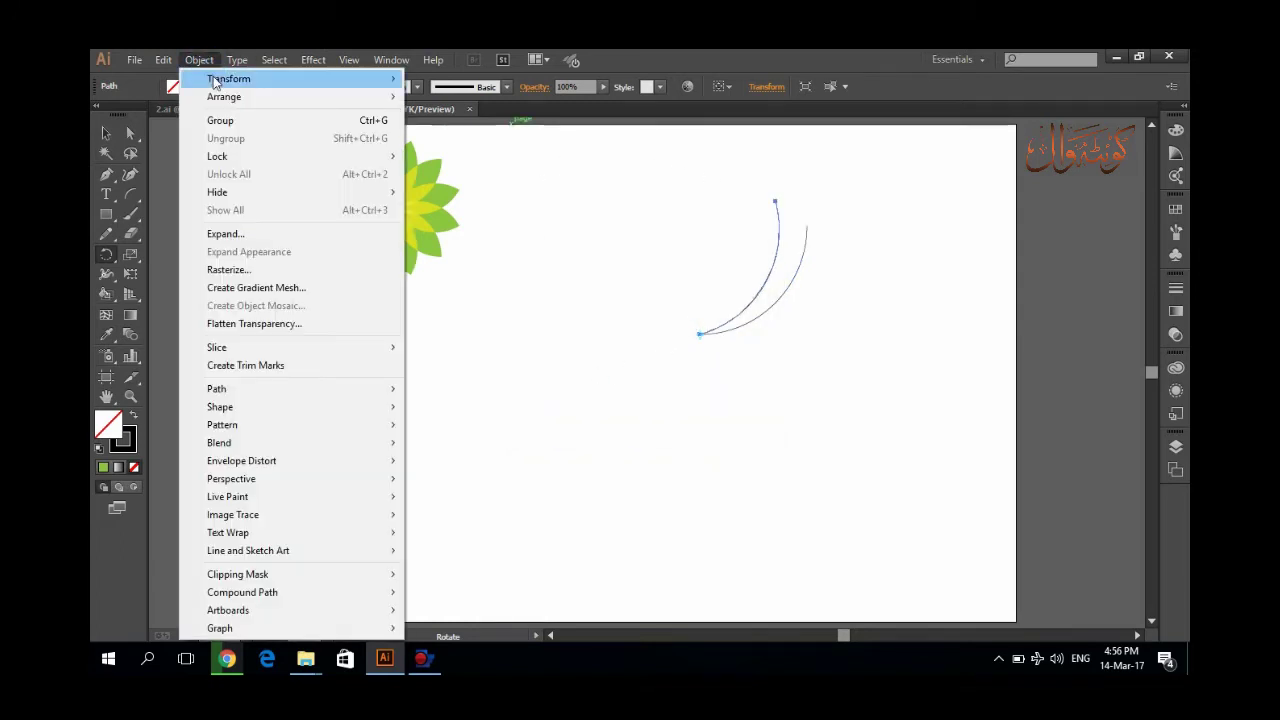
mouse_move(378, 86)
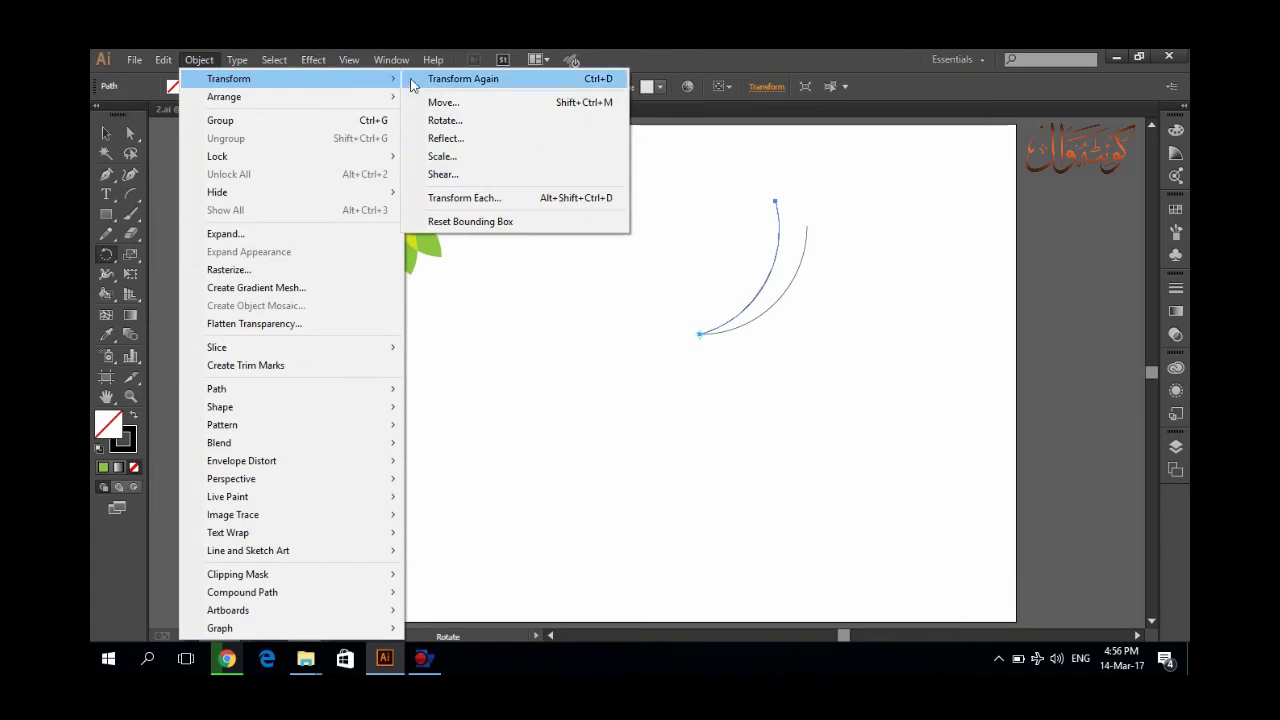
left_click(415, 78)
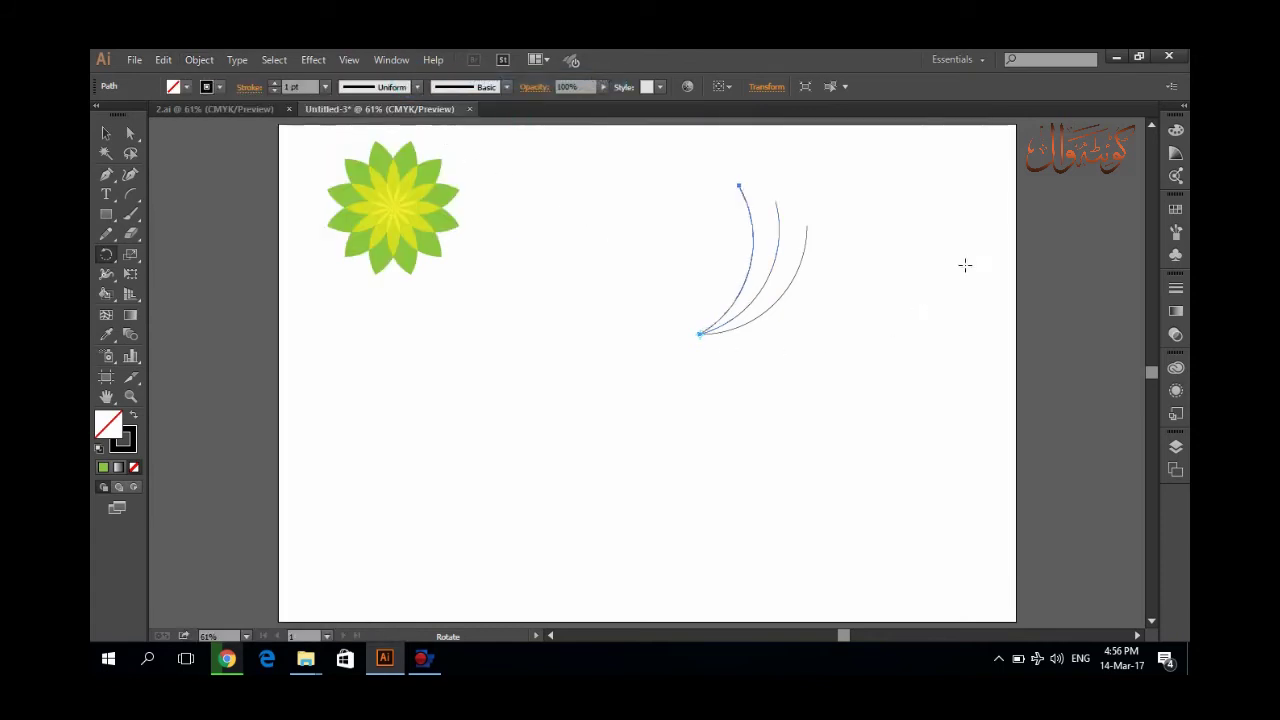
key("v")
key("ctrl+d")
key("ctrl+d")
key("ctrl+d")
key("ctrl+d")
key("ctrl+d")
key("ctrl+d")
key("ctrl+d")
key("ctrl+d")
key("ctrl+d")
key("ctrl+d")
key("ctrl+d")
key("ctrl+d")
key("ctrl+d")
key("ctrl+d")
key("ctrl+d")
key("ctrl+d")
key("ctrl+d")
key("ctrl+d")
key("ctrl+d")
key("ctrl+d")
key("ctrl+d")
key("r")
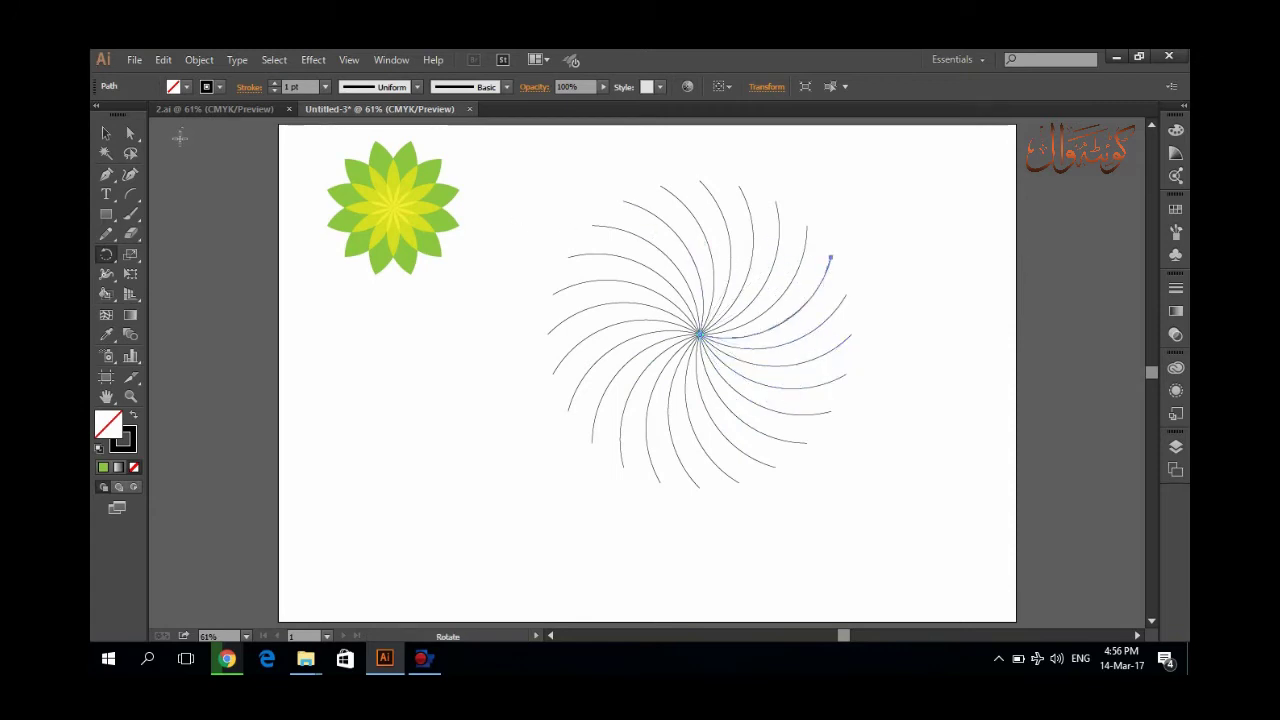
- Select all the radiating arcs and create a copy reflected across the vertical axis through their common centre
left_click(106, 133)
left_click_drag(521, 217, 865, 531)
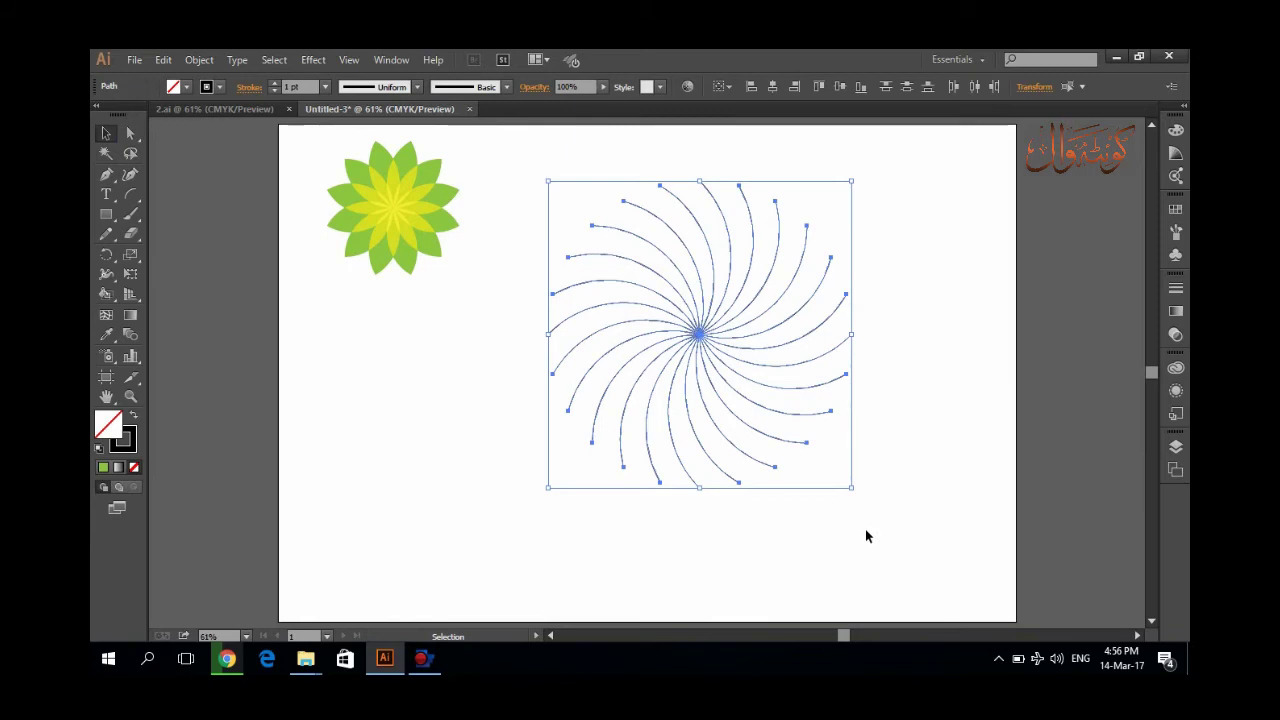
left_click(97, 254)
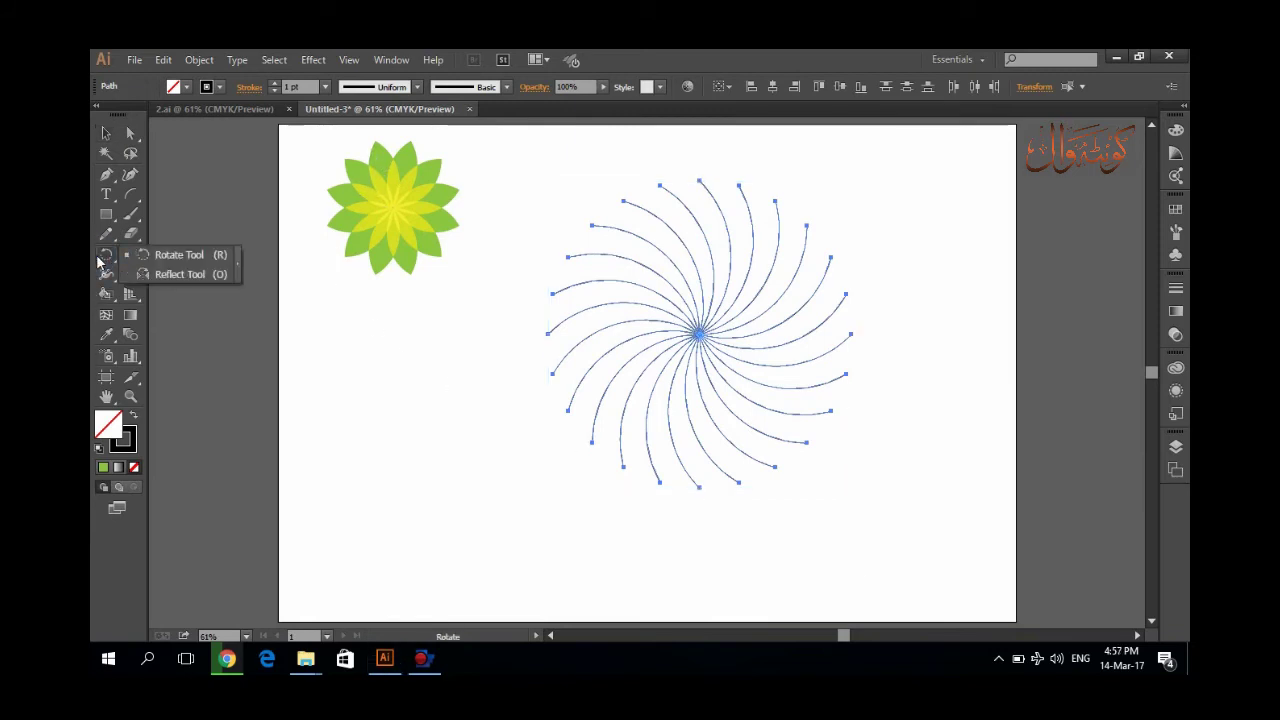
left_click(150, 276)
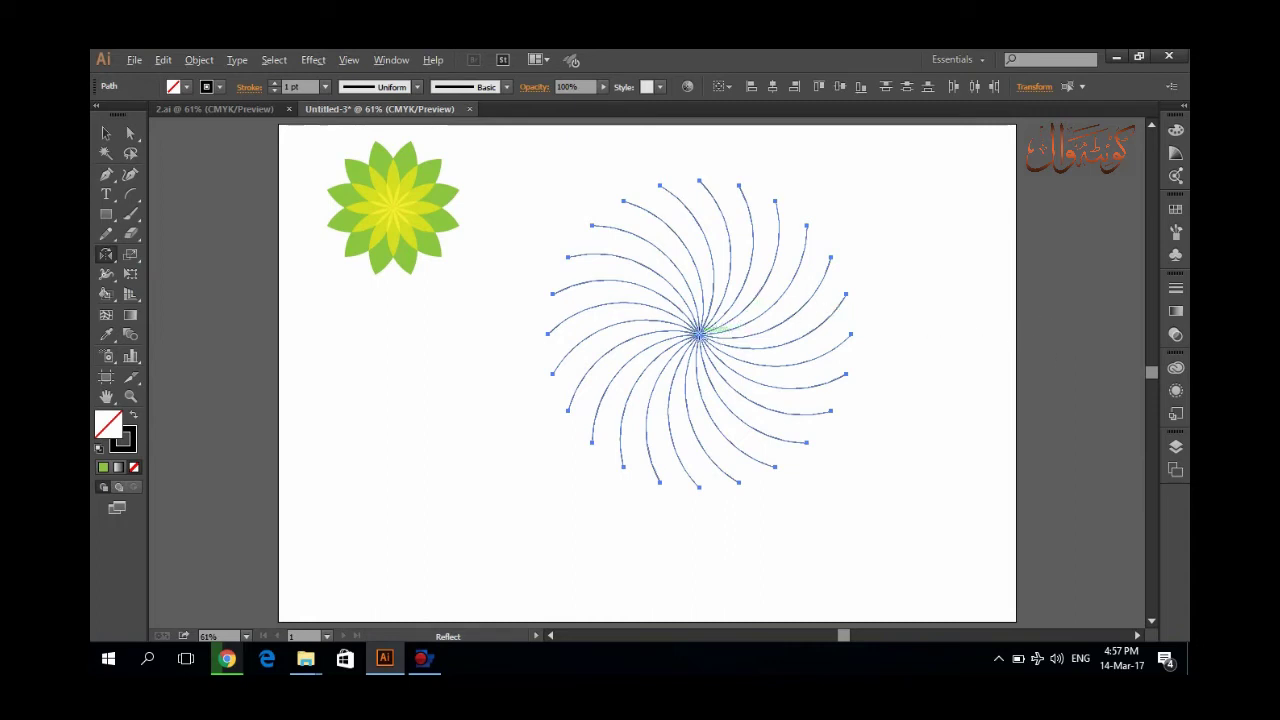
left_click(700, 333, "alt")
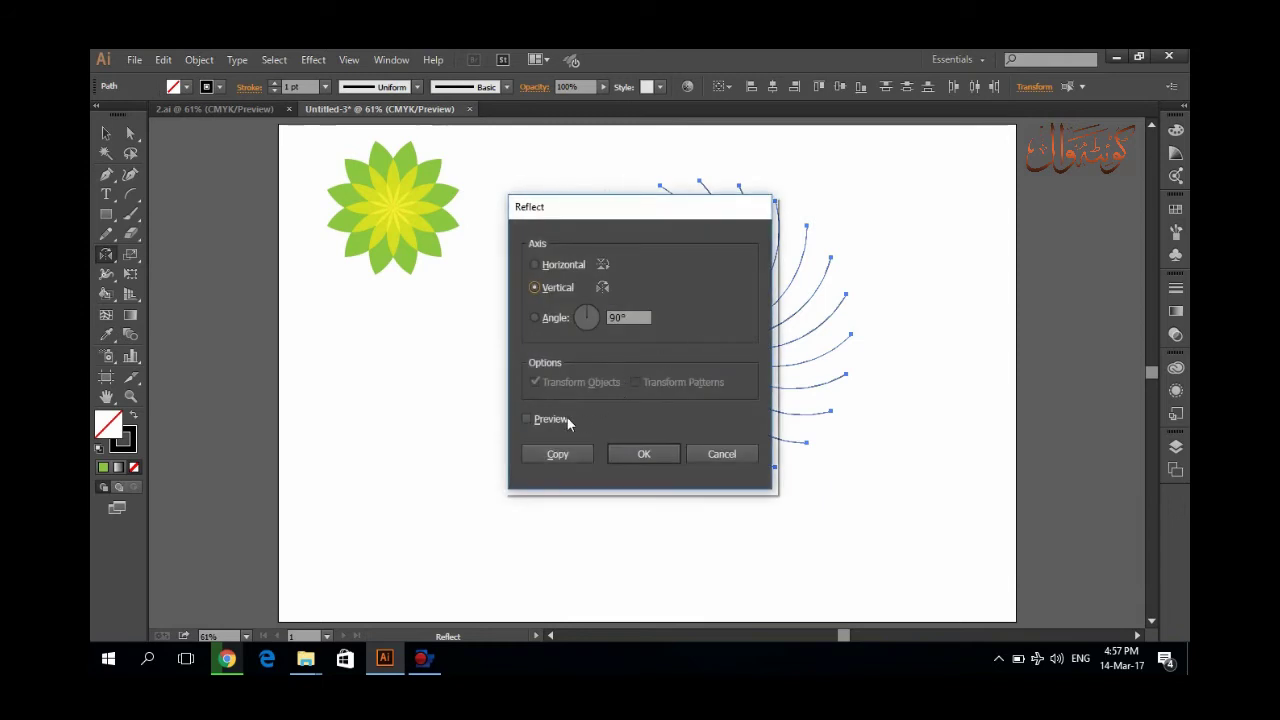
left_click(530, 453)
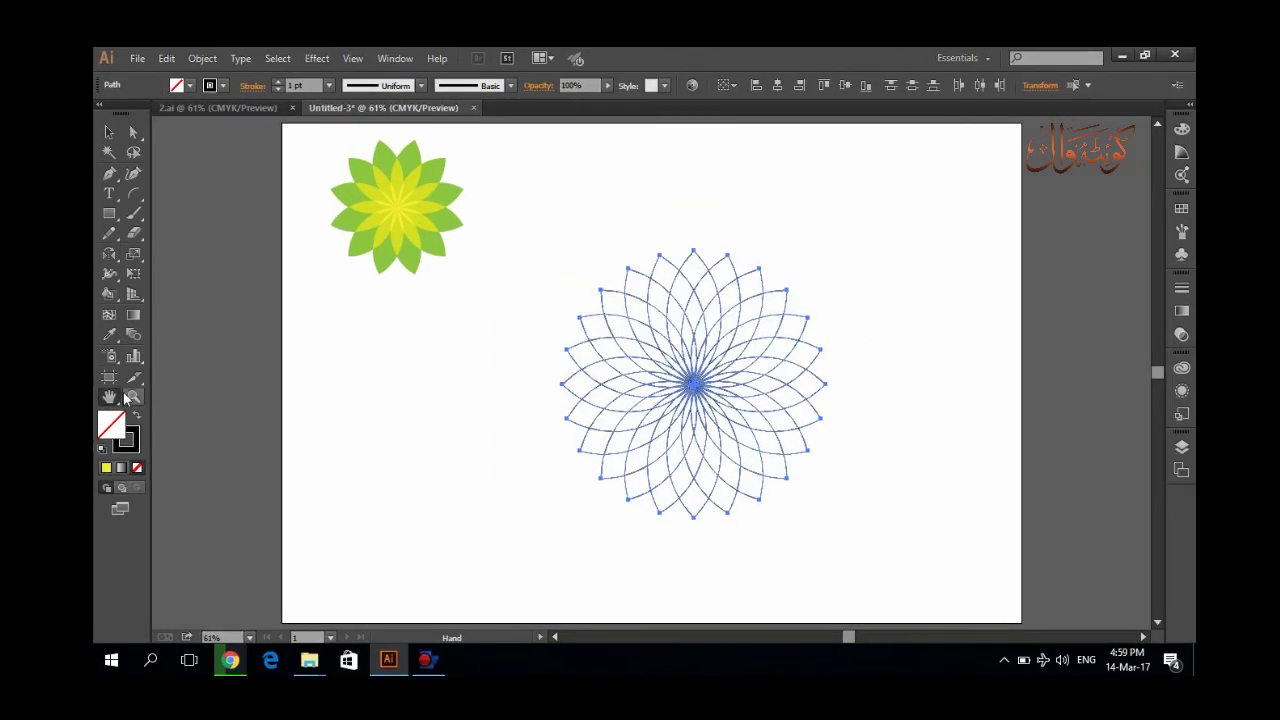
- Live-paint the 24 narrow slivers around the new flower's centre with the yellow swatch
left_click(127, 393)
left_click(652, 344)
left_click_drag(735, 431, 745, 423)
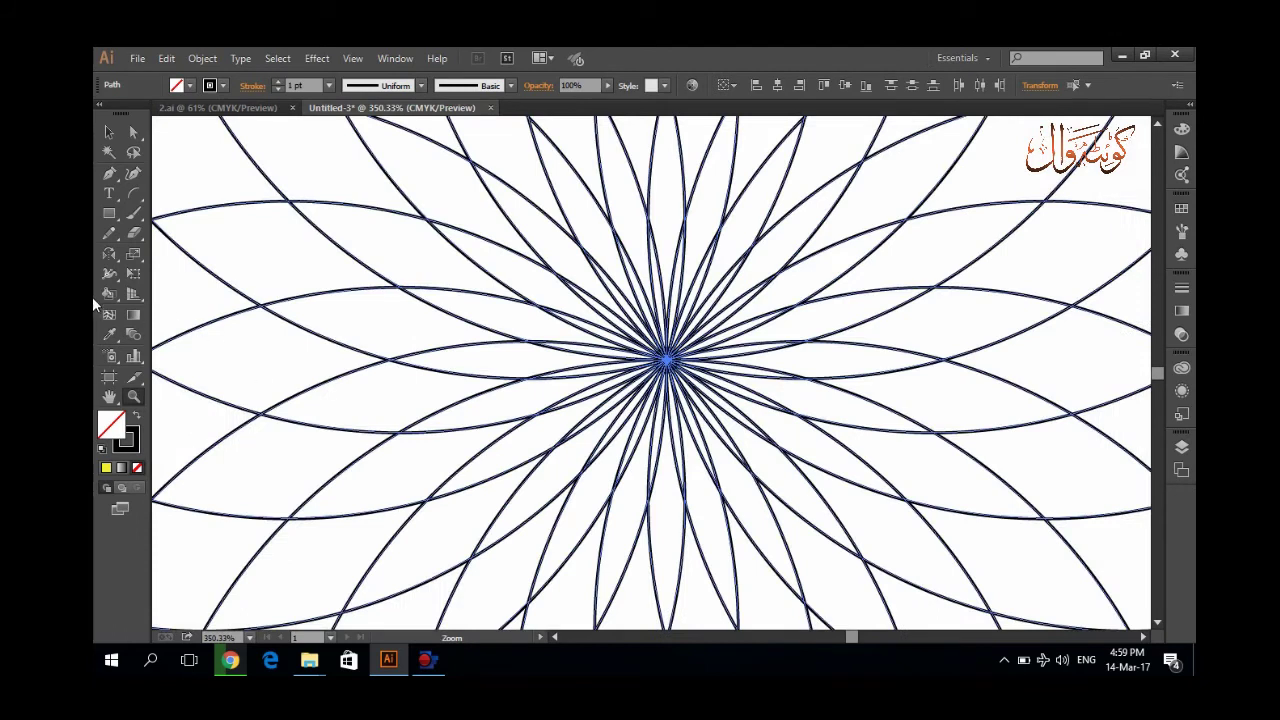
left_click(106, 296)
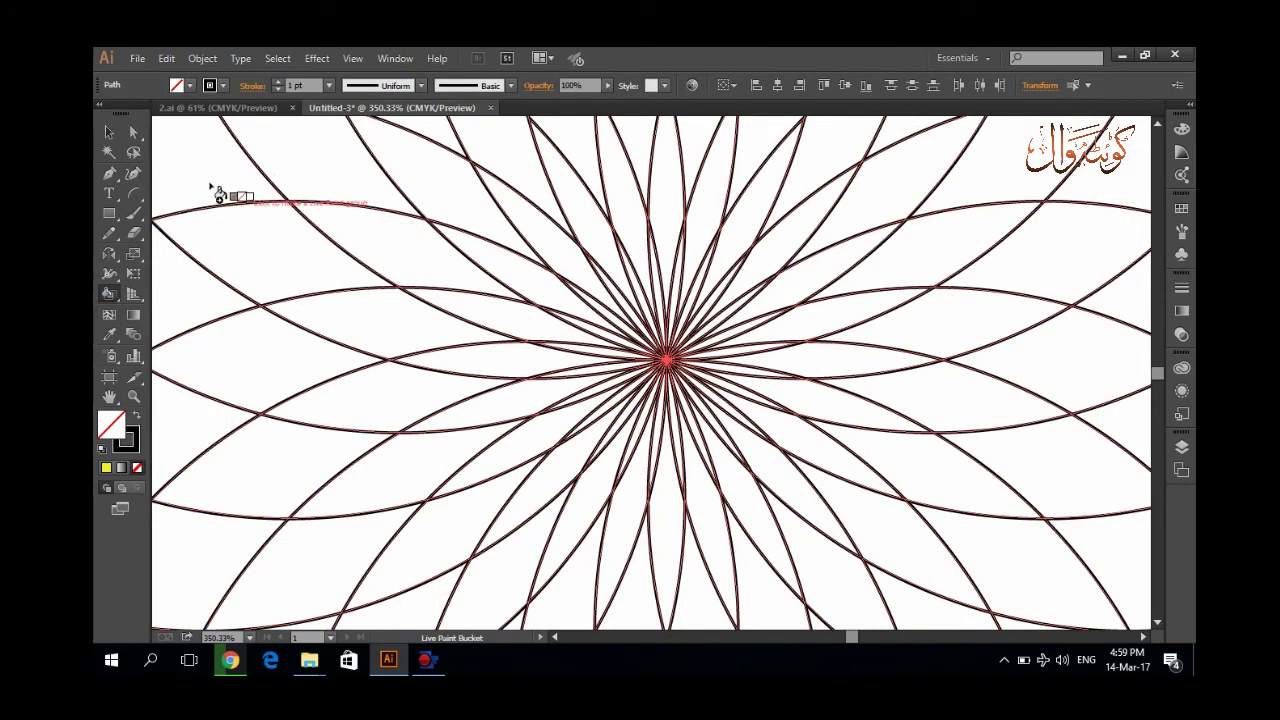
left_click(190, 86)
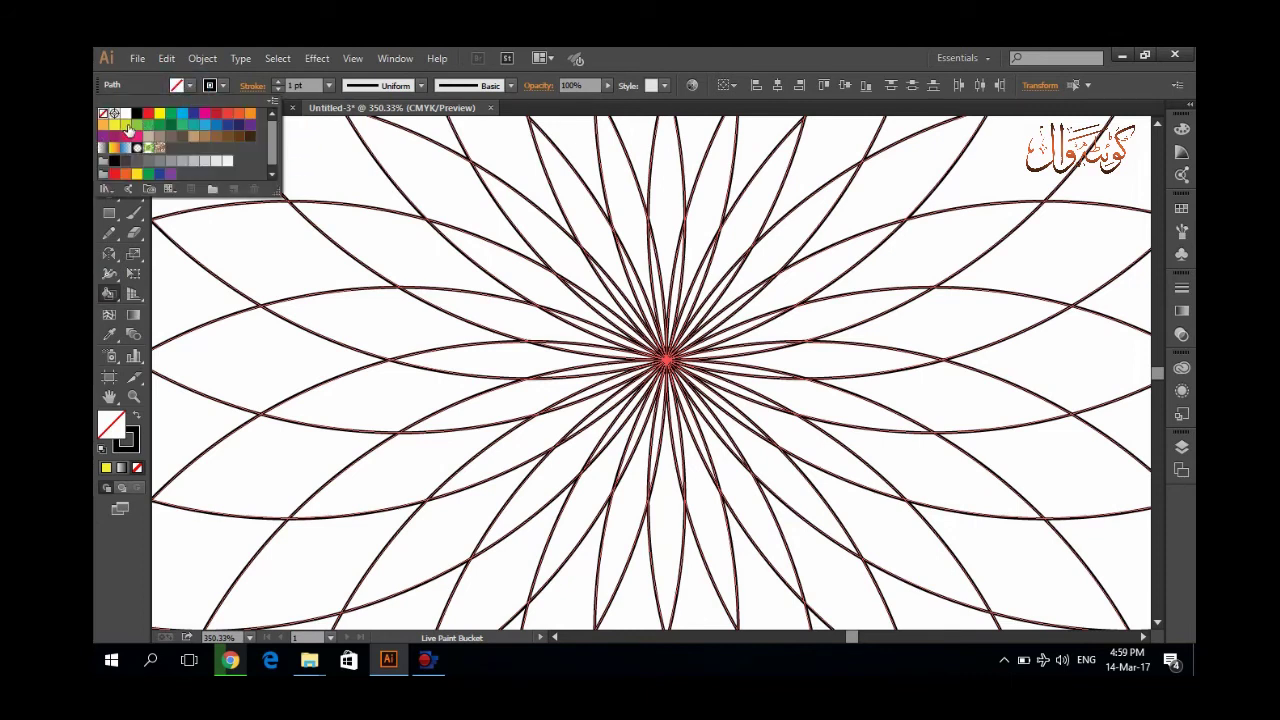
left_click(114, 125)
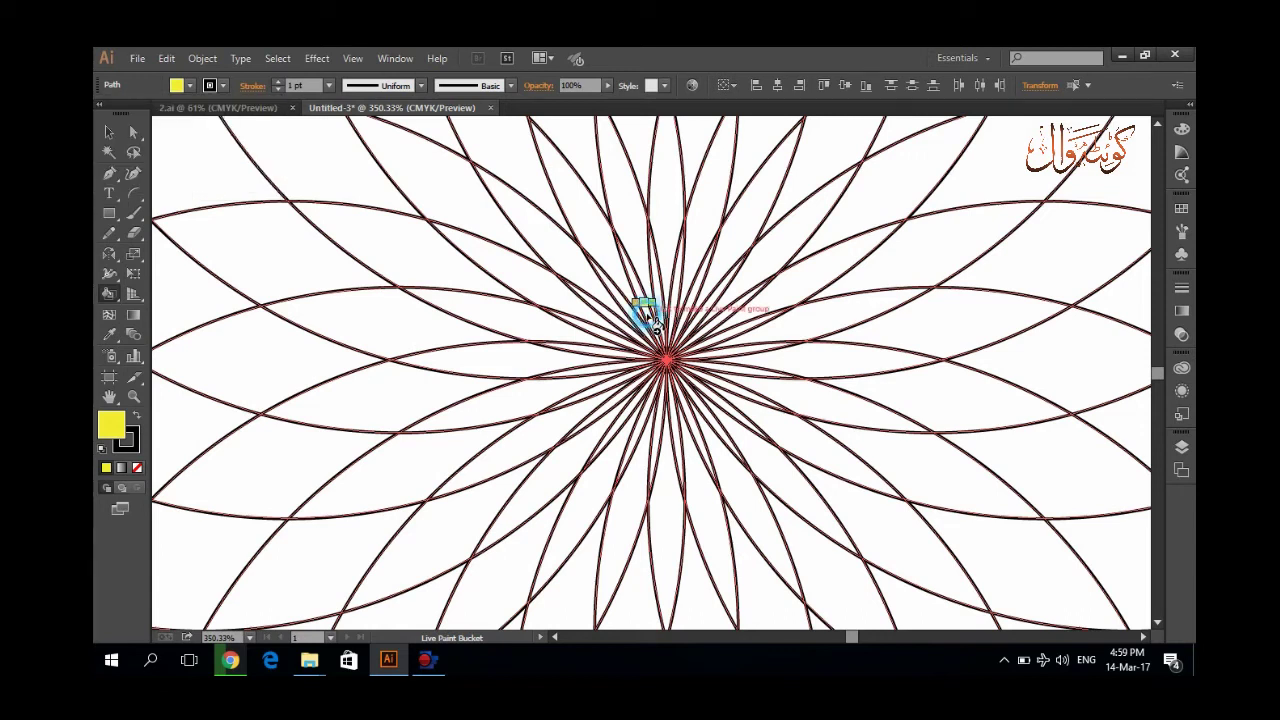
left_click(648, 316)
left_click(674, 318)
left_click(684, 322)
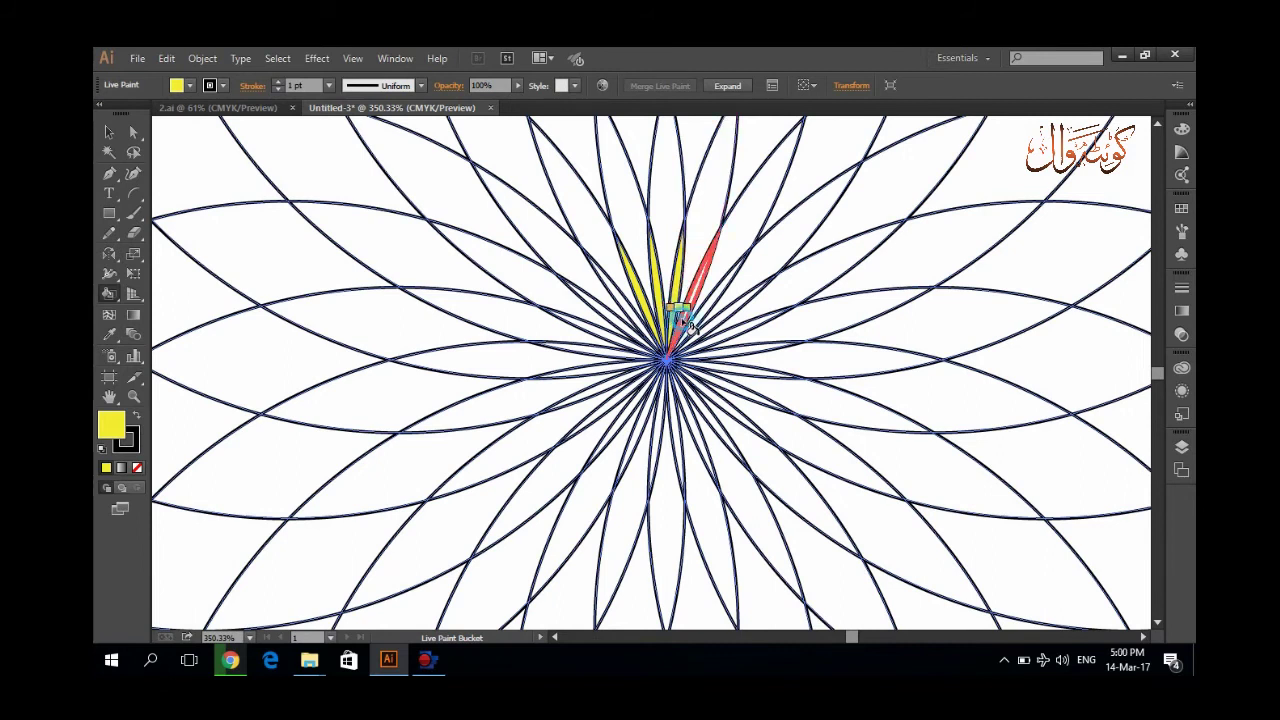
left_click(696, 328)
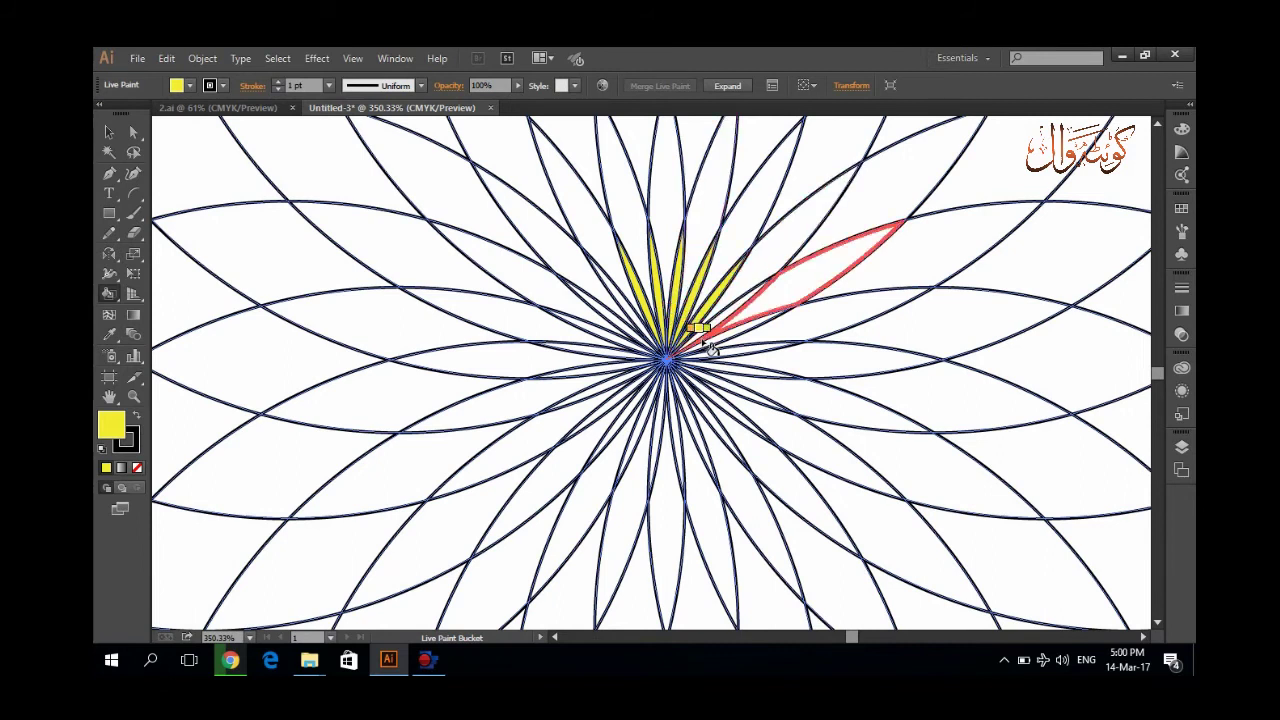
left_click(704, 332)
left_click(711, 348)
left_click(716, 357)
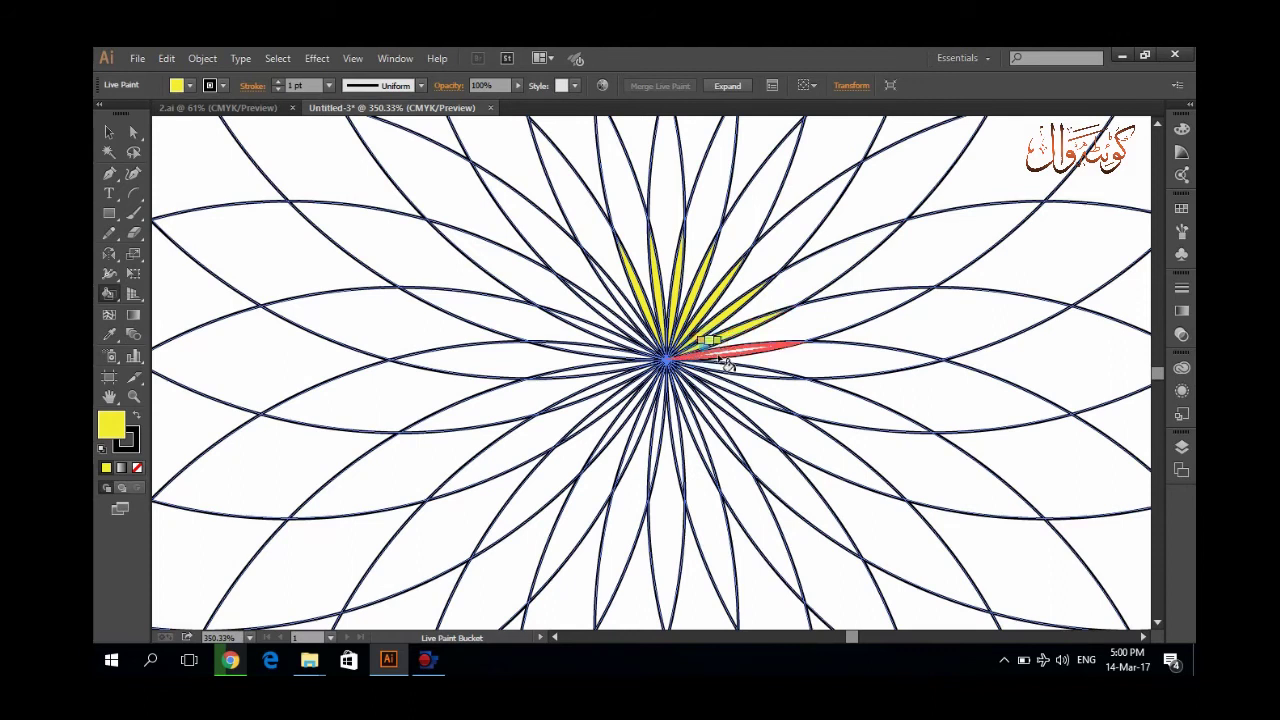
left_click(724, 364)
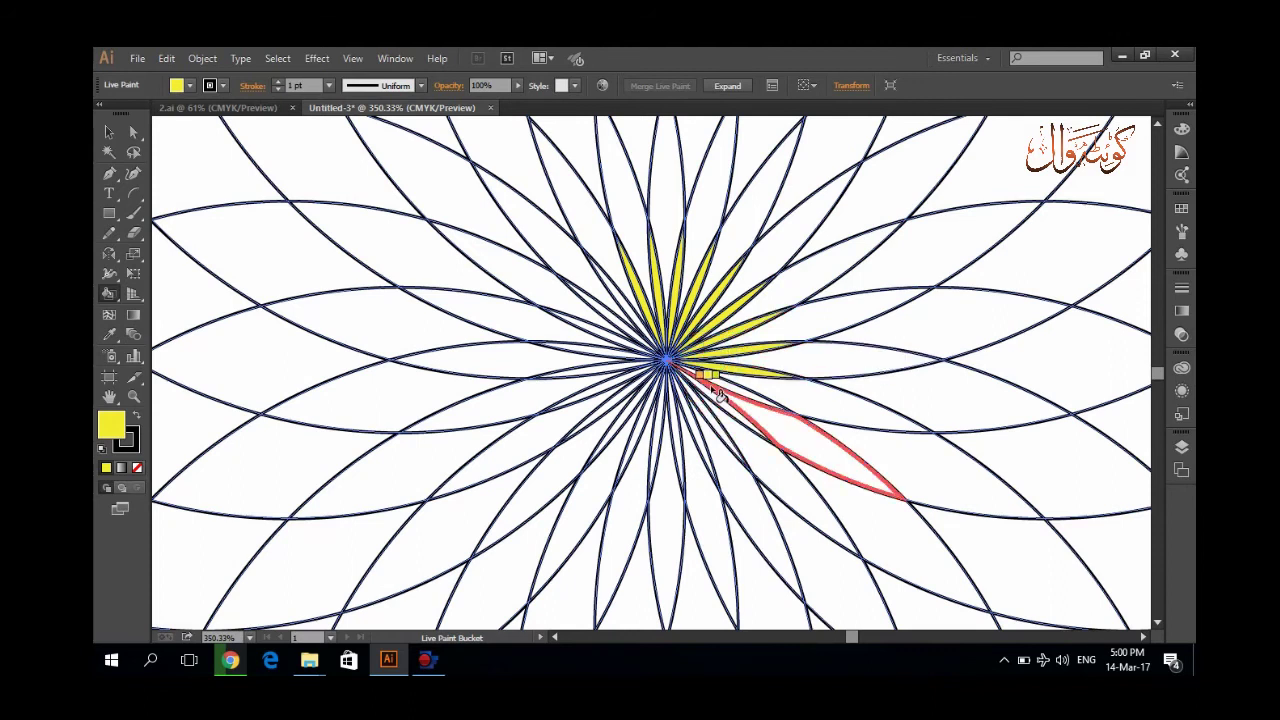
left_click(719, 394)
left_click(712, 410)
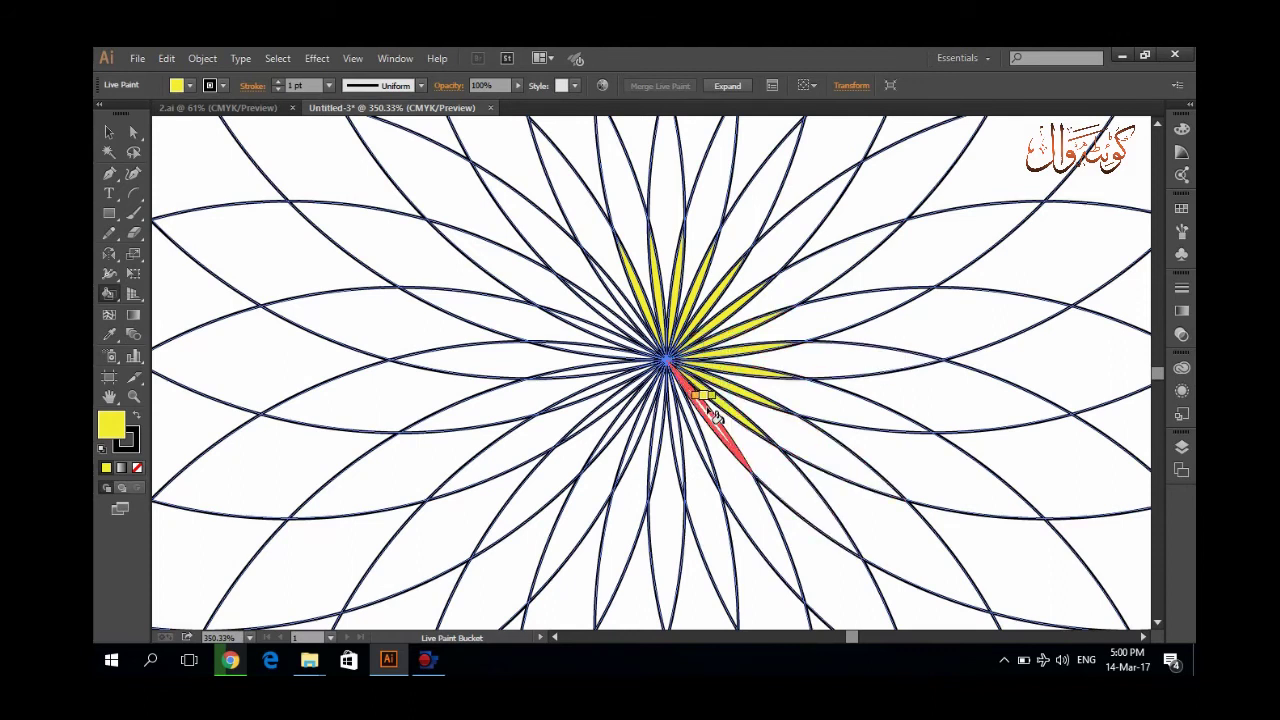
left_click(694, 428)
left_click(679, 437)
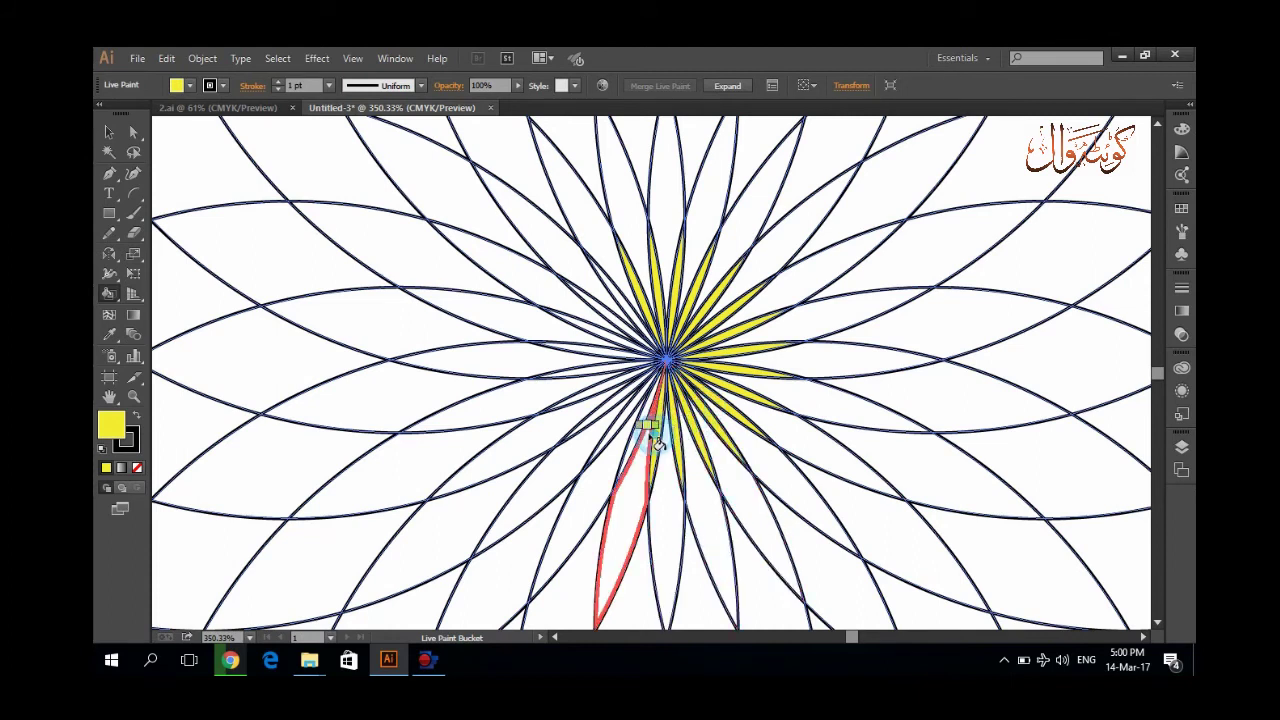
left_click(612, 430)
left_click(612, 428)
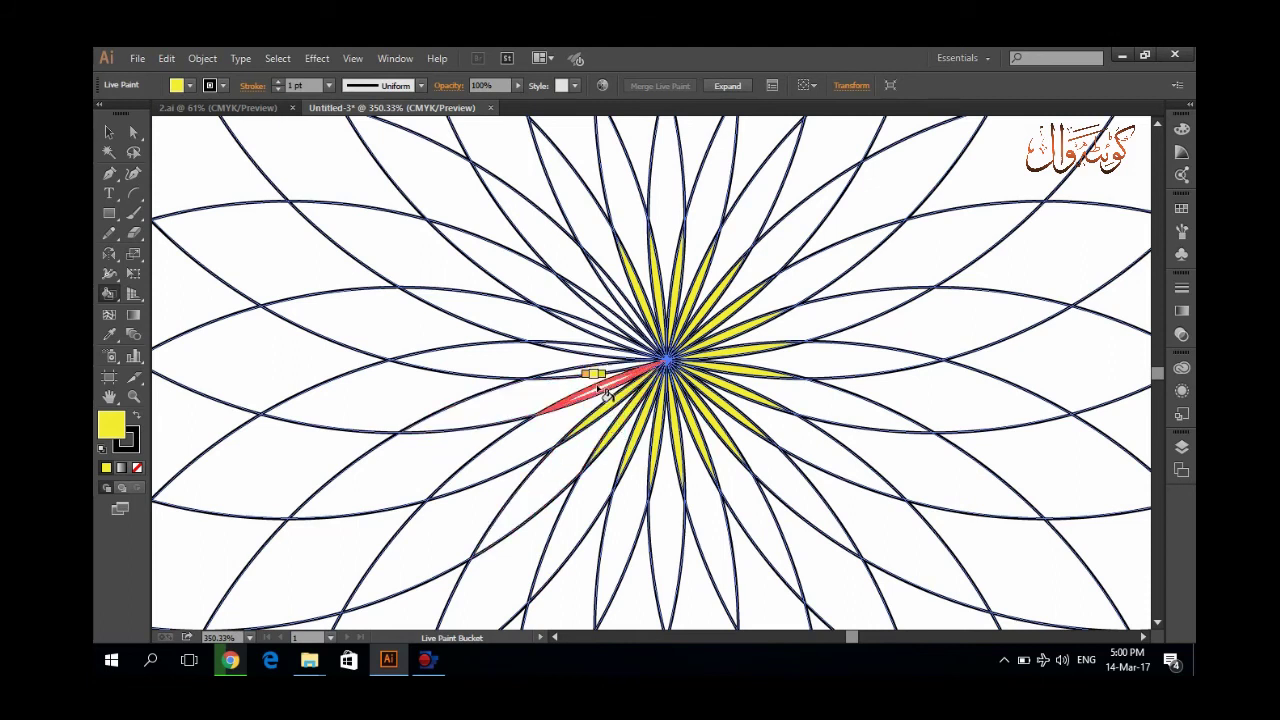
left_click(600, 390)
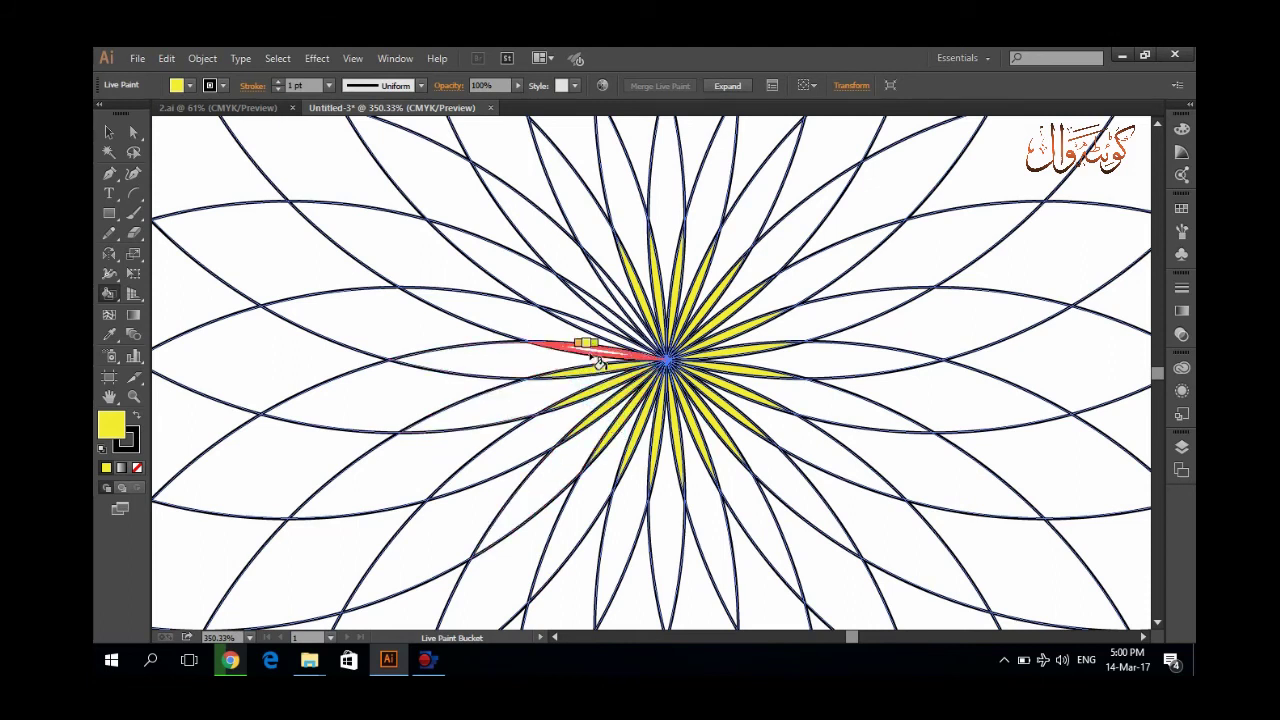
left_click(594, 356)
left_click(598, 337)
left_click(624, 308)
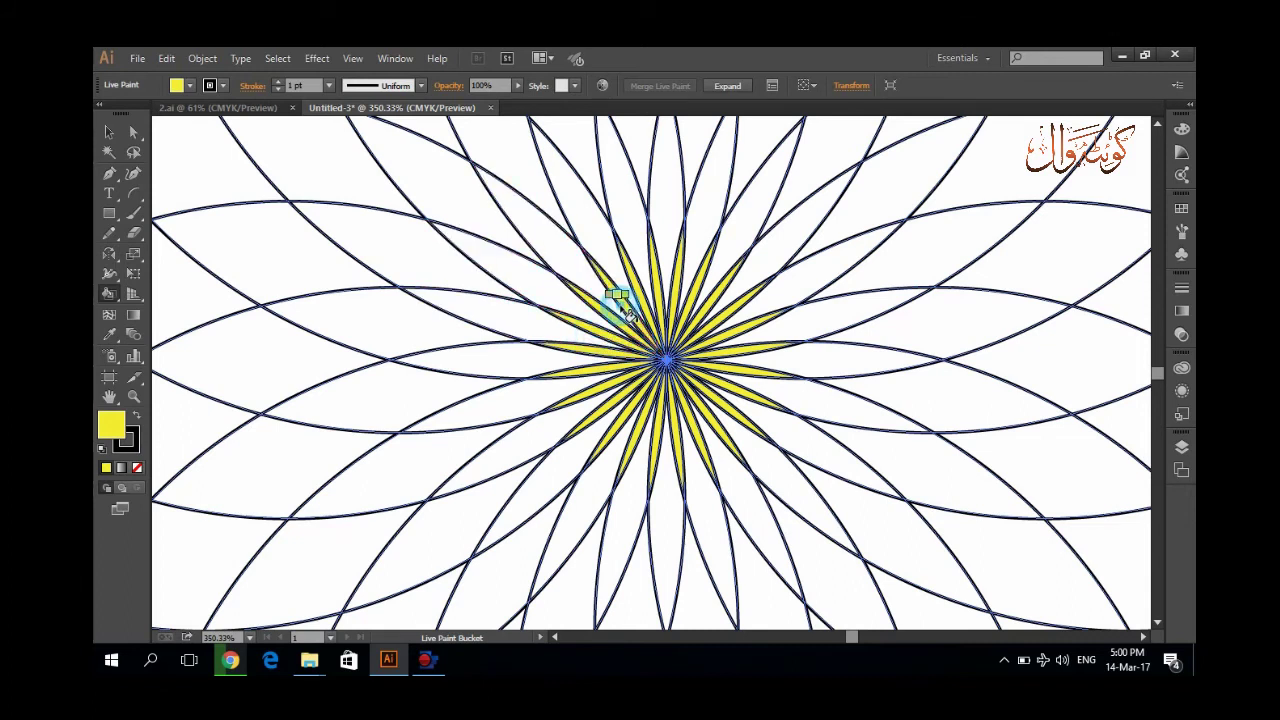
- Live-paint the ring of petal segments just outside the yellow slivers with the yellow-green swatch, all the way around the flower
left_click(637, 253)
left_click(674, 212)
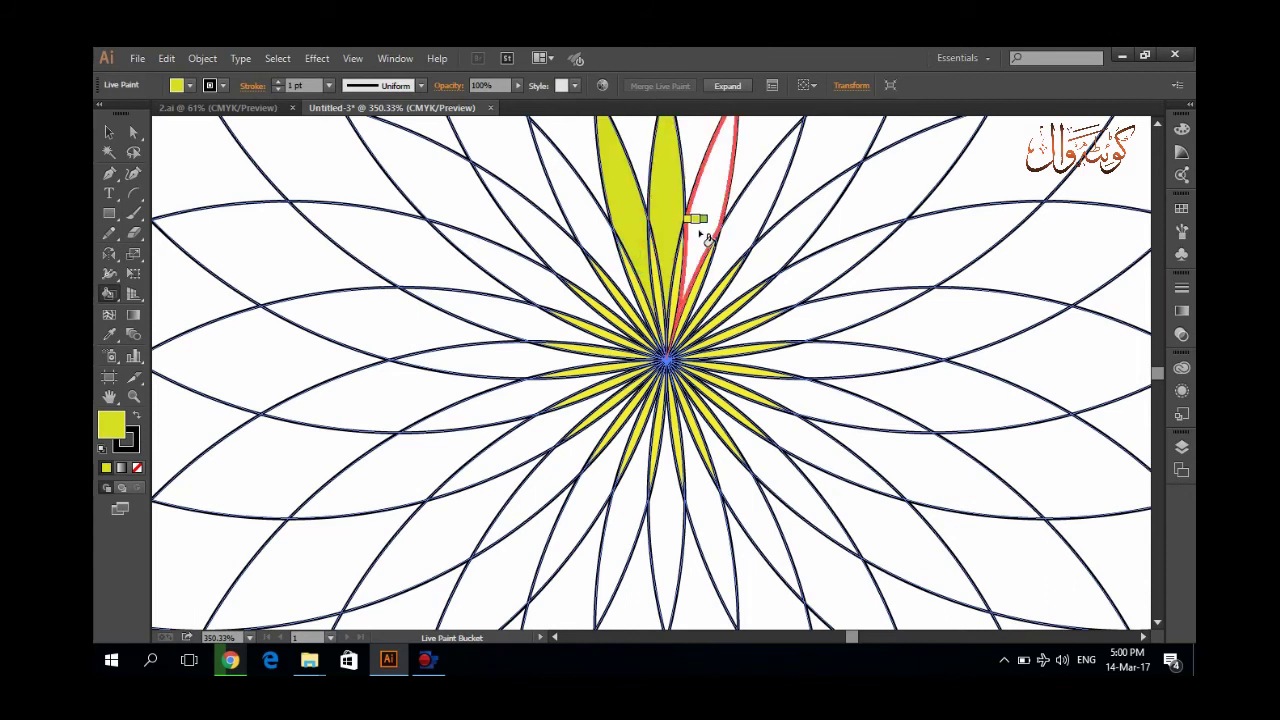
left_click(712, 232)
left_click(724, 246)
left_click(742, 253)
left_click(776, 270)
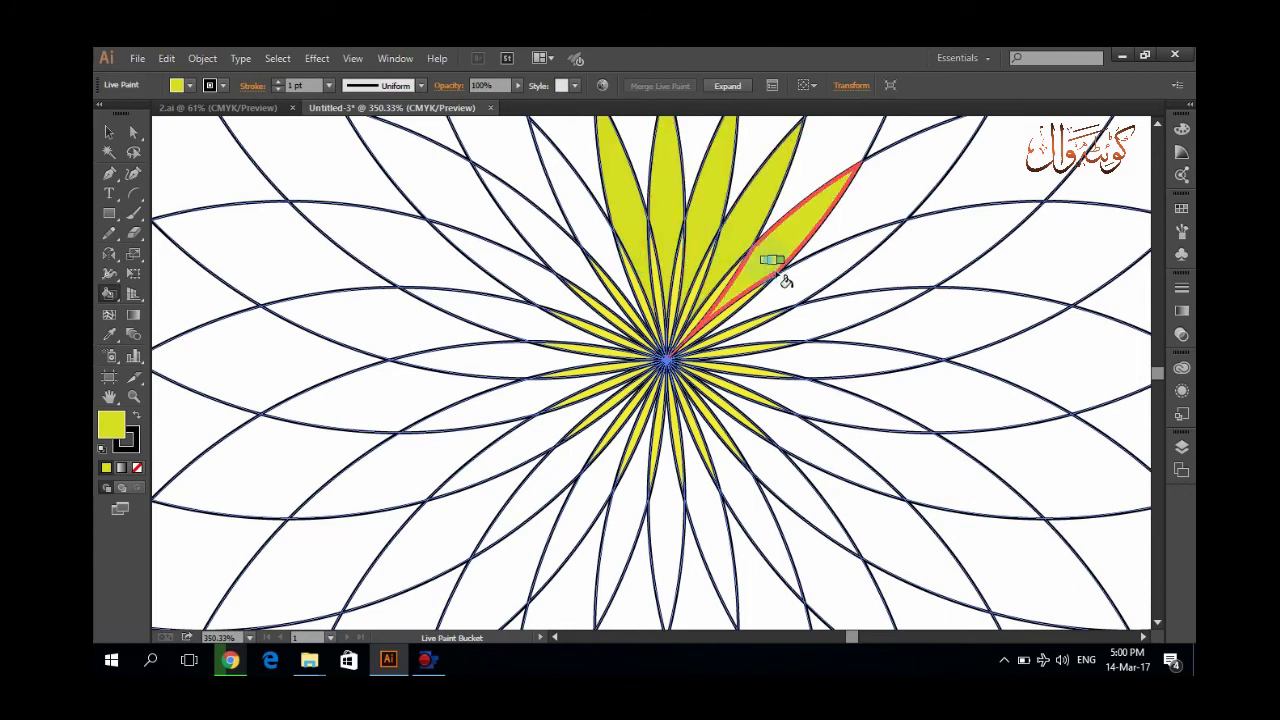
left_click(790, 292)
left_click(806, 322)
left_click(802, 355)
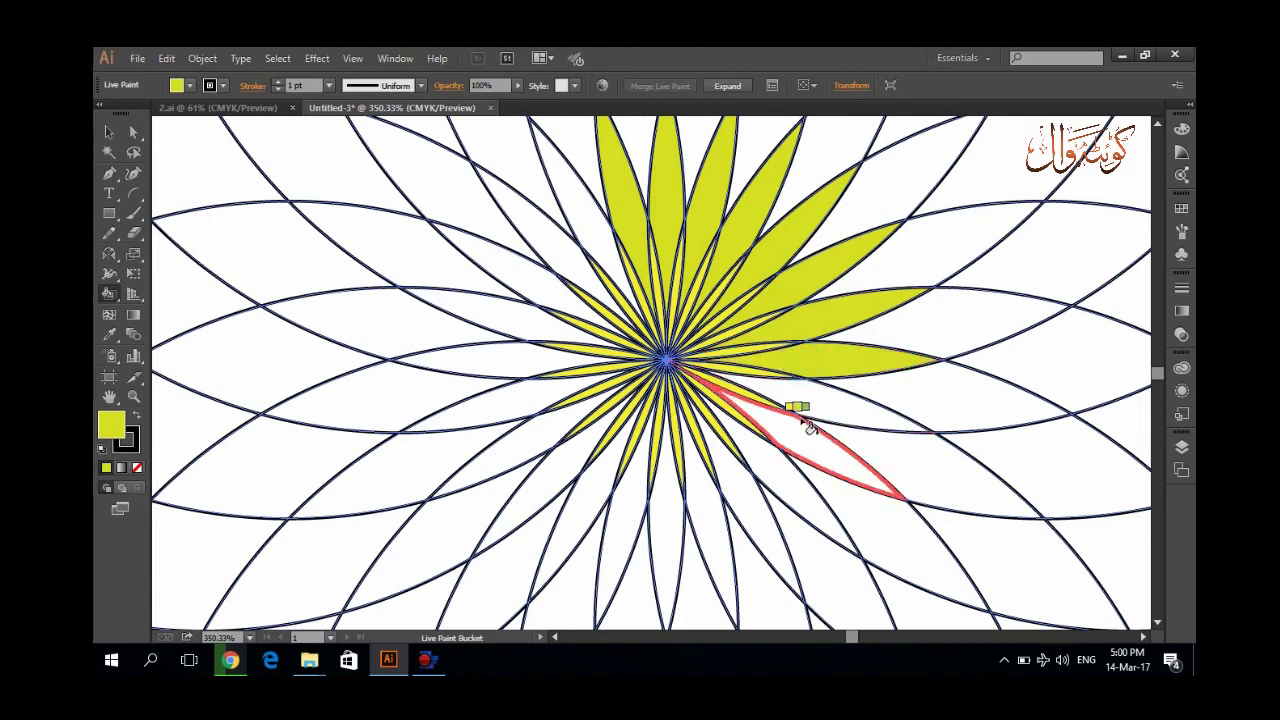
left_click(815, 392)
left_click(808, 438)
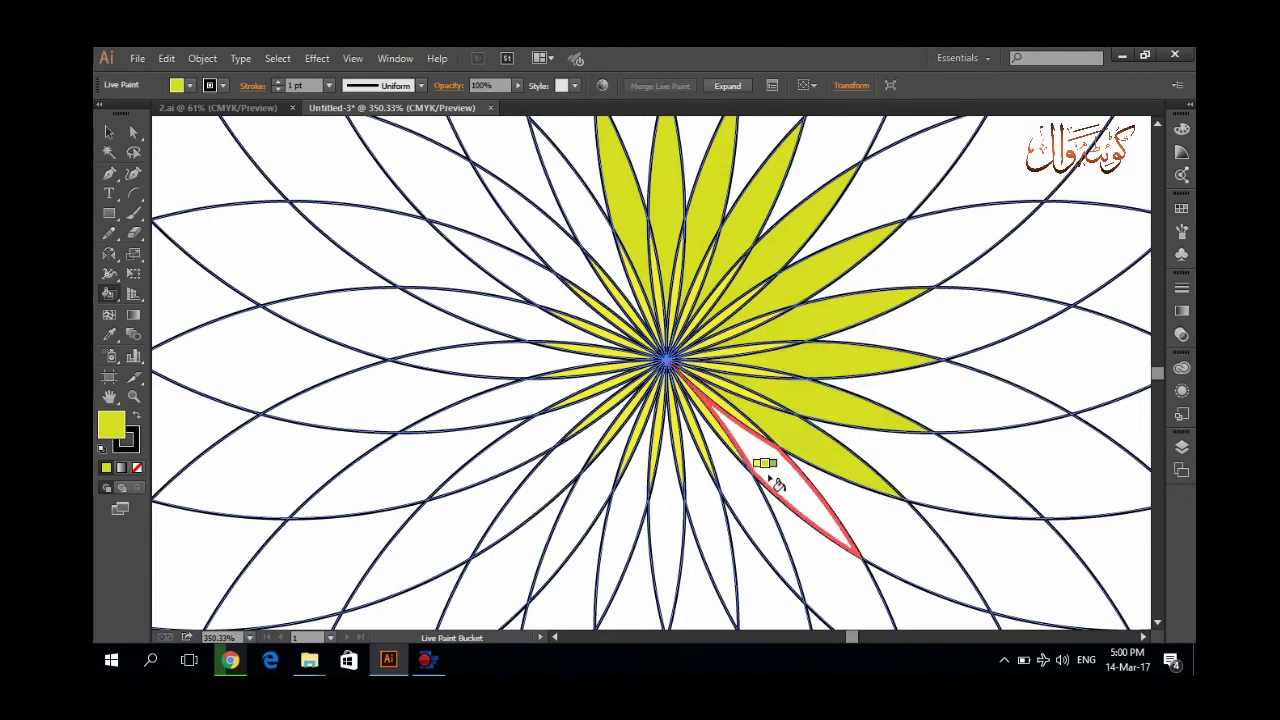
left_click(770, 470)
left_click(745, 518)
left_click(704, 529)
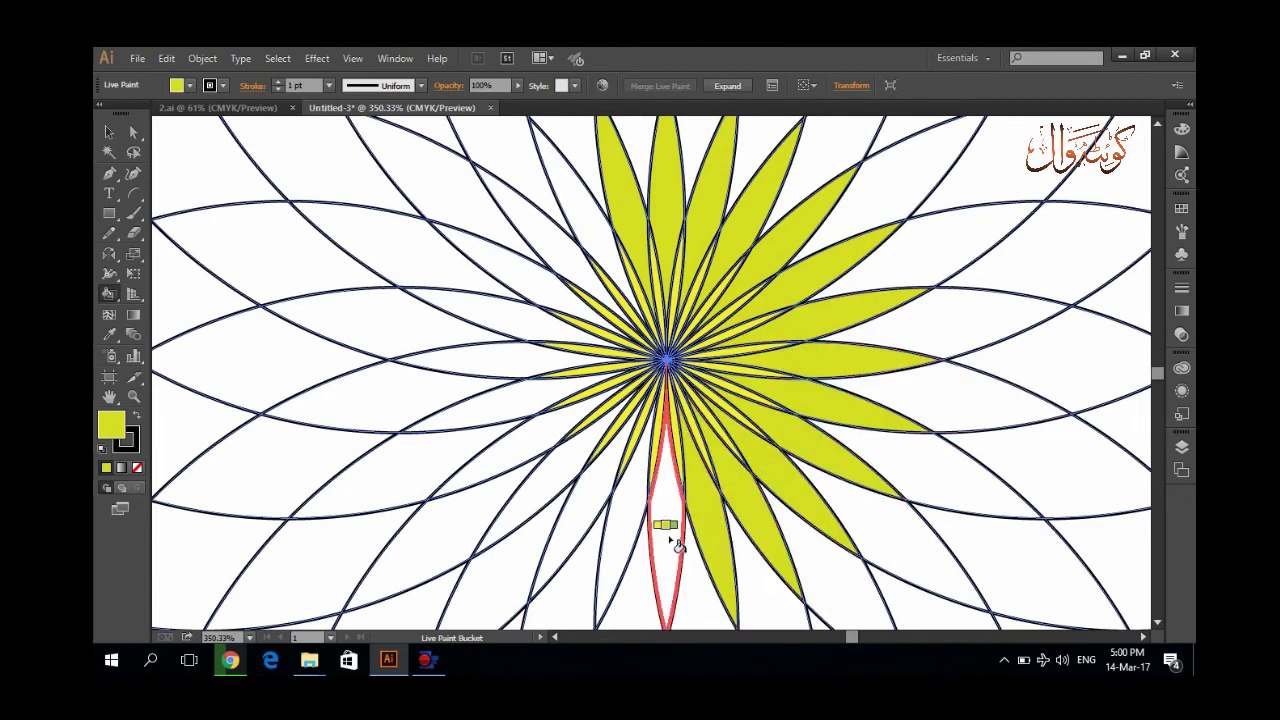
left_click(666, 533)
left_click(620, 530)
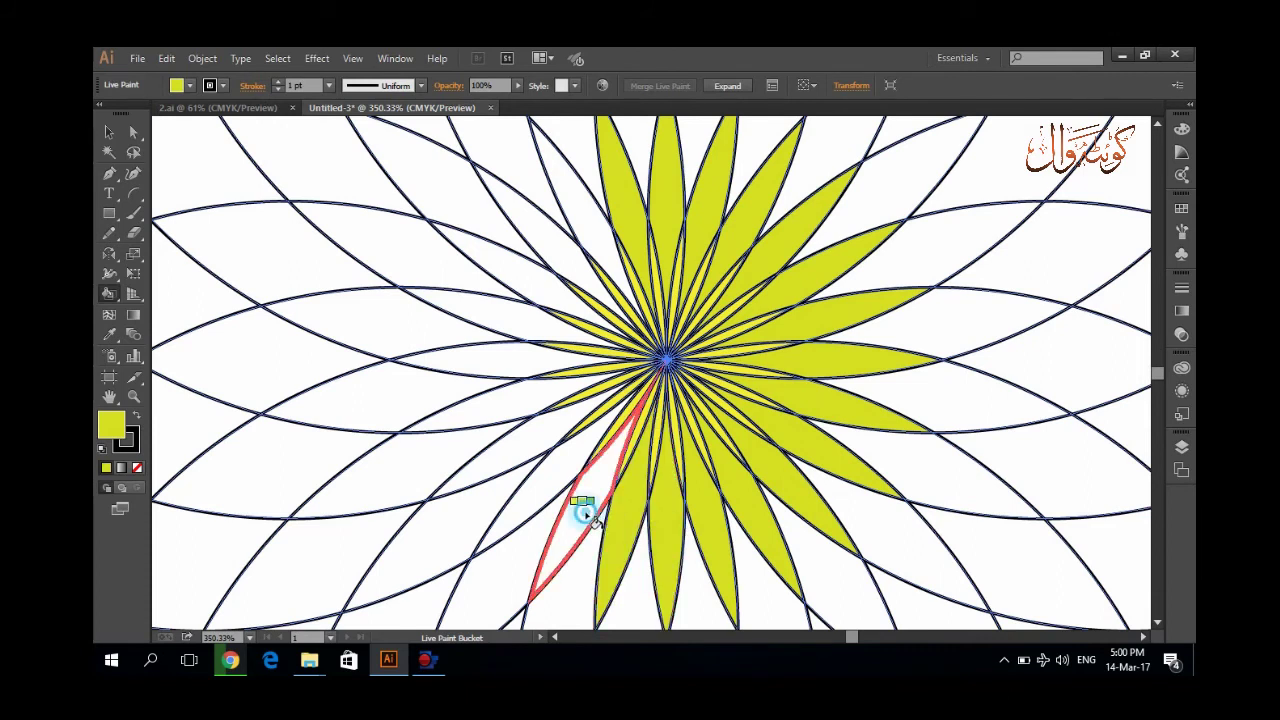
left_click(587, 515)
left_click(537, 463)
left_click(514, 434)
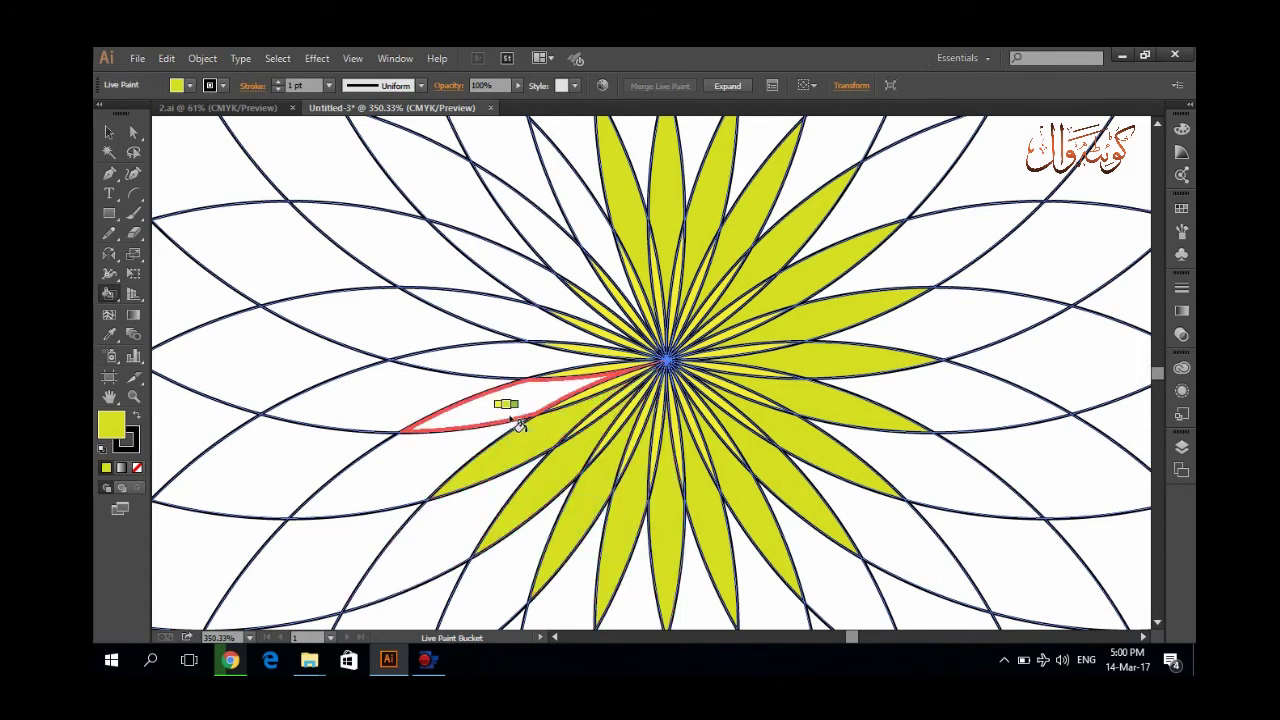
left_click(517, 421)
left_click(508, 357)
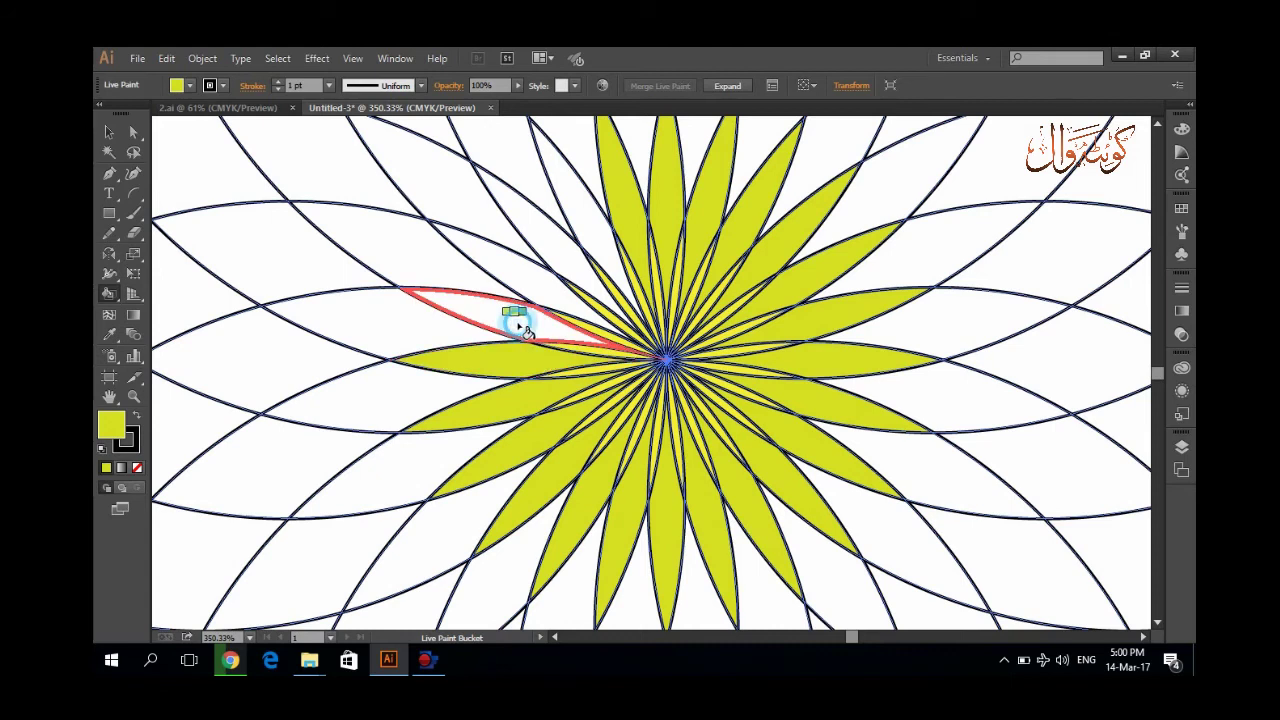
left_click(519, 326)
left_click(538, 274)
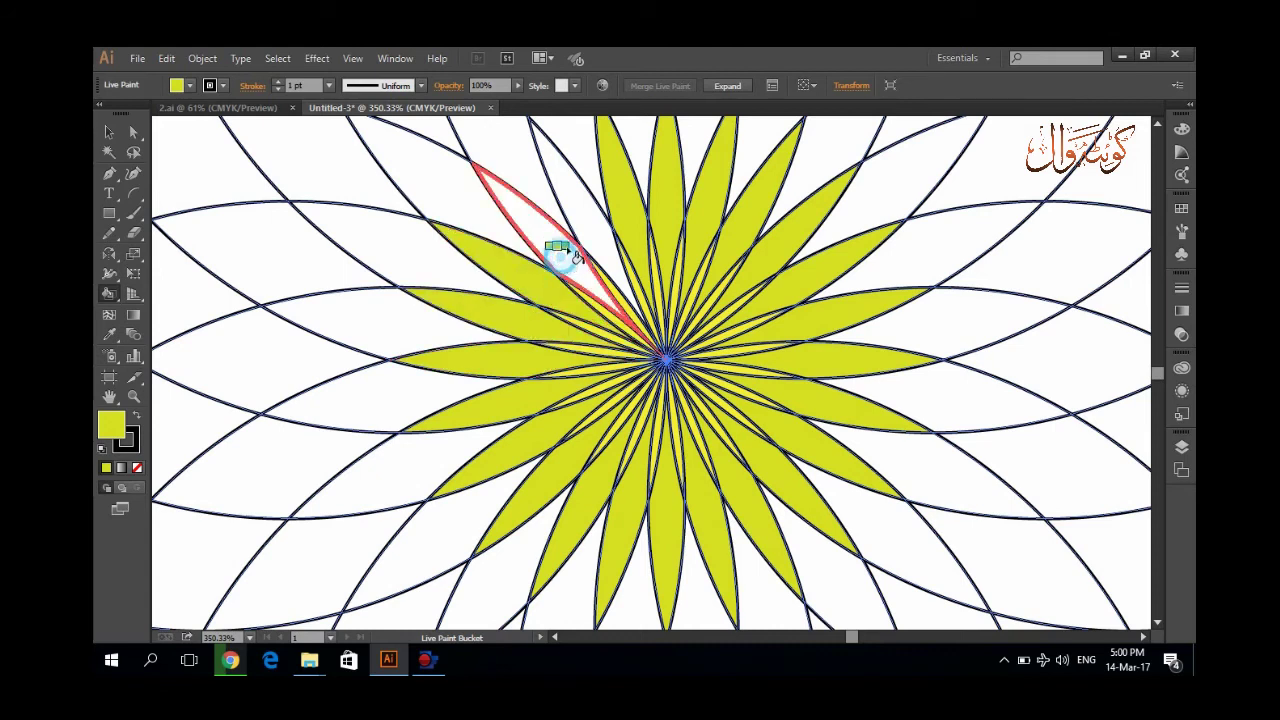
left_click(563, 251)
left_click(592, 217)
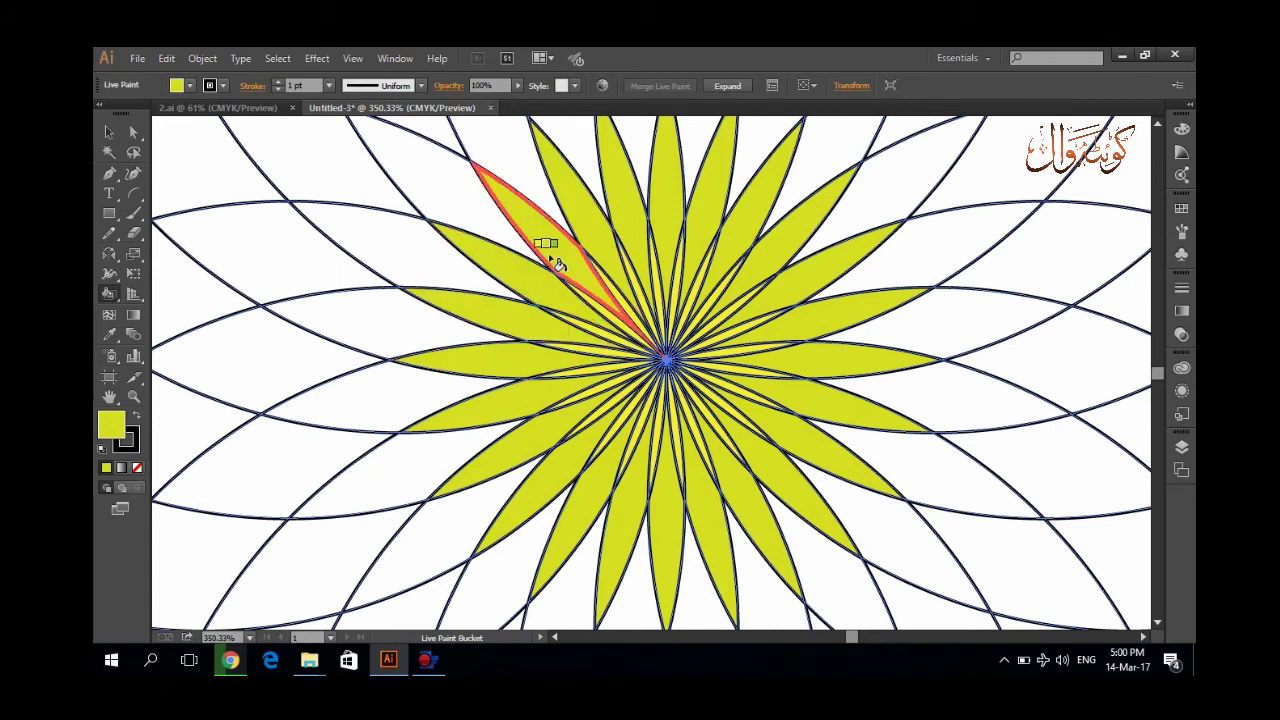
- Live-paint the ring of segments between the tips of the yellow-green petals with the next swatch, light green
key("Right")
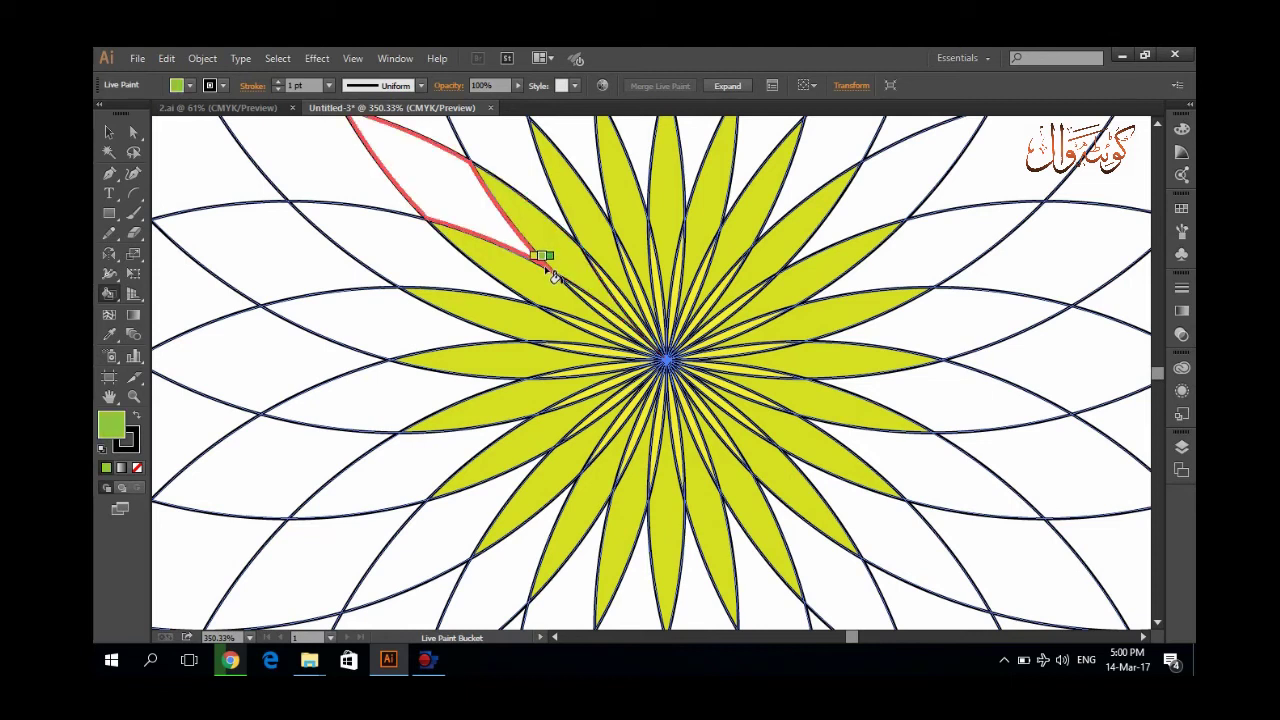
left_click(487, 215)
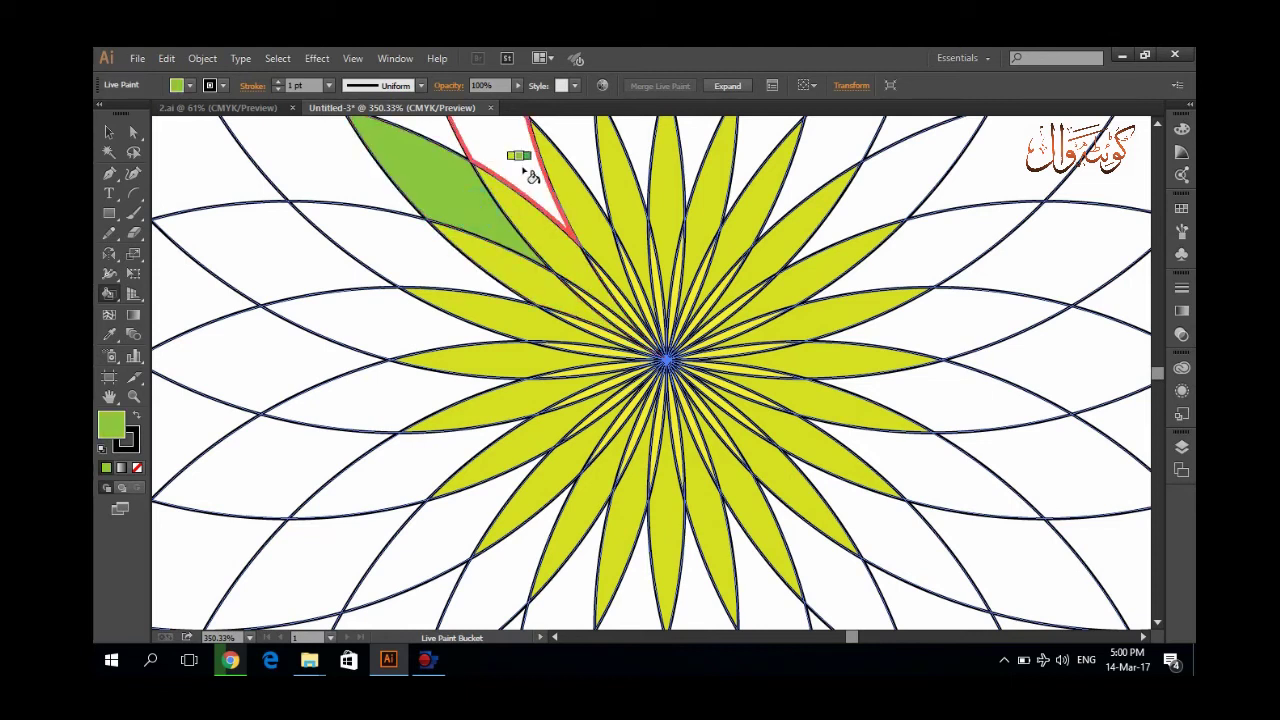
left_click(518, 155)
left_click(583, 152)
left_click(632, 130)
left_click(678, 132)
left_click(735, 170)
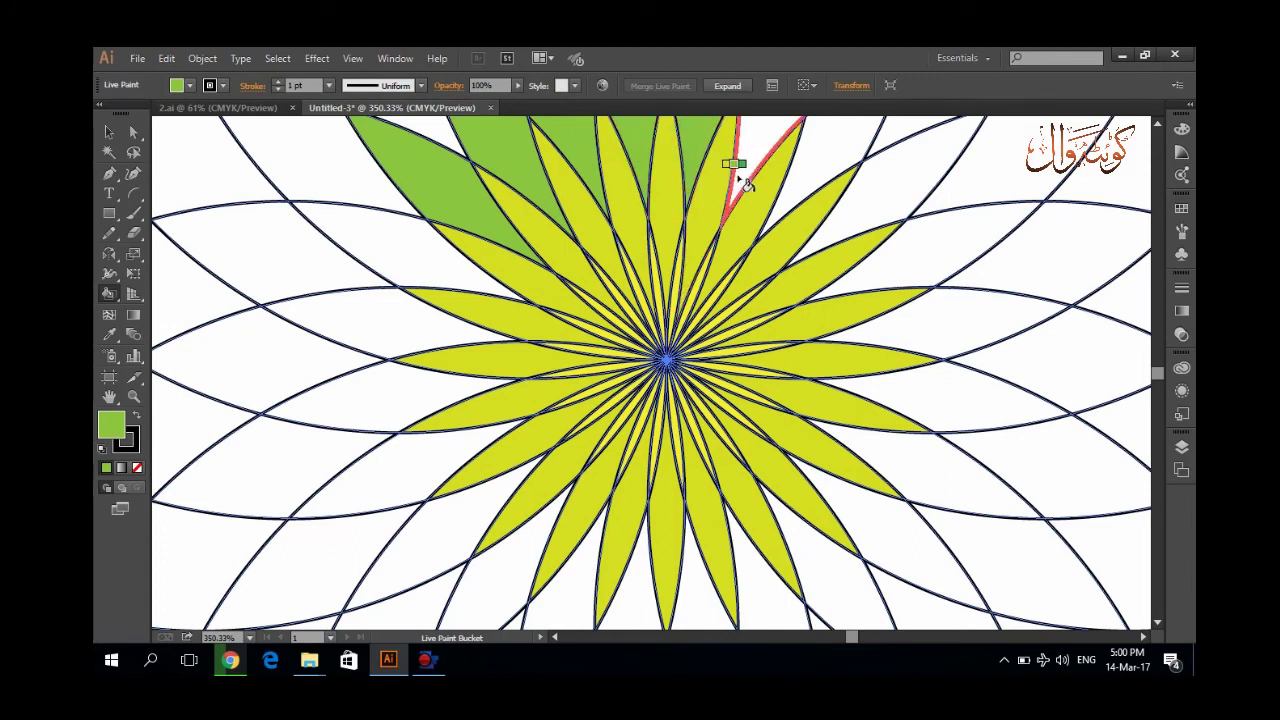
left_click(742, 174)
left_click(792, 182)
left_click(872, 195)
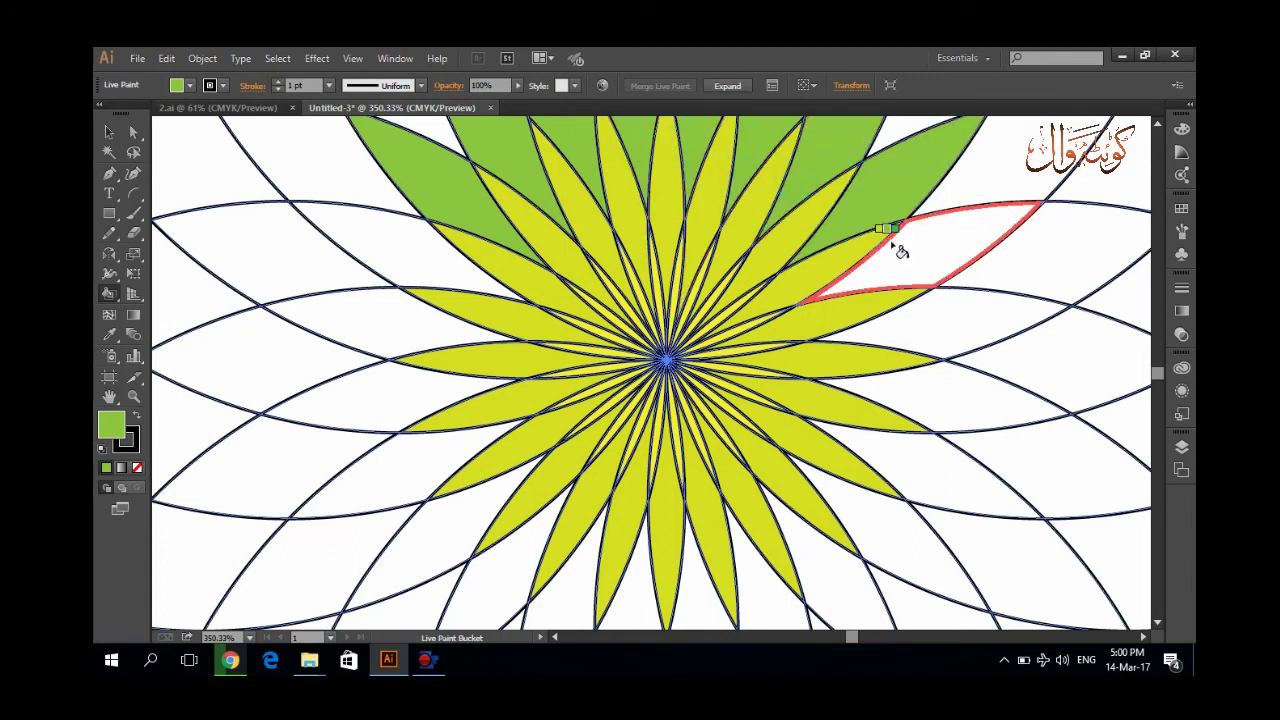
left_click(898, 252)
left_click(922, 317)
left_click(935, 400)
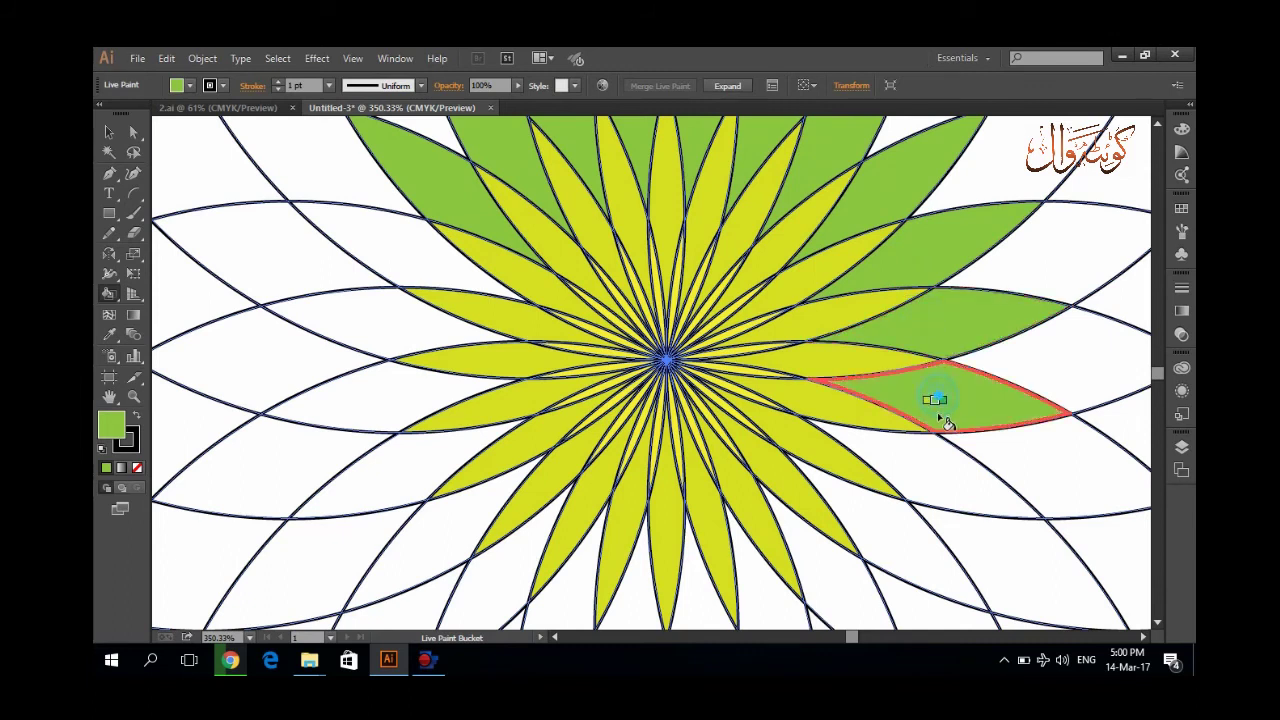
left_click(934, 465)
left_click(895, 545)
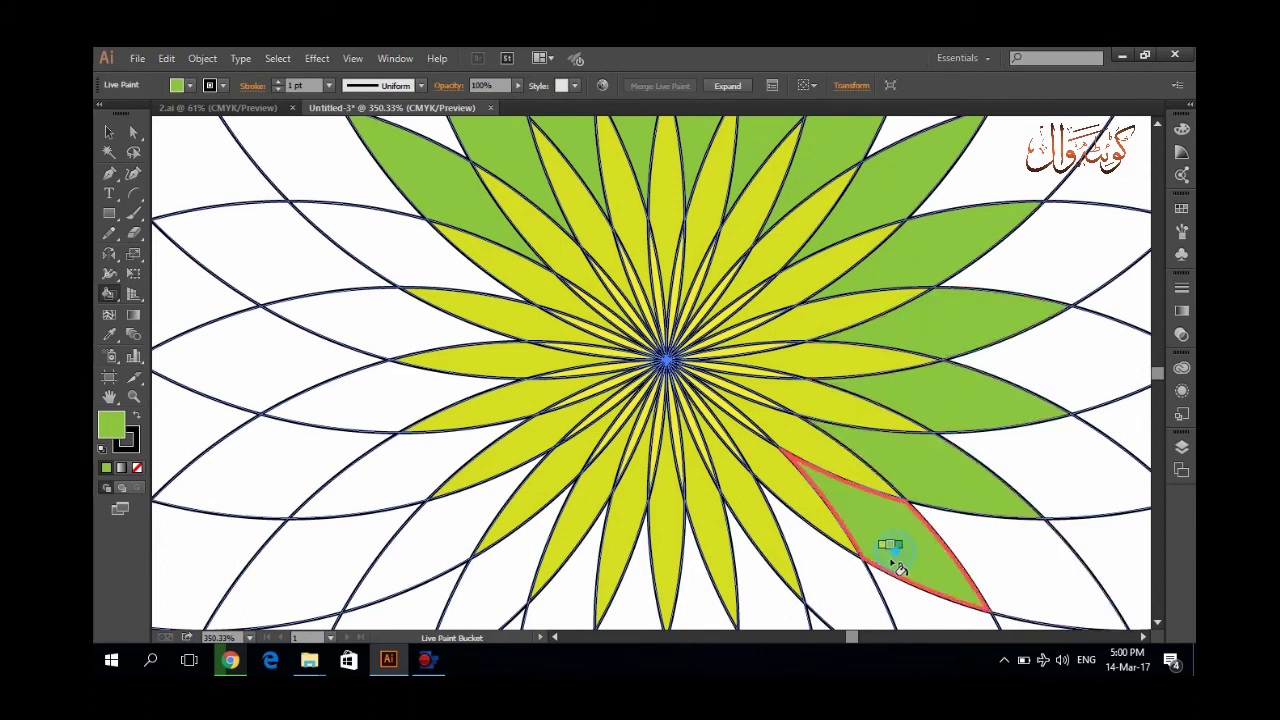
left_click(834, 578)
left_click(768, 602)
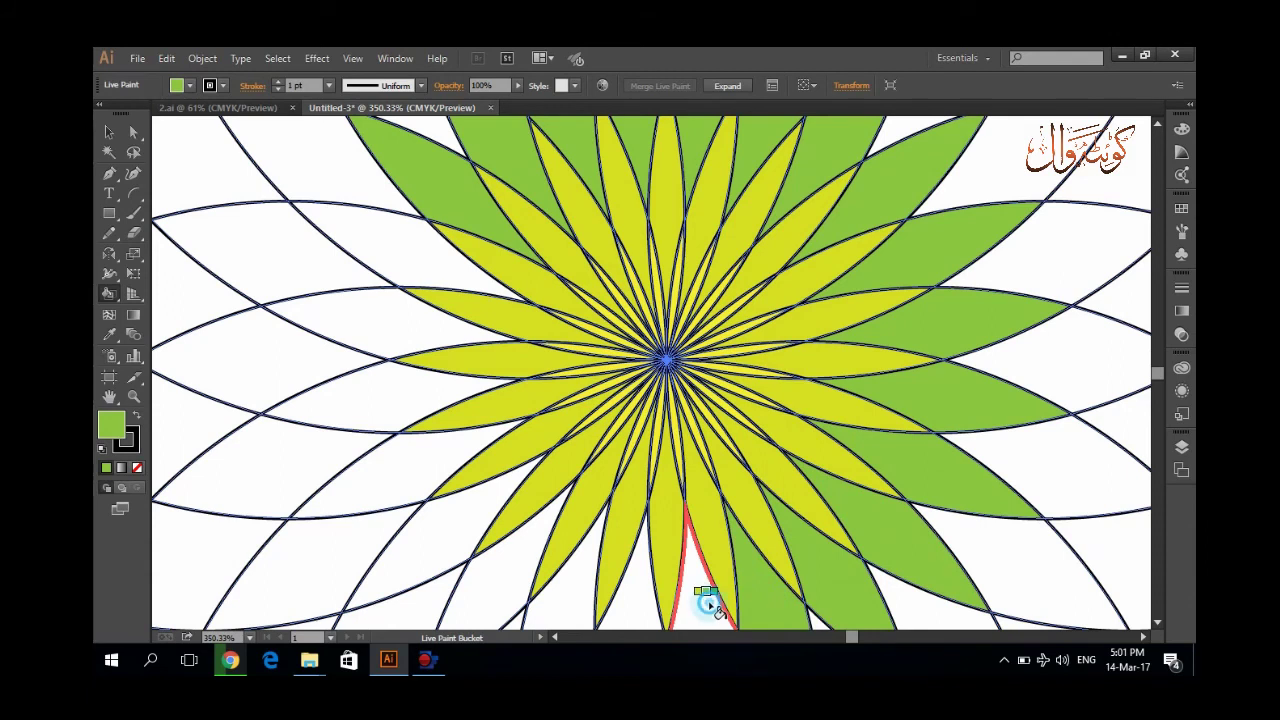
left_click(709, 604)
left_click(622, 612)
left_click(560, 598)
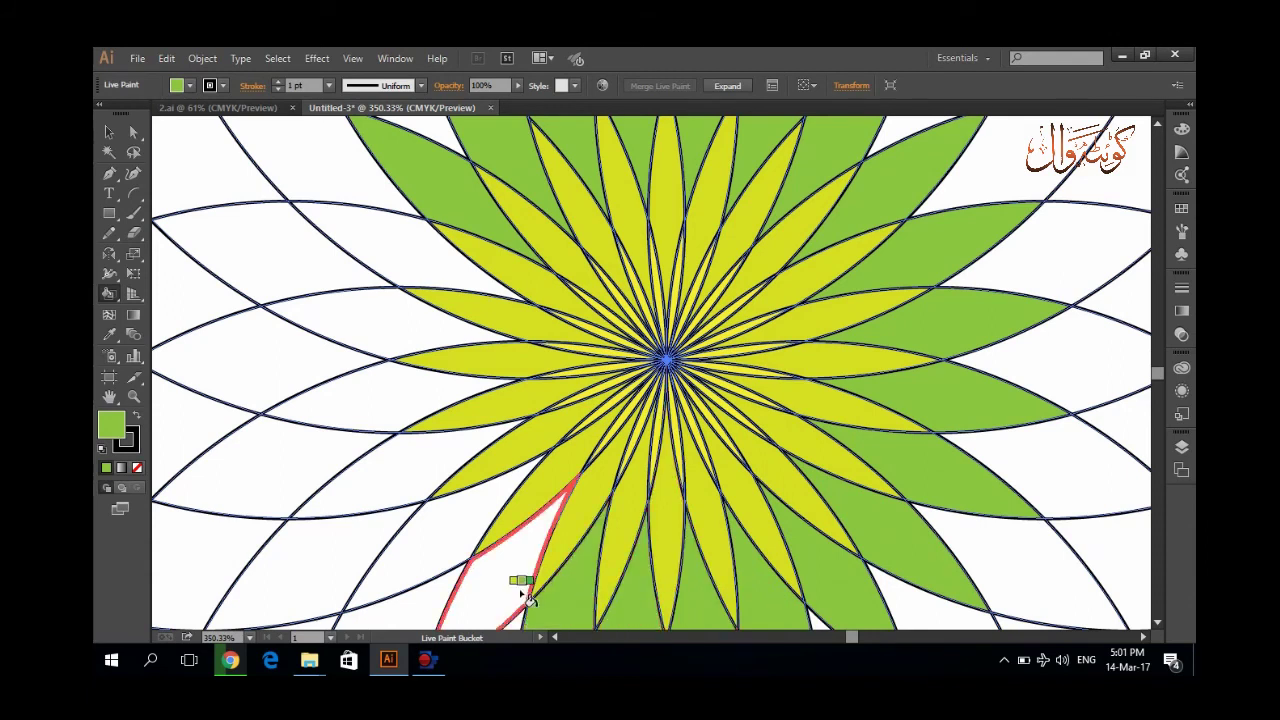
left_click(506, 578)
left_click(478, 540)
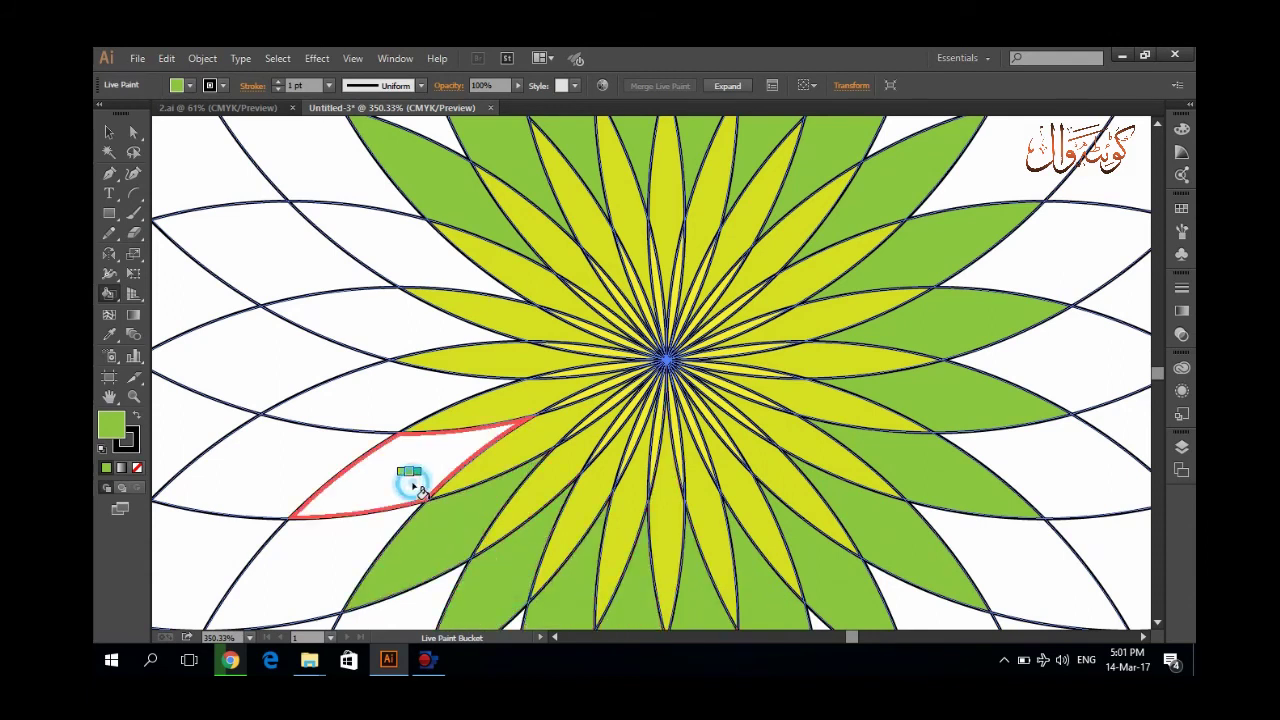
left_click(414, 481)
left_click(385, 382)
left_click(380, 334)
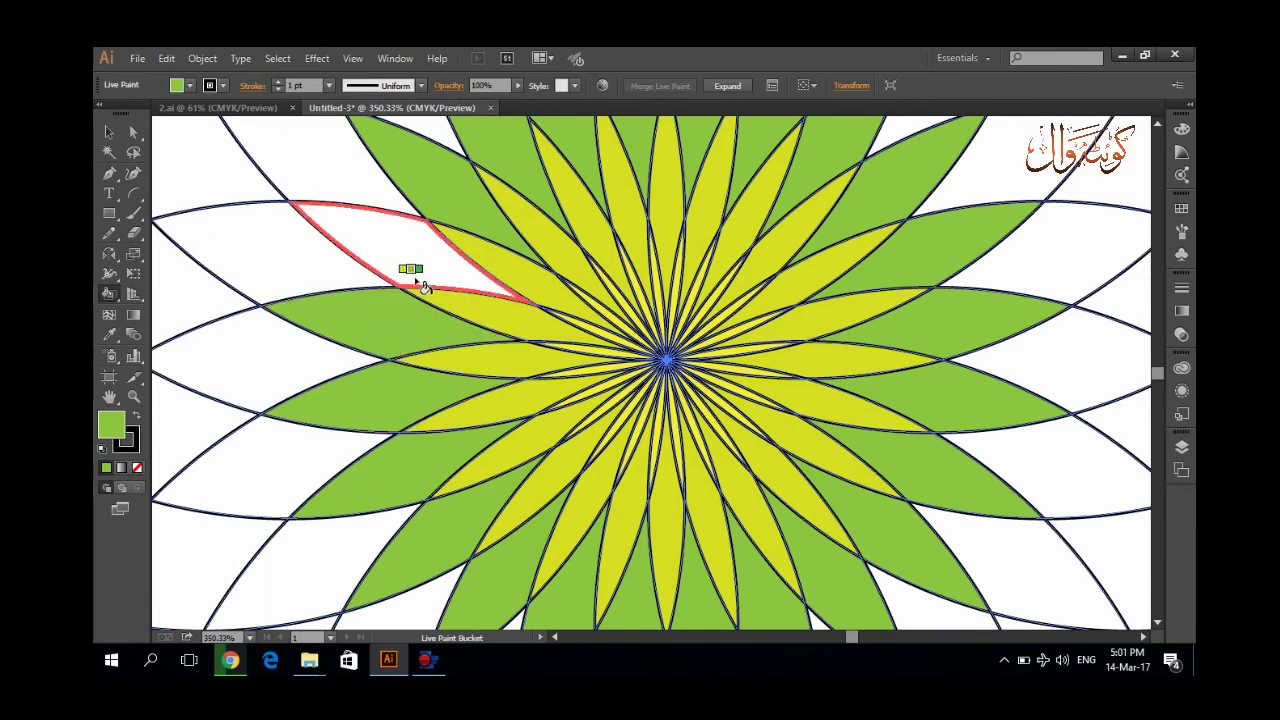
left_click(414, 272)
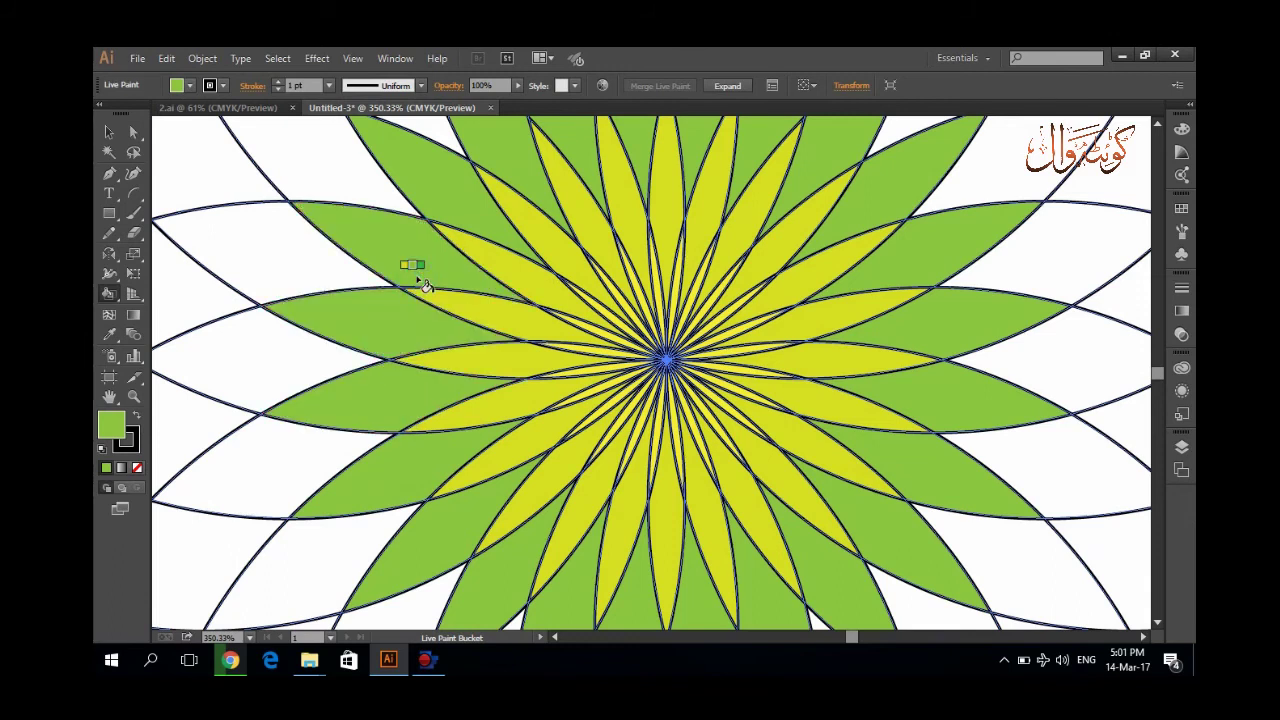
- Live-paint the ring of segments just outside the light green one with the next, medium green swatch
double_click(109, 396)
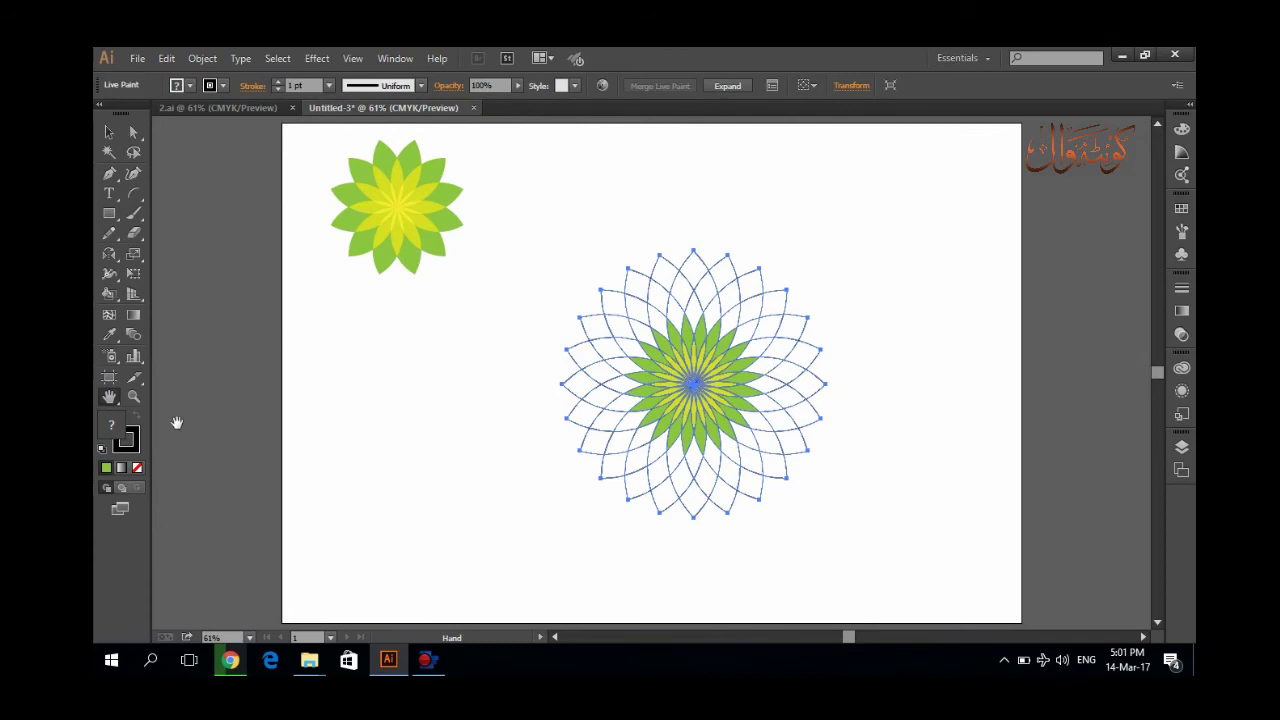
left_click(110, 293)
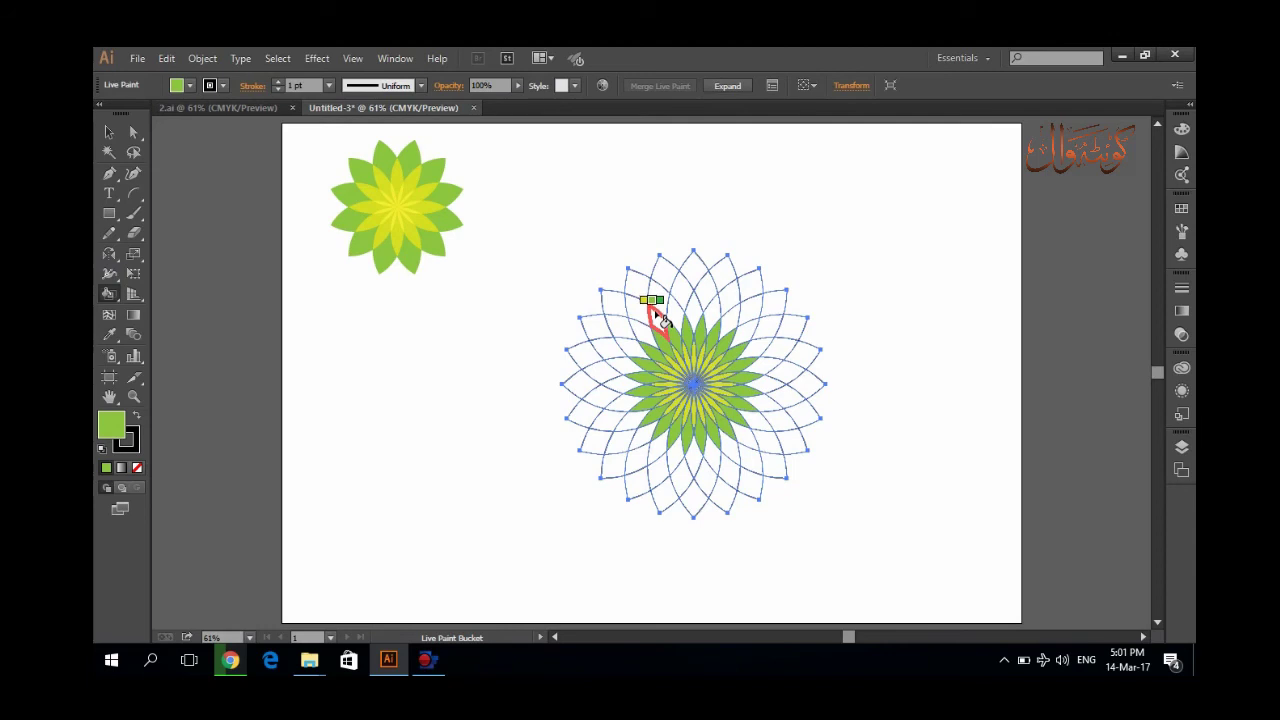
key("Right")
left_click(658, 320)
left_click(675, 318)
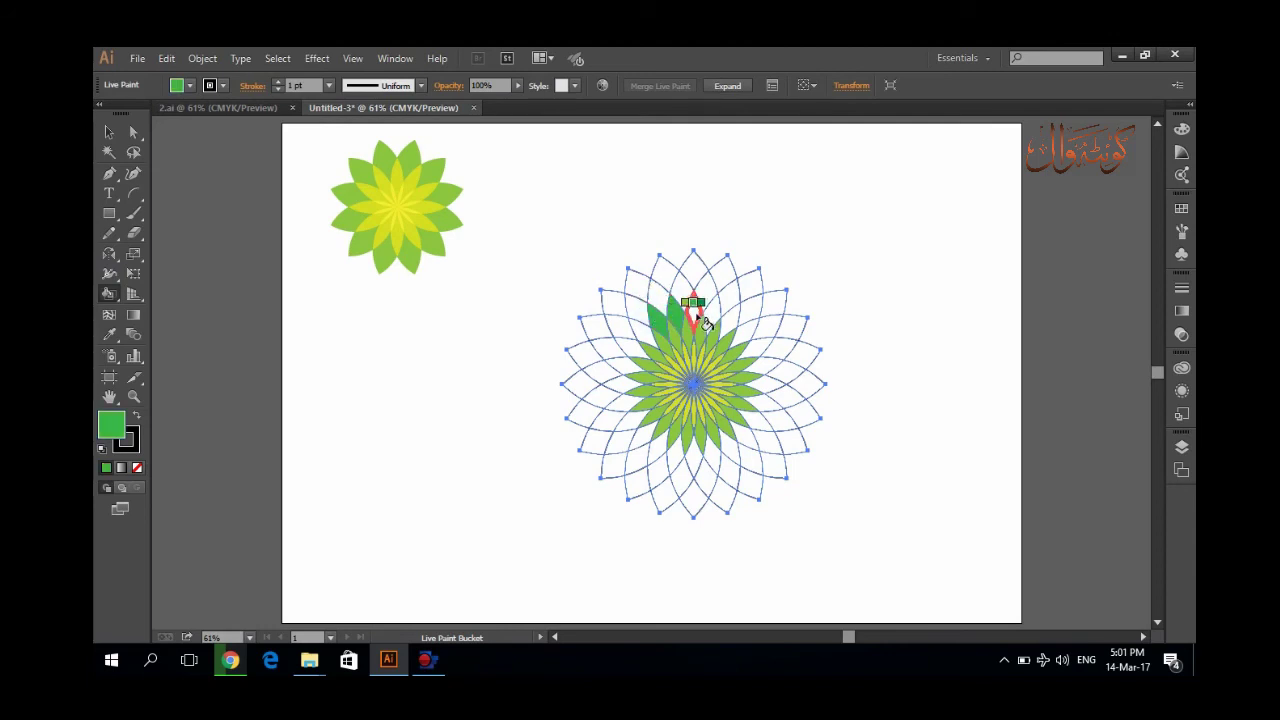
left_click(697, 316)
left_click(712, 316)
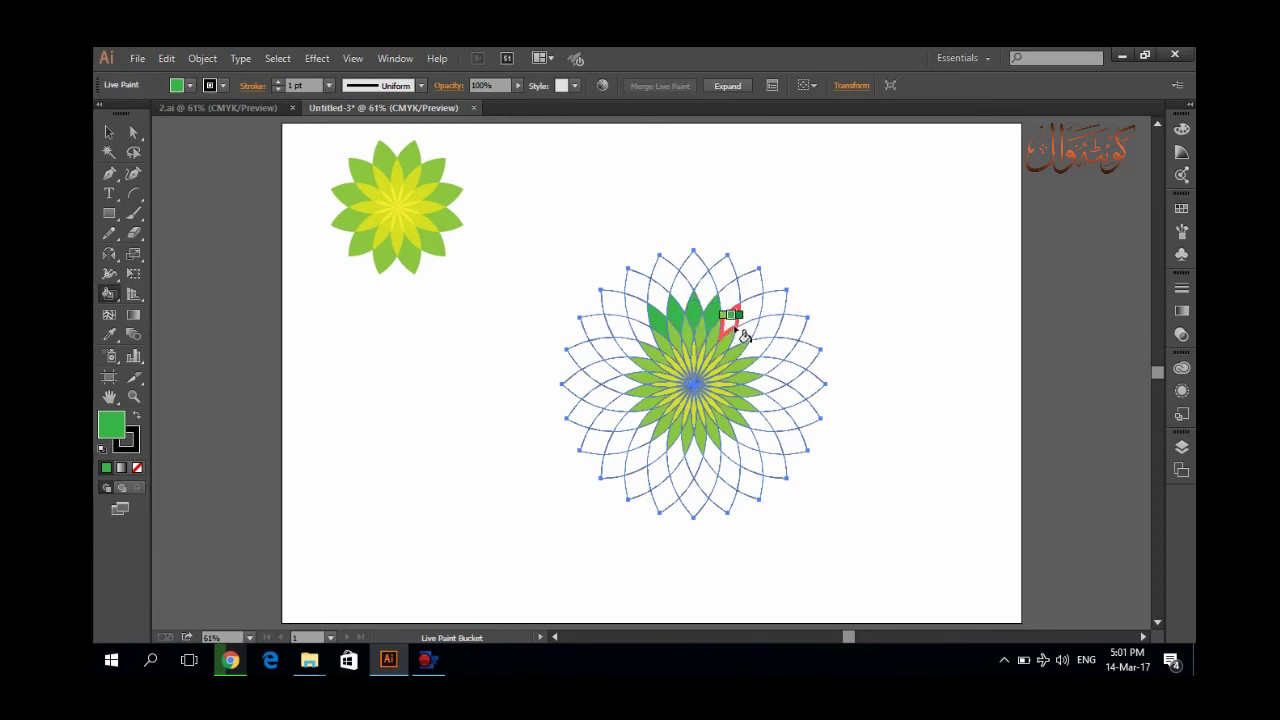
left_click(738, 332)
left_click(758, 346)
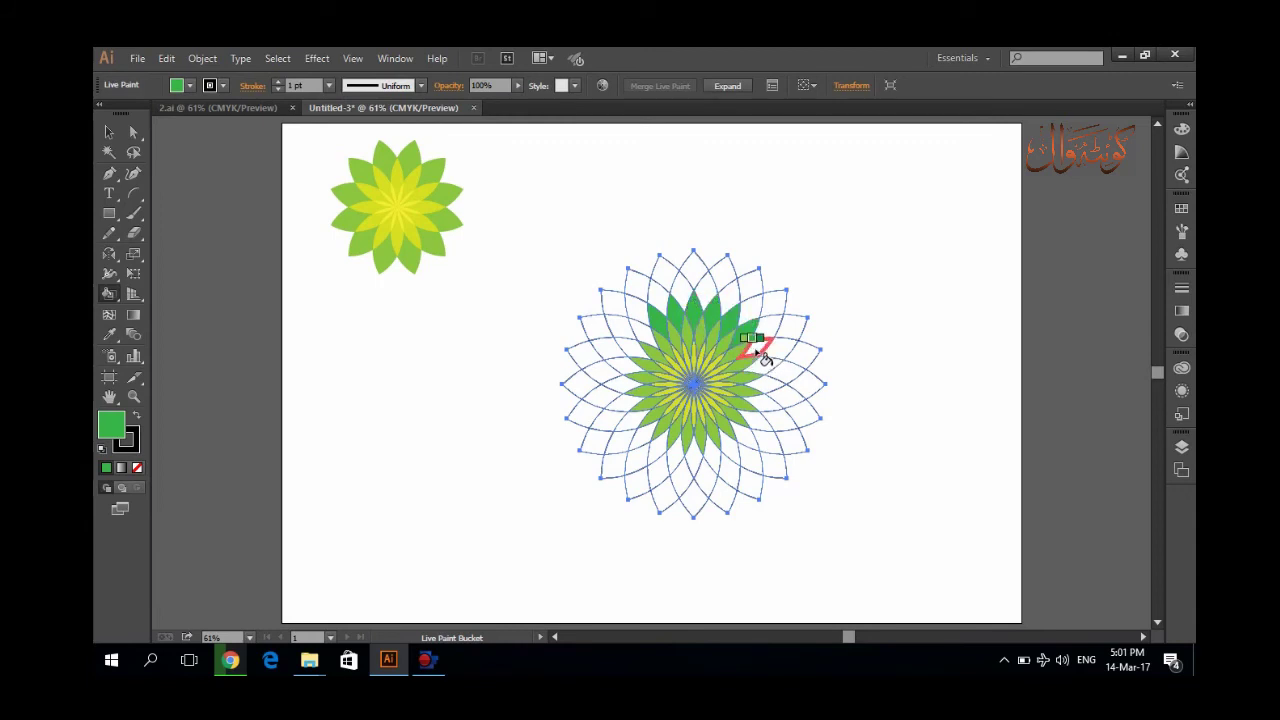
left_click(766, 388)
left_click(762, 406)
left_click(750, 424)
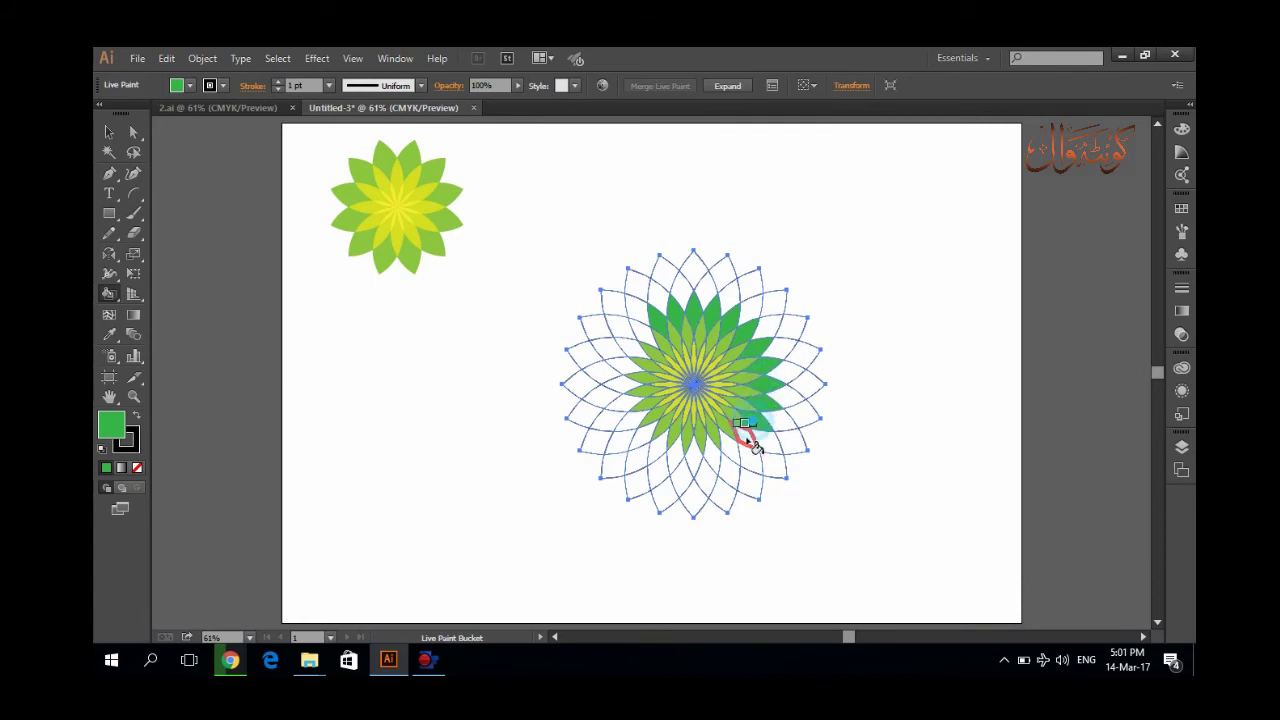
left_click(742, 453)
left_click(698, 458)
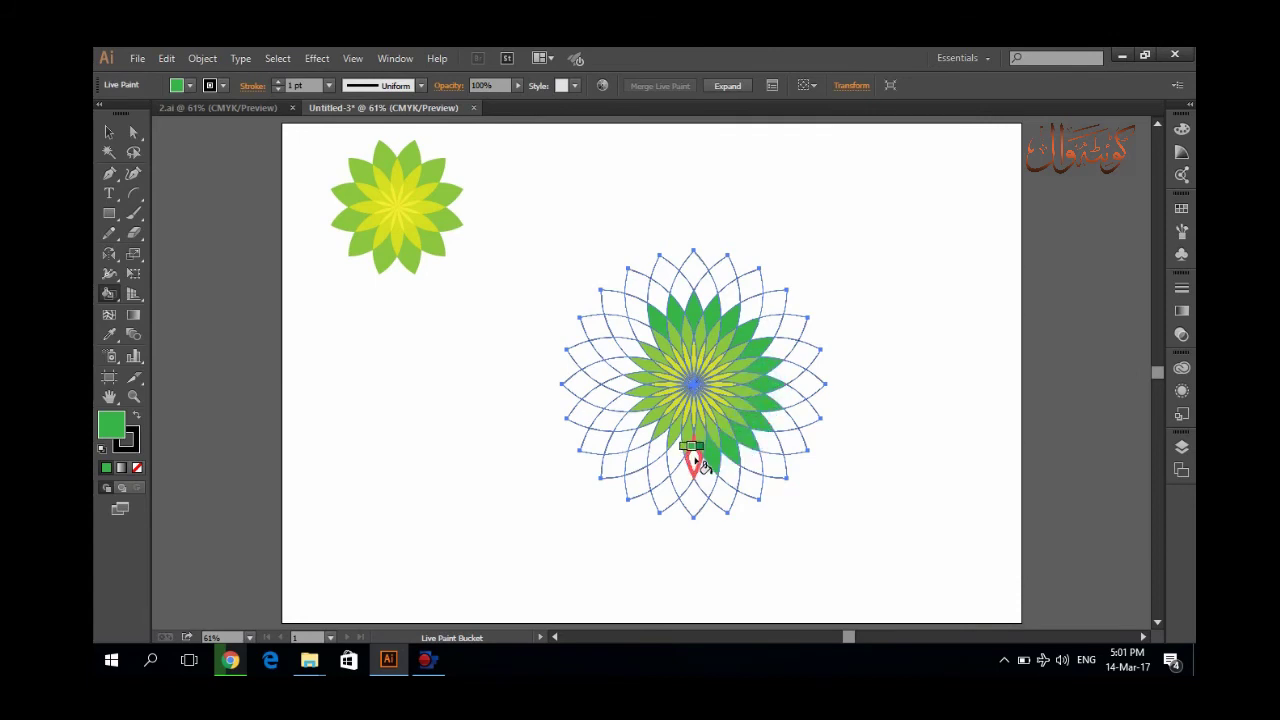
left_click(685, 462)
left_click(655, 442)
left_click(636, 421)
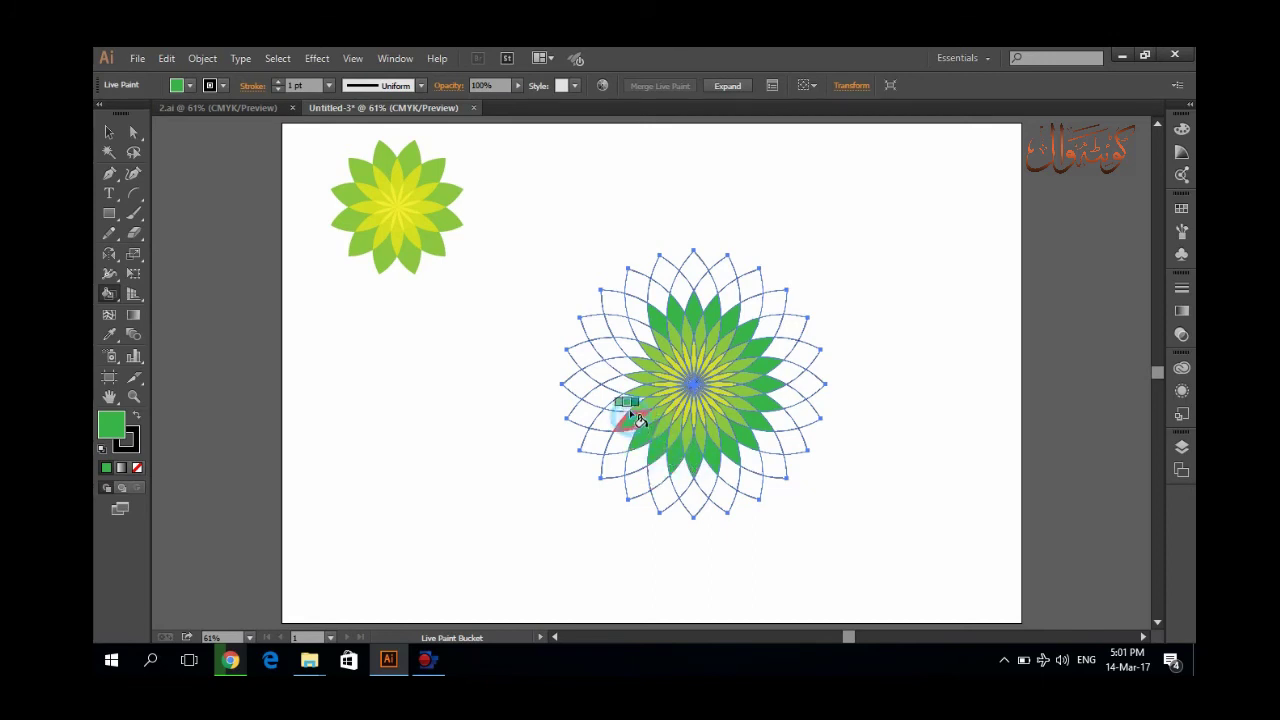
left_click(630, 396)
left_click(630, 372)
left_click(632, 350)
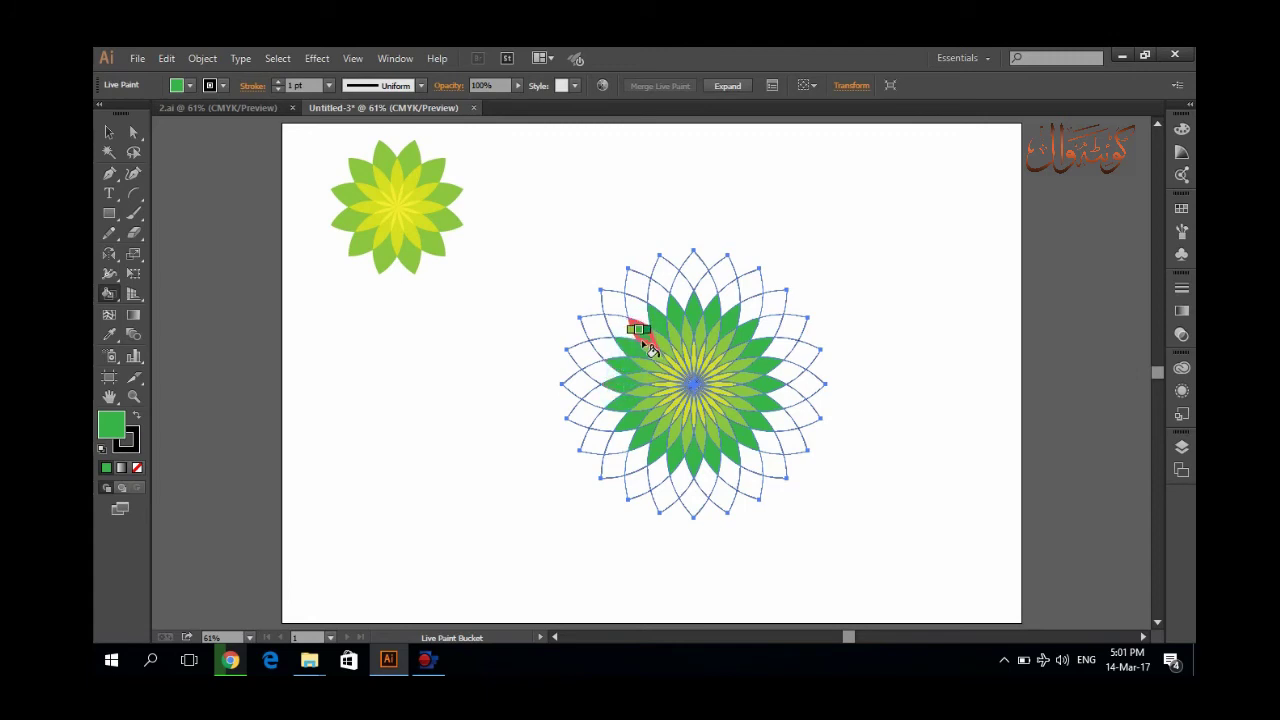
- Live-paint the second-outermost ring of petal segments with the next, darker green swatch
key("Right")
left_click(635, 305)
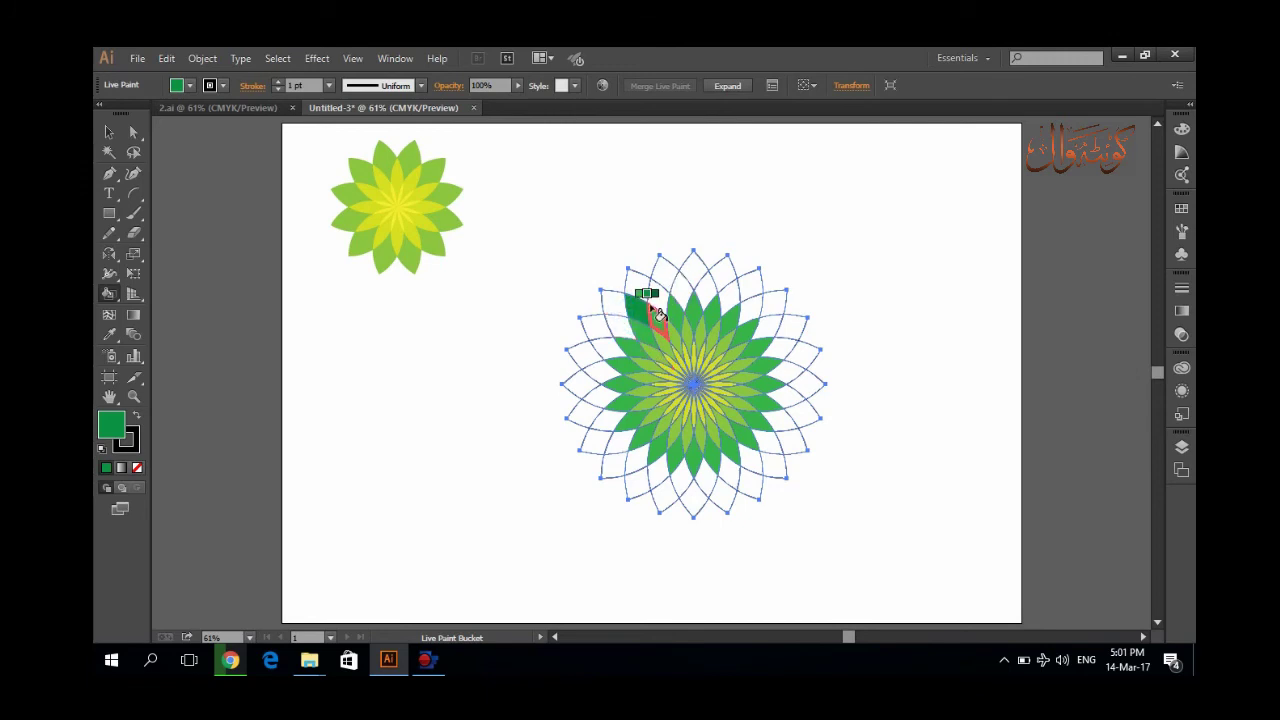
mouse_move(670, 302)
left_mouse_down()
mouse_move(677, 286)
mouse_move(697, 289)
mouse_move(730, 303)
mouse_move(729, 323)
mouse_move(749, 306)
mouse_move(786, 366)
mouse_move(777, 343)
mouse_move(766, 366)
mouse_move(788, 374)
mouse_move(777, 371)
mouse_move(788, 410)
mouse_move(767, 472)
mouse_move(684, 483)
mouse_move(698, 486)
mouse_move(636, 449)
mouse_move(600, 400)
mouse_move(606, 346)
mouse_move(622, 318)
mouse_move(660, 332)
left_mouse_up()
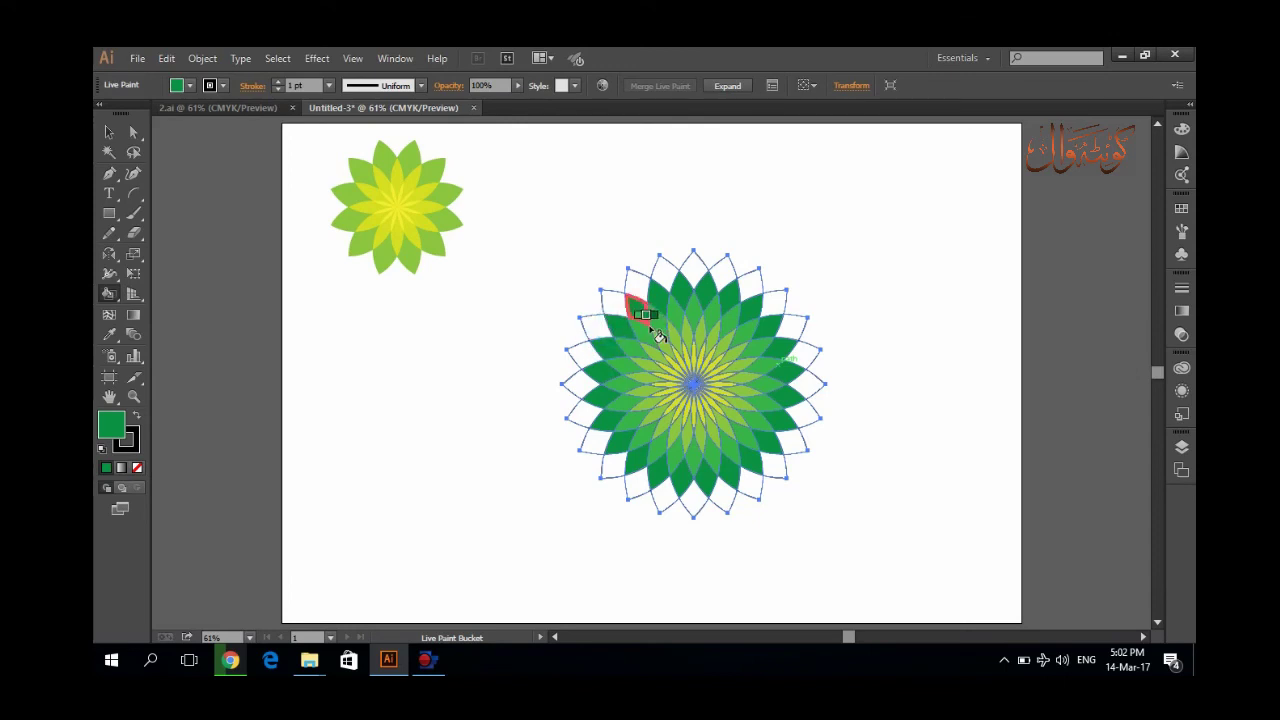
- Live-paint the outermost ring of petal tips with the darkest green swatch, and switch to the Selection tool
key("Right")
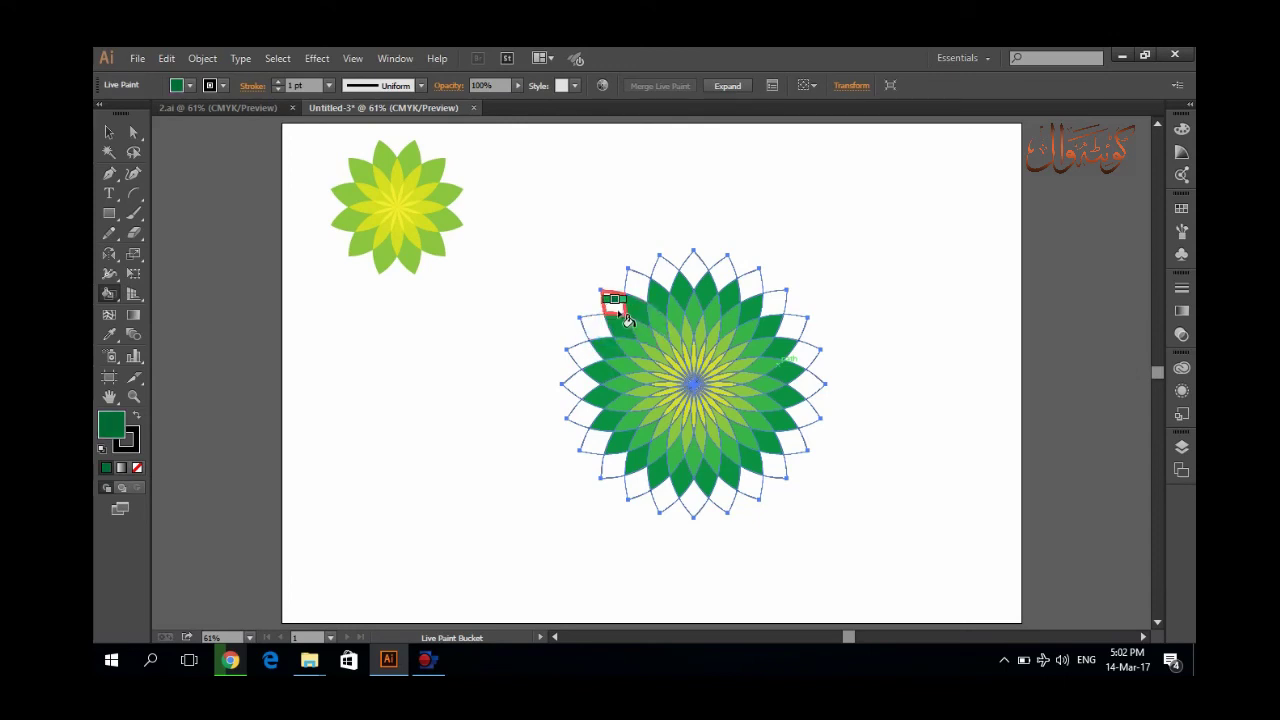
mouse_move(620, 312)
left_mouse_down()
mouse_move(628, 283)
mouse_move(666, 270)
mouse_move(693, 283)
mouse_move(689, 263)
mouse_move(709, 286)
mouse_move(720, 271)
mouse_move(765, 284)
mouse_move(783, 343)
mouse_move(794, 331)
mouse_move(808, 349)
mouse_move(809, 440)
mouse_move(775, 435)
mouse_move(800, 443)
mouse_move(788, 476)
mouse_move(777, 466)
mouse_move(725, 505)
mouse_move(683, 514)
mouse_move(689, 503)
mouse_move(622, 470)
mouse_move(571, 408)
mouse_move(590, 362)
mouse_move(580, 337)
mouse_move(594, 329)
left_mouse_up()
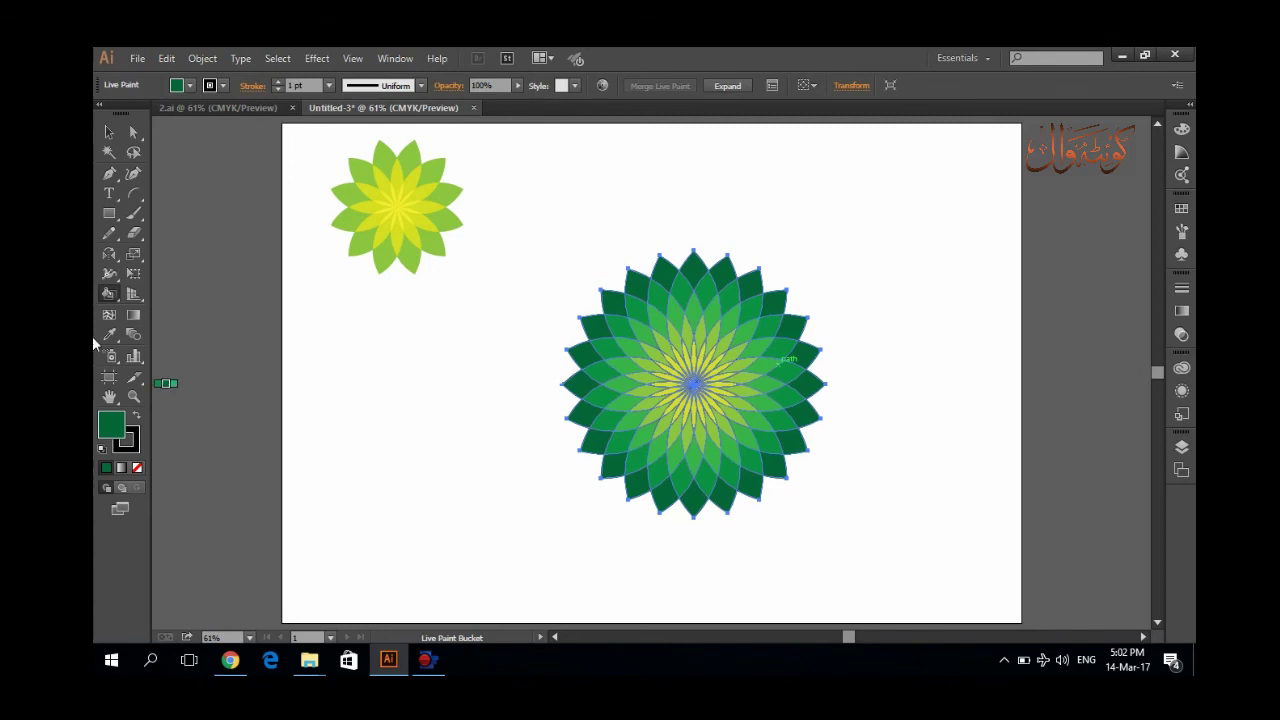
left_click(110, 133)
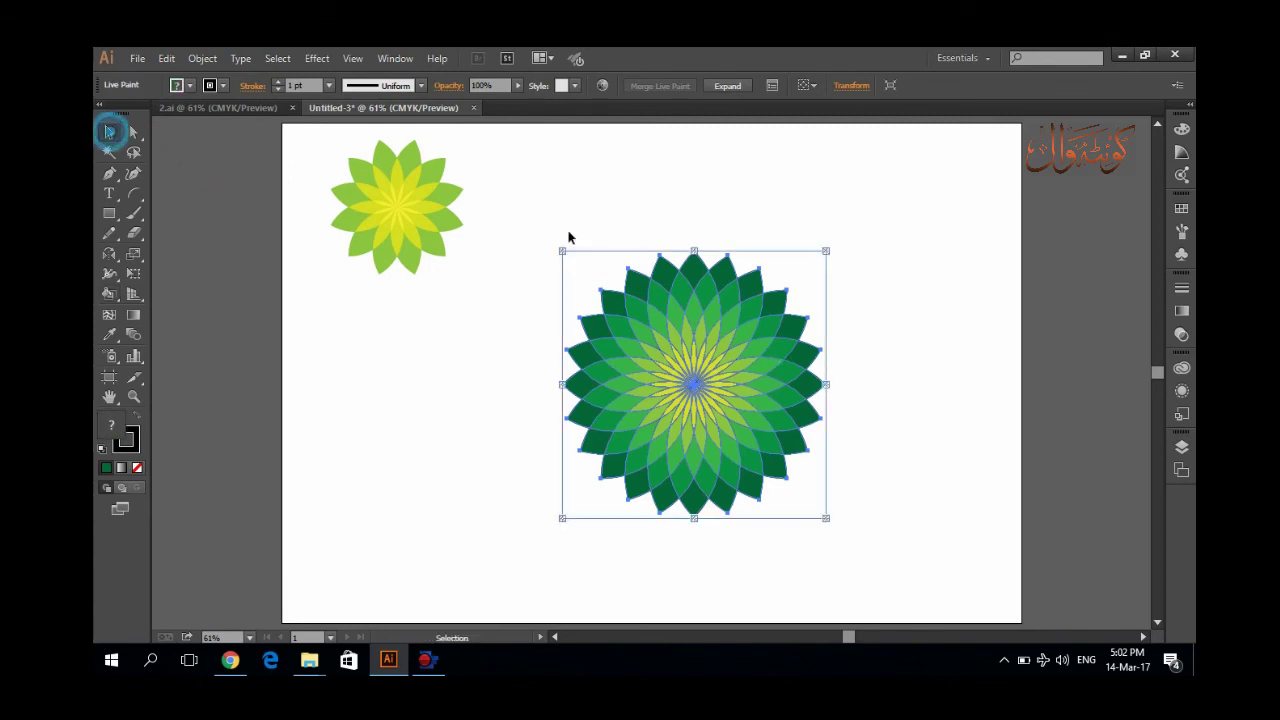
- Remove the stroke from the dense dark green flower and move it about 382 px right and 22 px down on the artboard
left_click(277, 90)
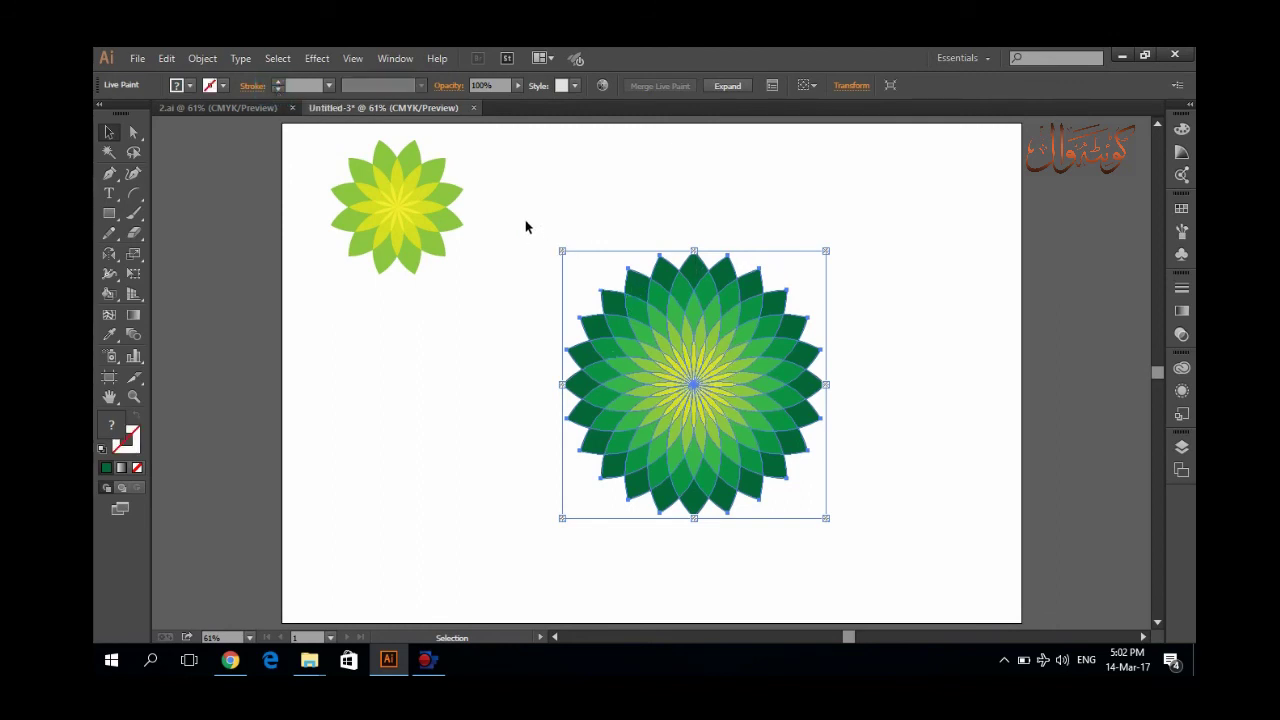
left_click_drag(513, 224, 860, 560)
left_click_drag(634, 368, 823, 382)
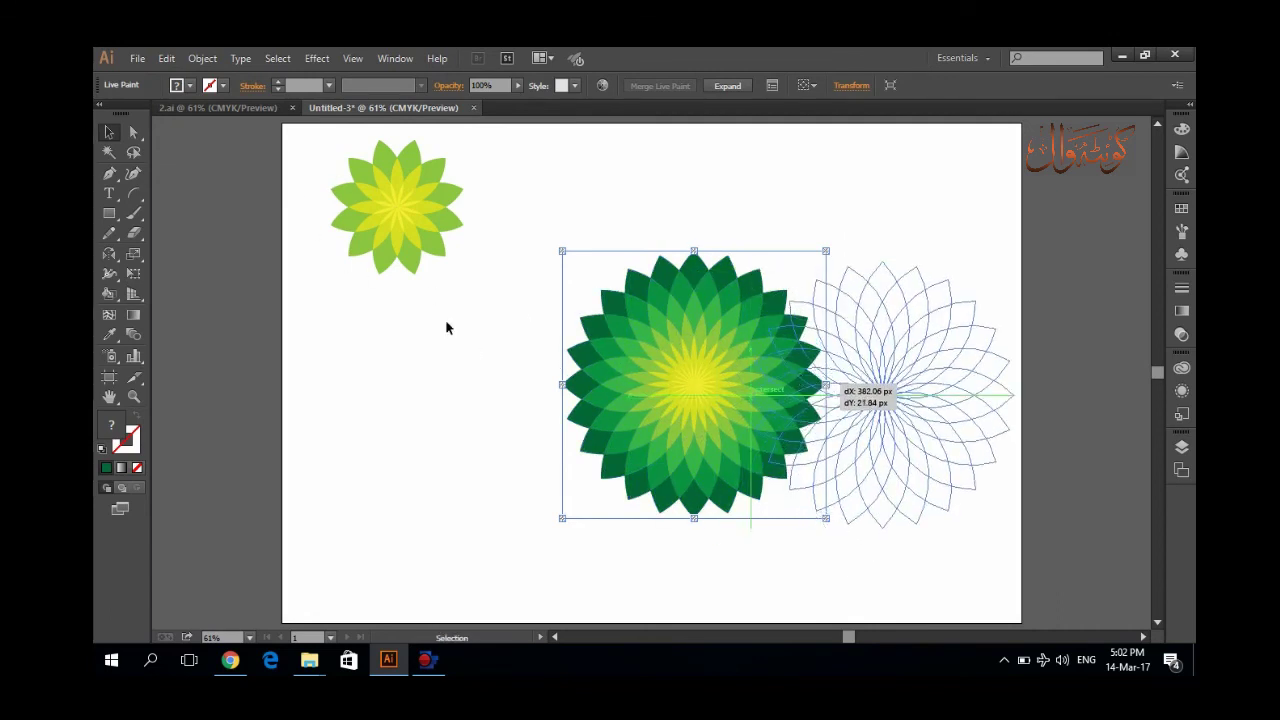
- Enlarge the small yellow-green flower to about the dark green flower's size, and arrange both flowers side by side near the artboard's middle
left_click_drag(318, 160, 498, 293)
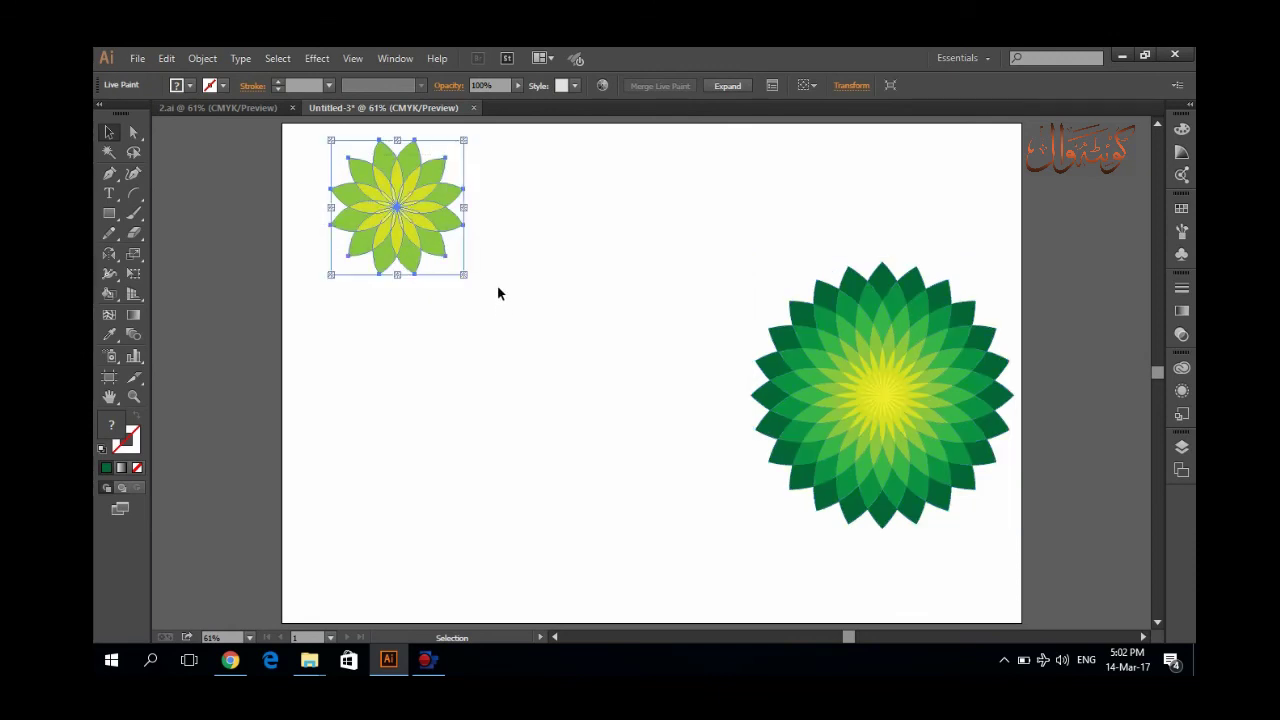
left_click(363, 200, "shift")
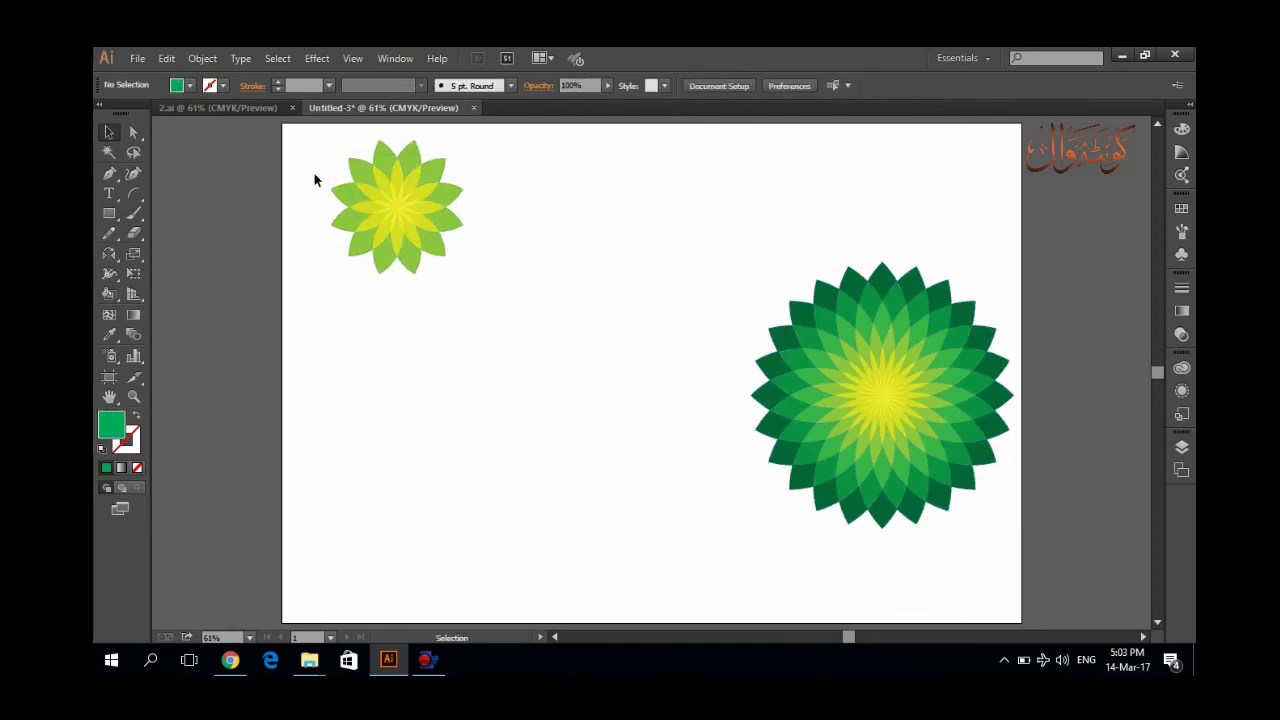
left_click_drag(313, 147, 510, 315)
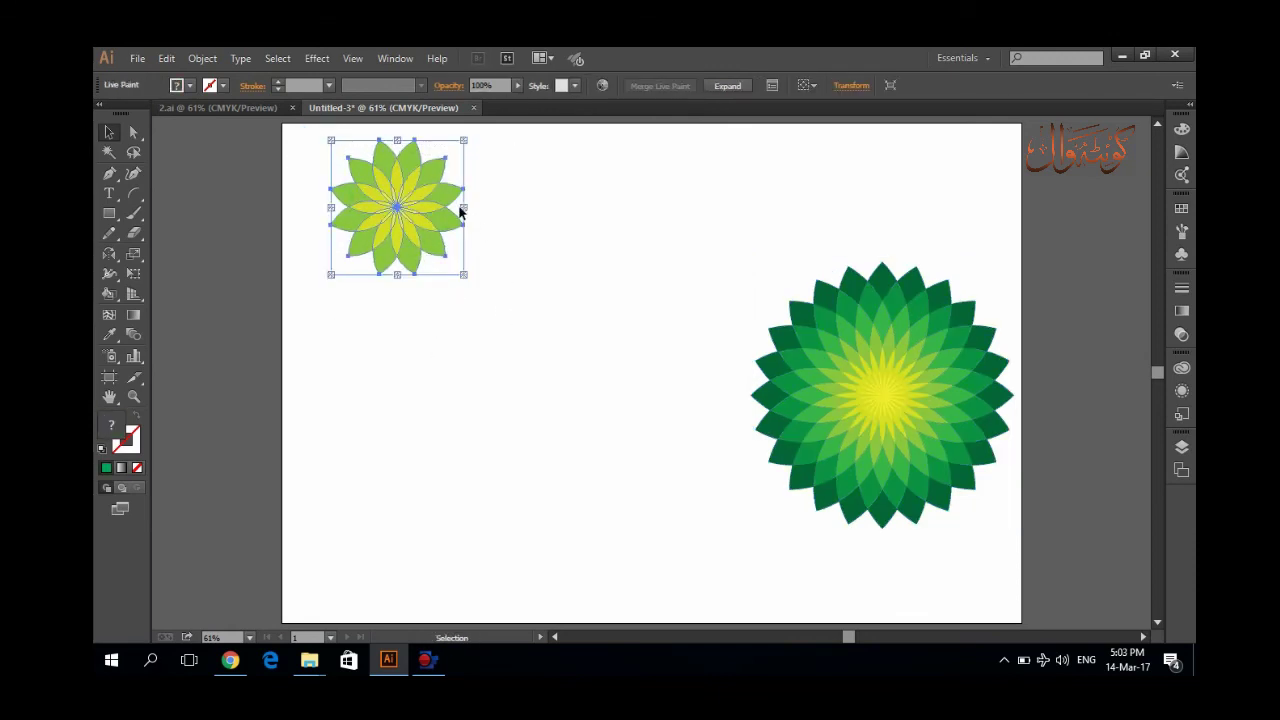
left_click_drag(465, 207, 594, 285)
left_click_drag(461, 207, 541, 396)
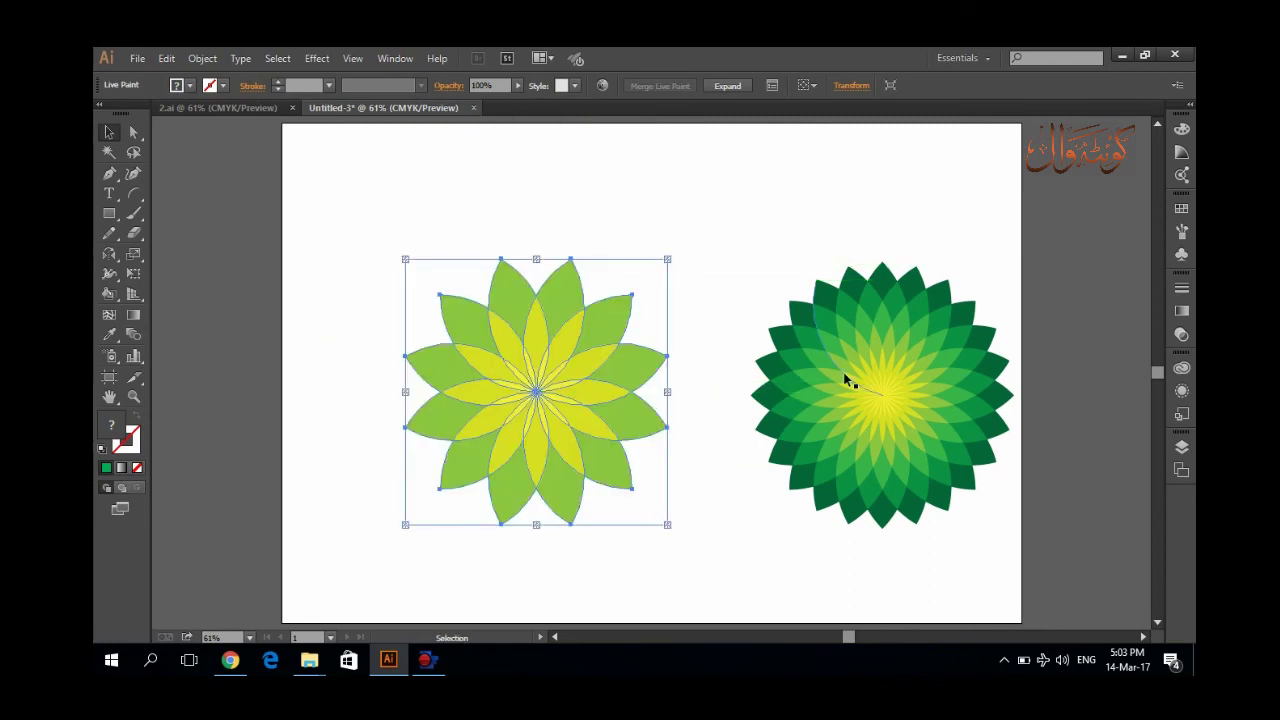
left_click_drag(828, 375, 764, 389)
left_click(811, 214)
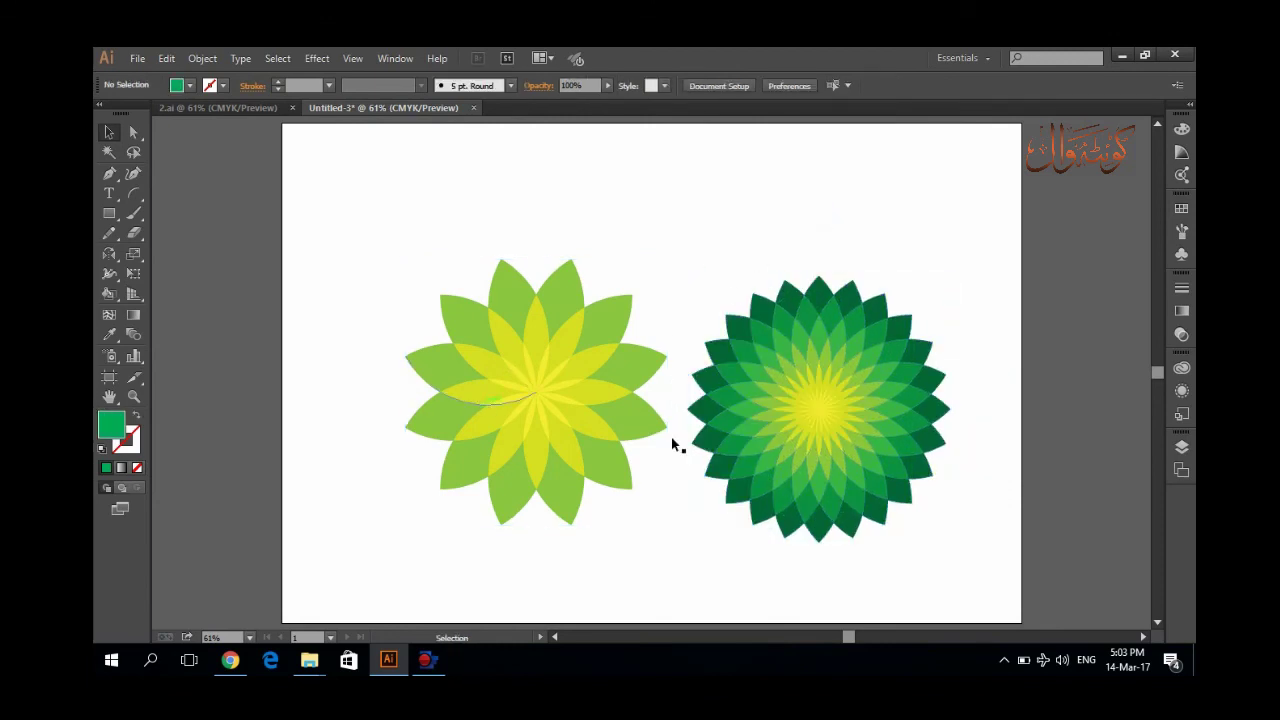